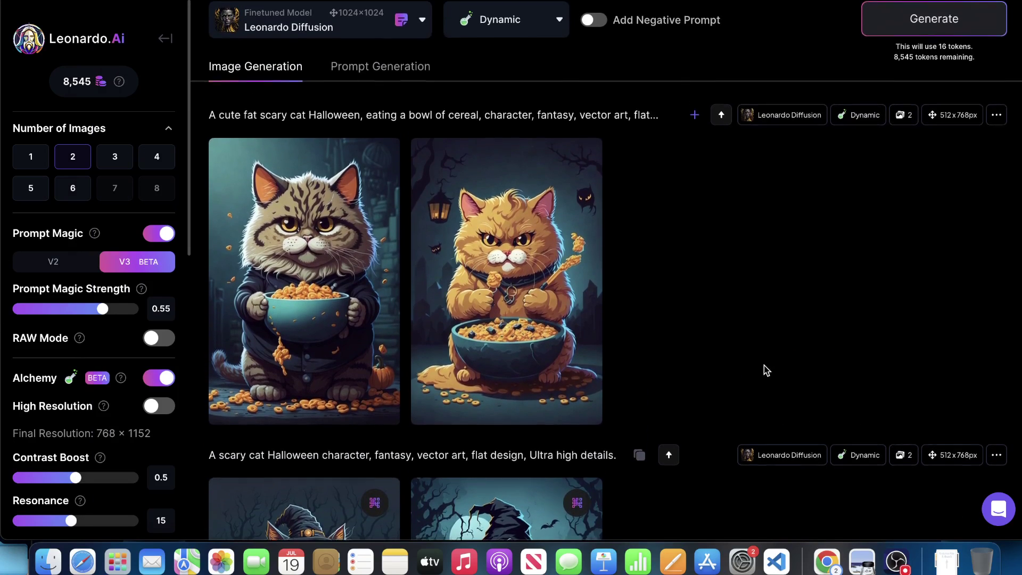
Browse the generation feed, viewing the white tiger image full-size and then closing it.
scroll(746, 358, "down", 2)
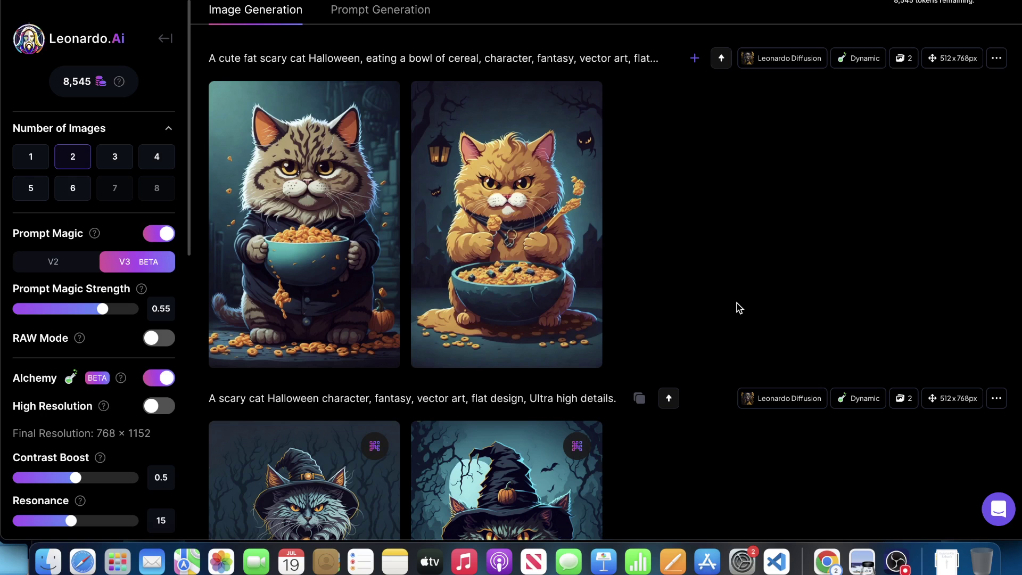
scroll(736, 303, "up", 2)
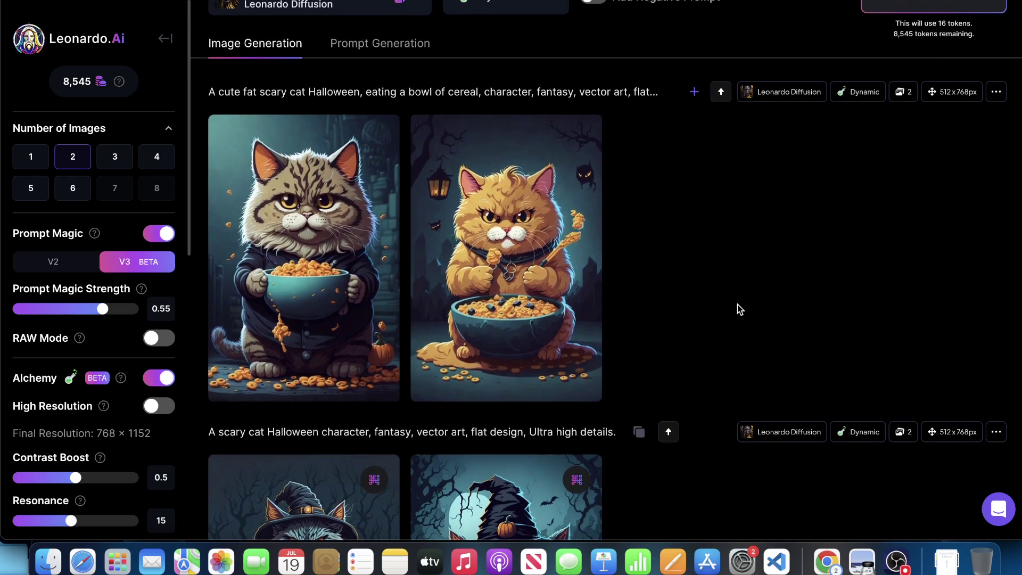
scroll(737, 304, "down", 3)
scroll(736, 304, "down", 3)
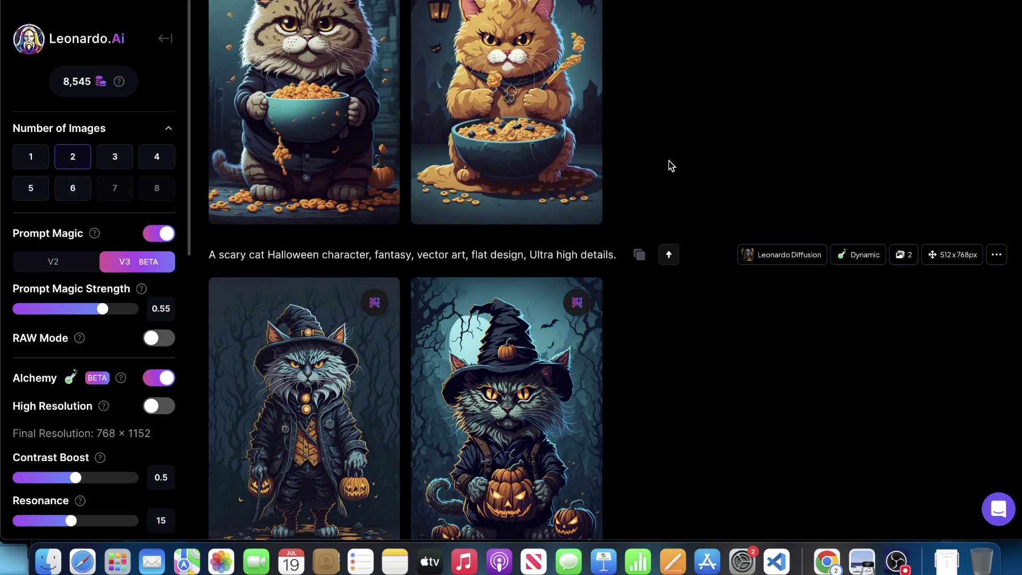
scroll(668, 161, "up", 3)
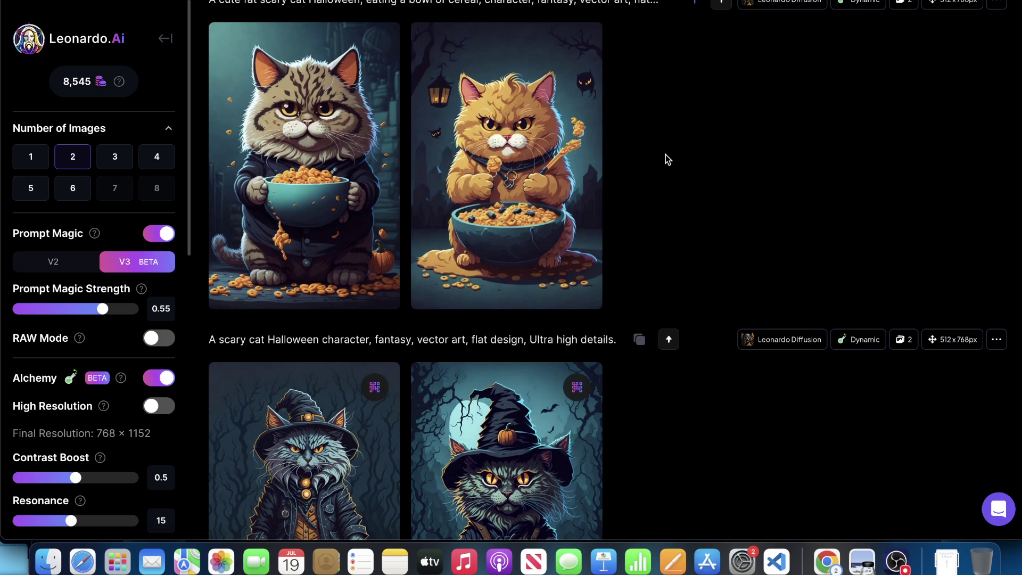
scroll(665, 154, "down", 10)
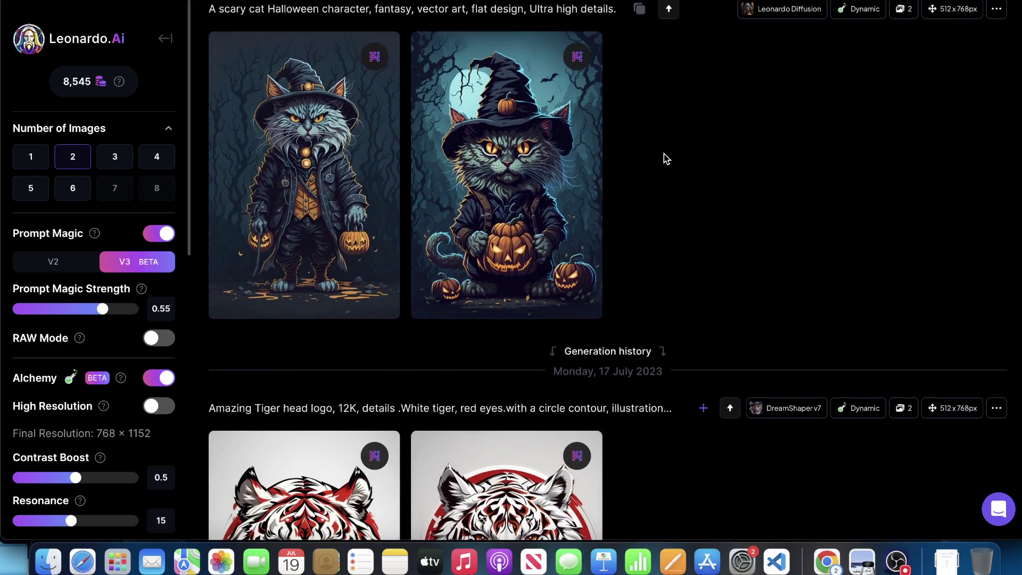
scroll(664, 154, "down", 20)
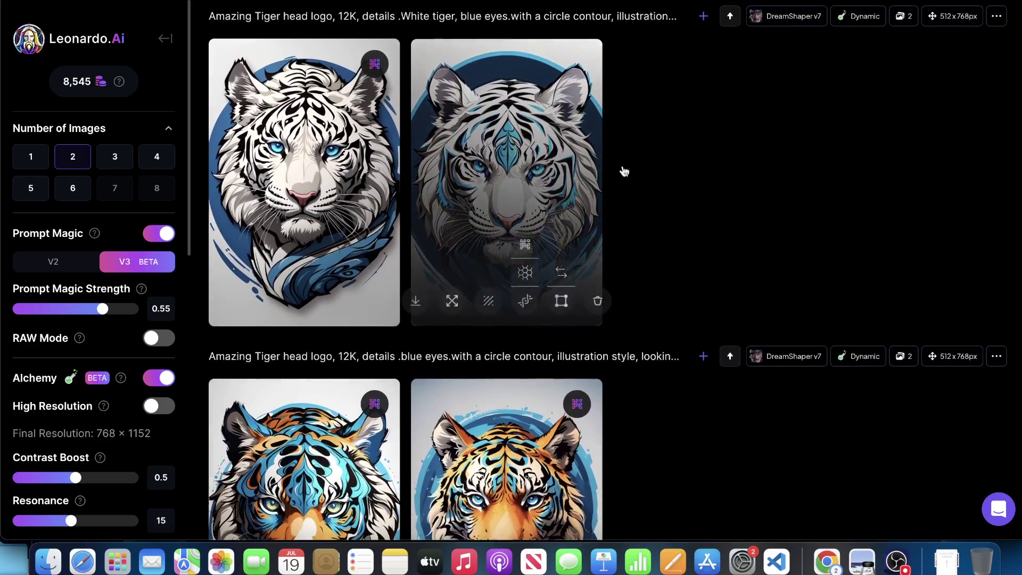
left_click(319, 125)
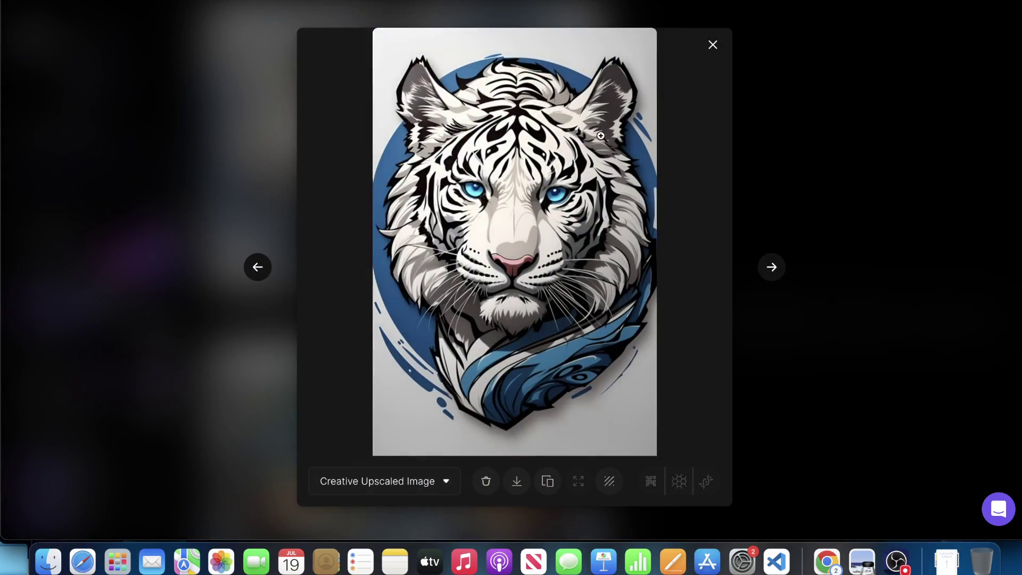
left_click(787, 146)
scroll(749, 143, "down", 20)
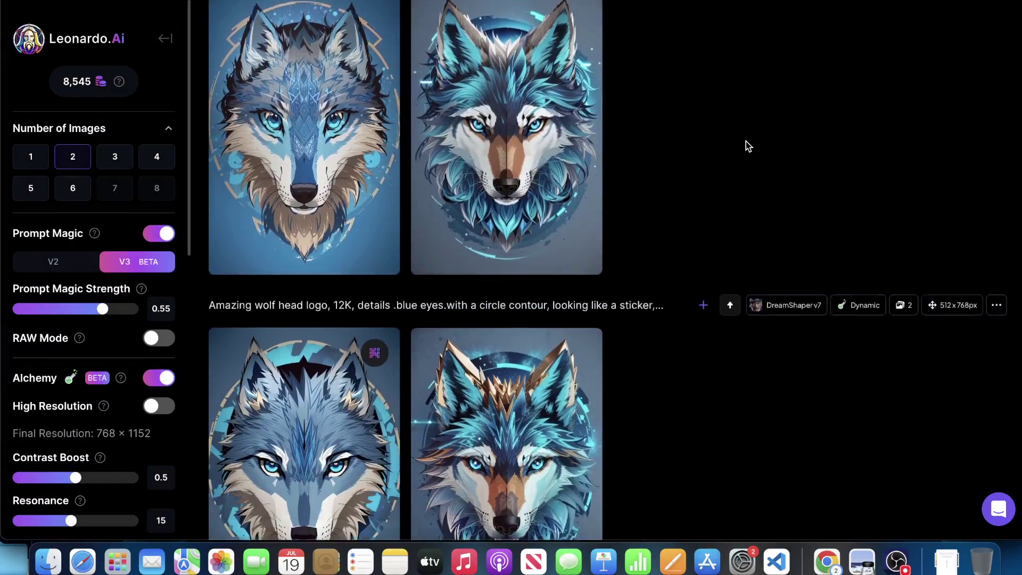
scroll(745, 142, "down", 5)
scroll(745, 142, "up", 20)
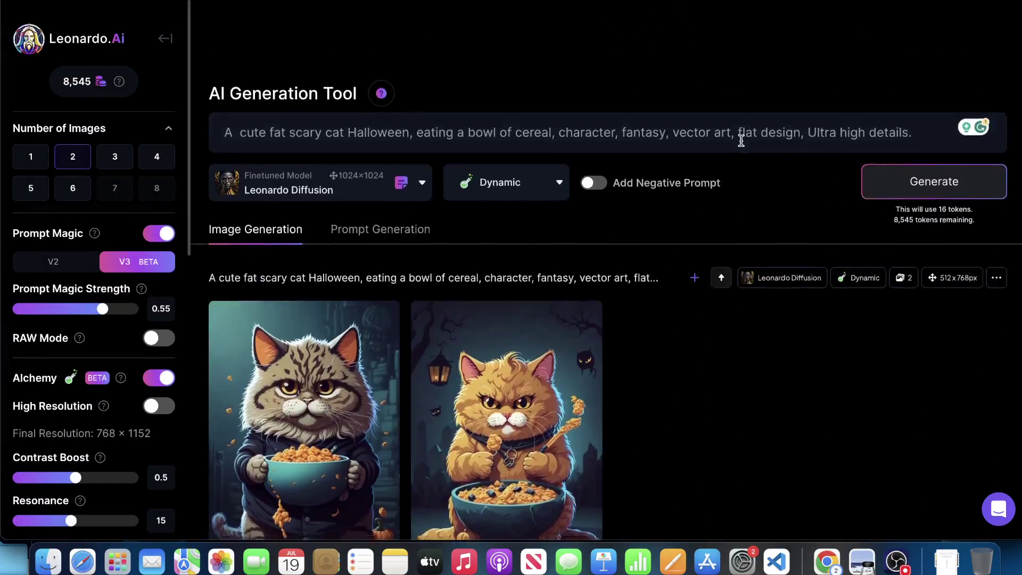
scroll(695, 167, "down", 3)
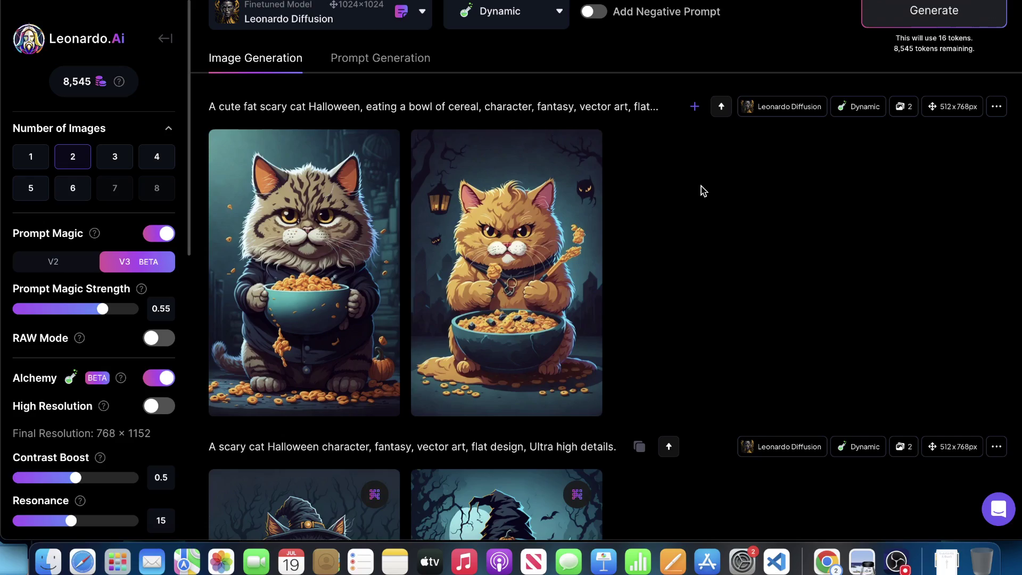
scroll(697, 191, "up", 2)
scroll(695, 190, "down", 9)
scroll(689, 189, "down", 15)
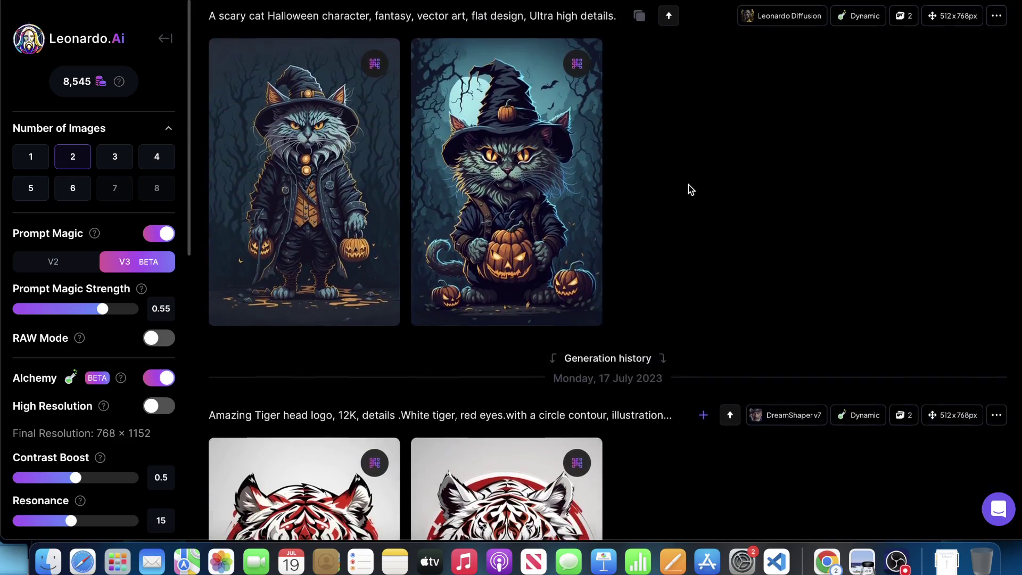
scroll(624, 266, "down", 15)
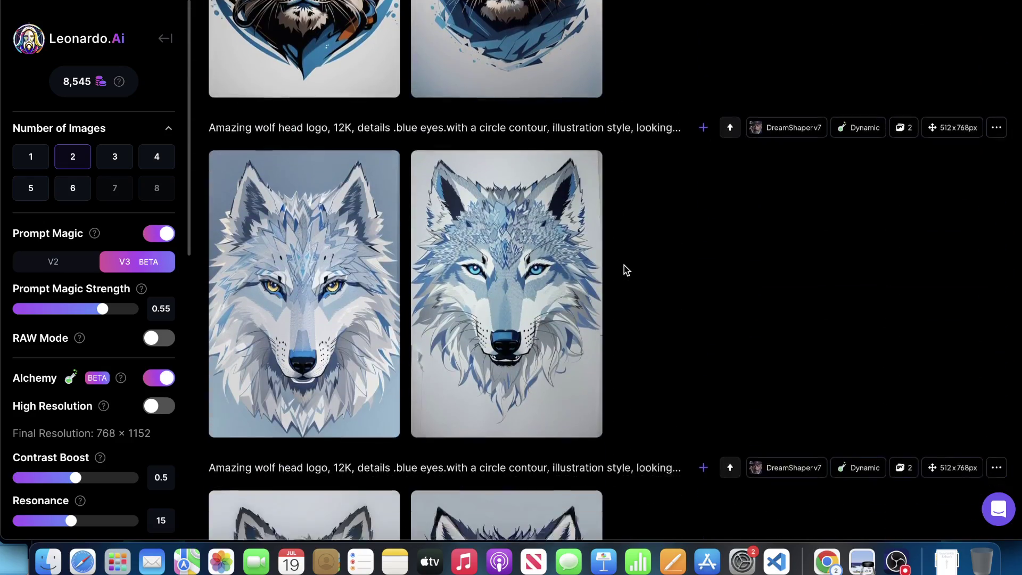
Switch to the Home page and scroll through the Recent Creations grid.
mouse_move(259, 95)
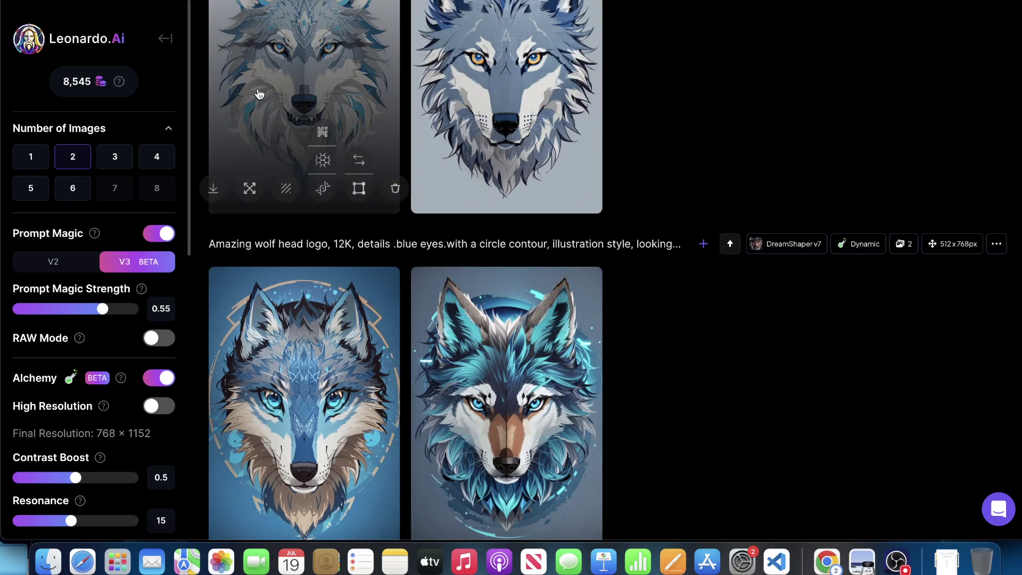
left_click(166, 42)
scroll(219, 52, "down", 8)
scroll(218, 51, "up", 5)
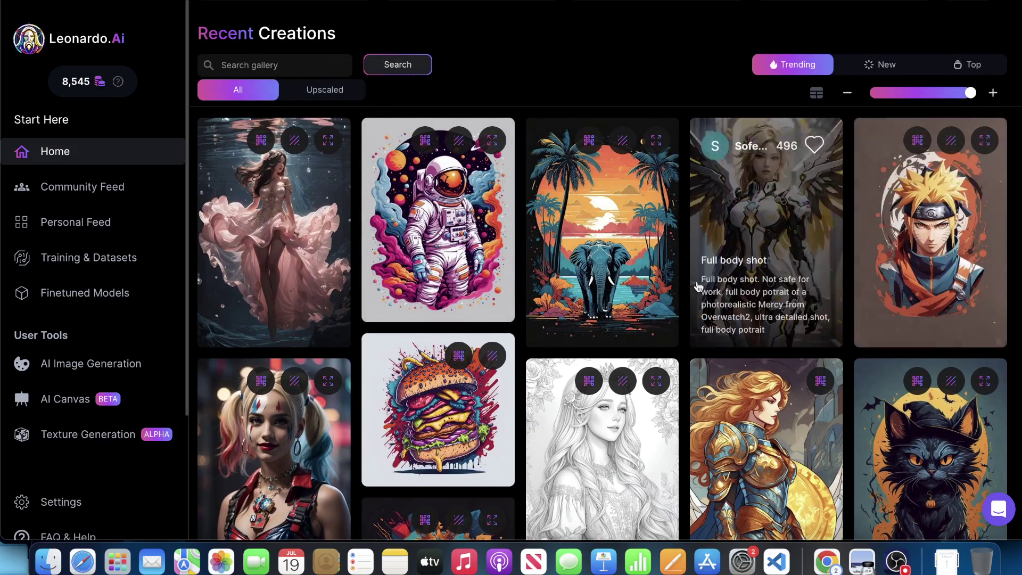
scroll(681, 273, "down", 6)
scroll(676, 280, "down", 15)
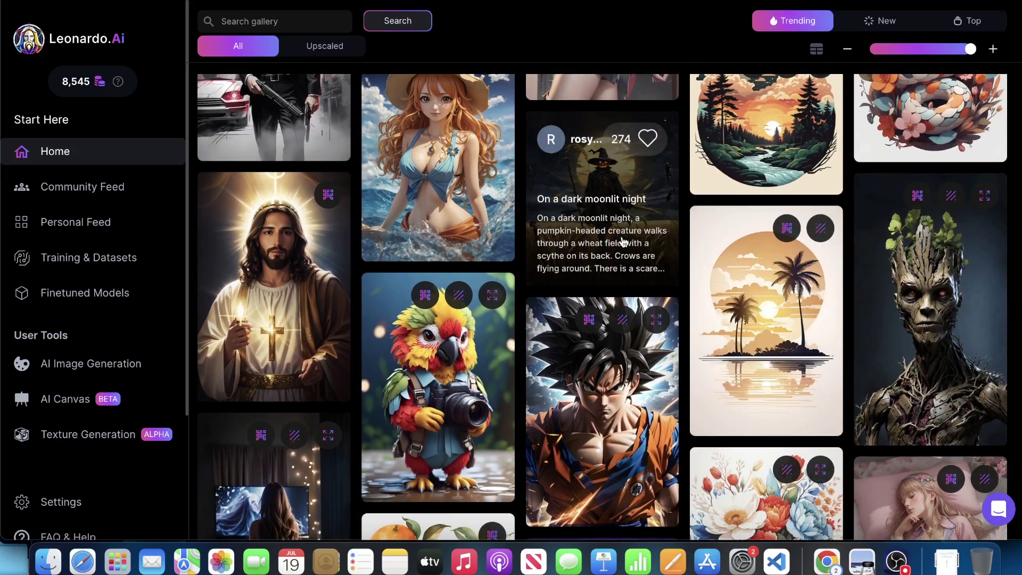
scroll(515, 132, "down", 7)
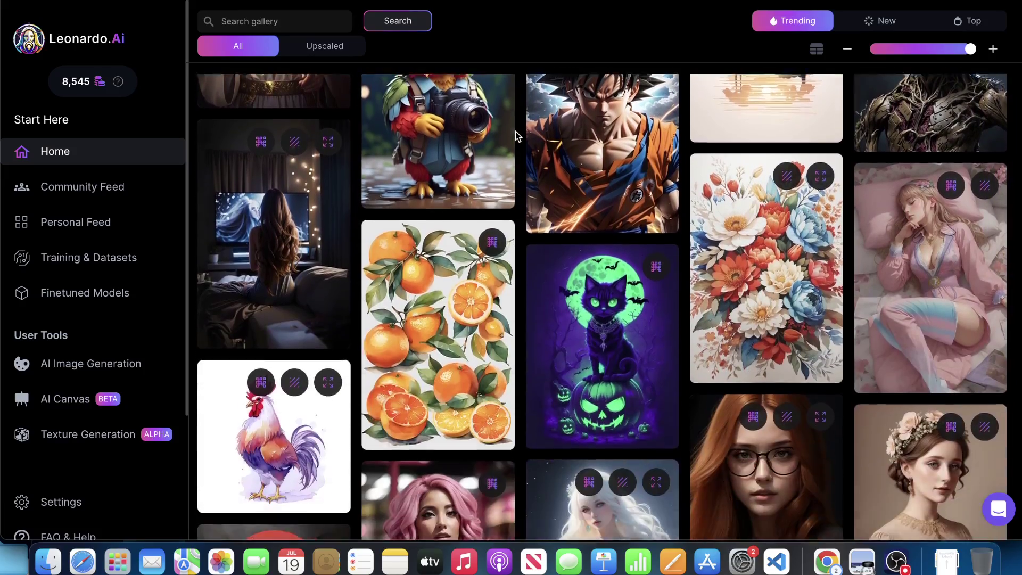
Load the Fantasy Labz website via 'fantasy' in a new tab and scroll its page.
key("super+t")
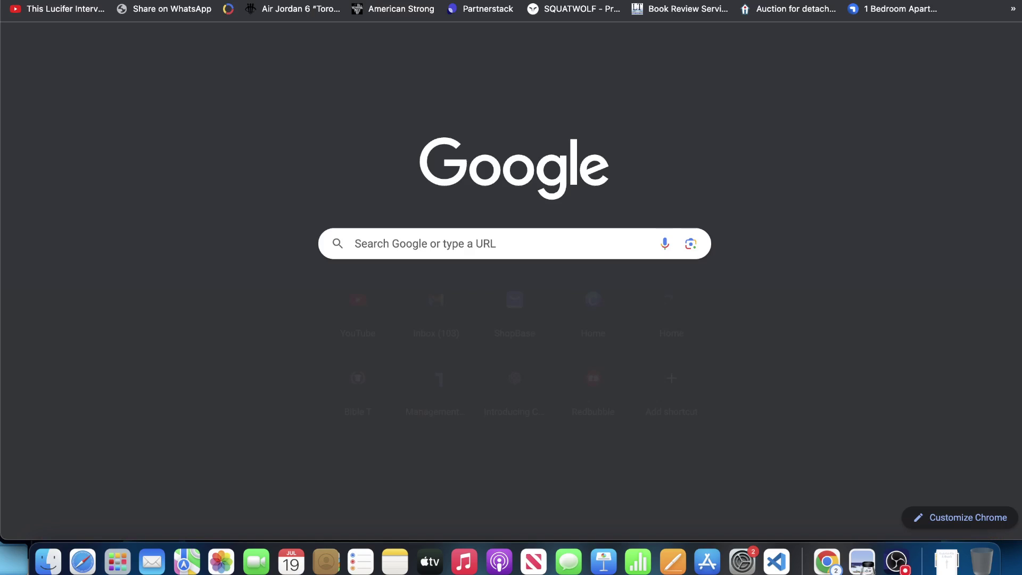
type("fantasylabz.com")
key("Return")
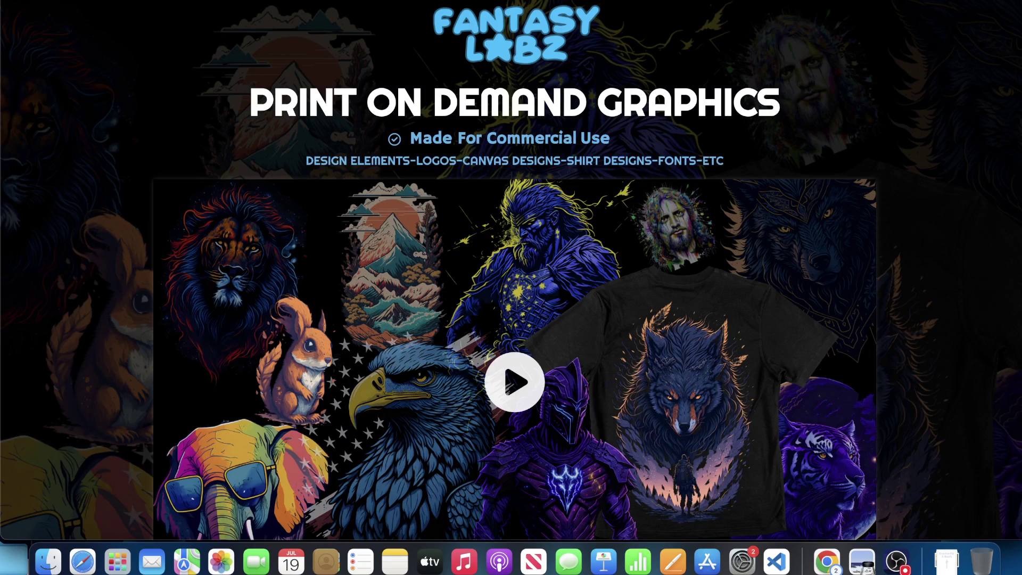
scroll(404, 85, "down", 10)
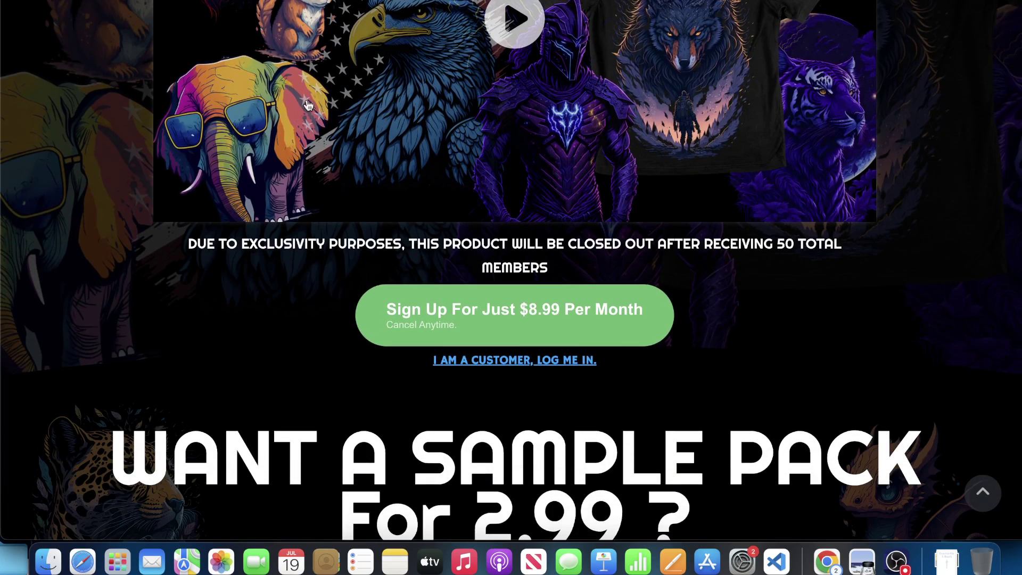
scroll(308, 105, "up", 9)
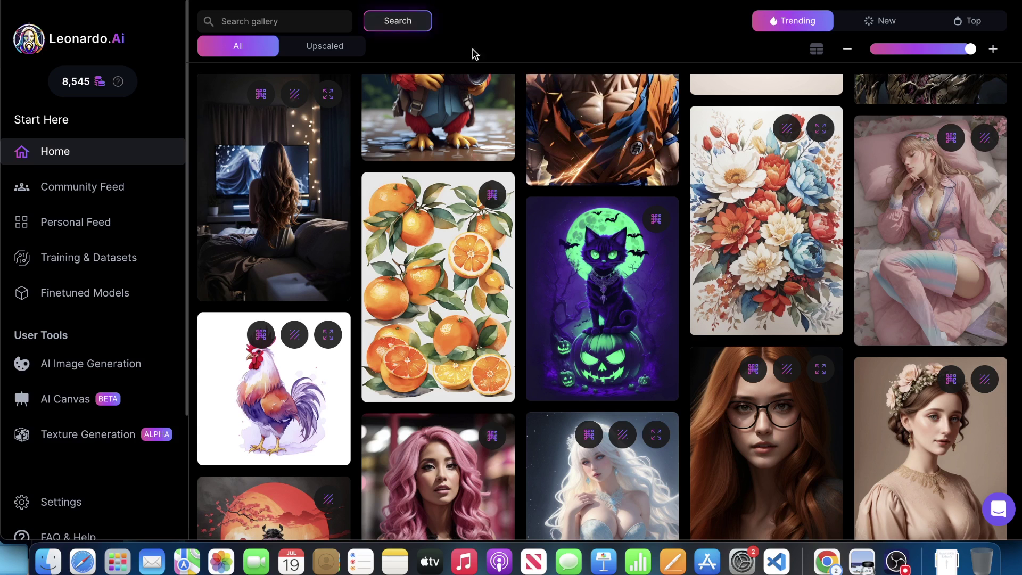
mouse_move(553, 128)
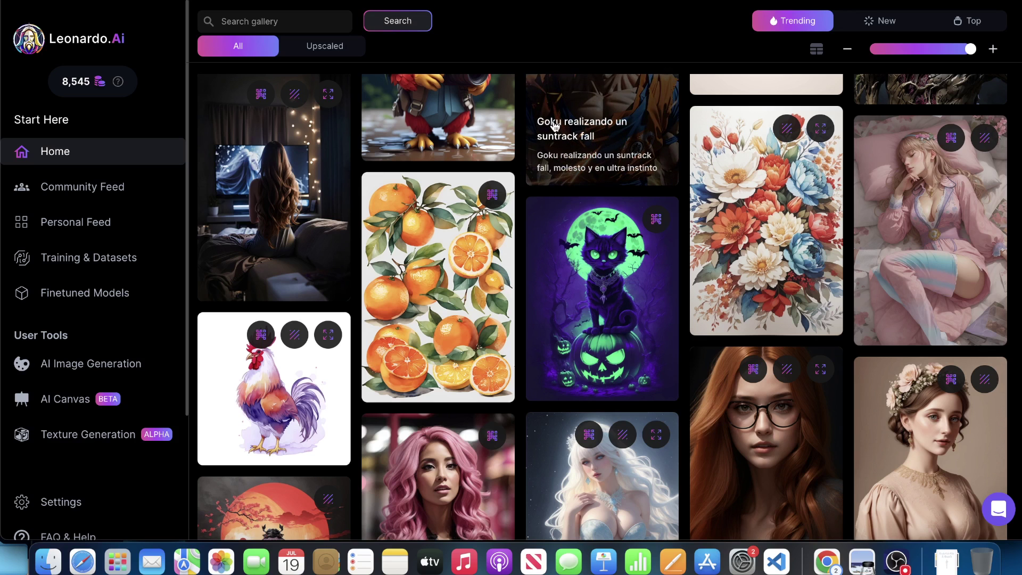
scroll(554, 127, "up", 6)
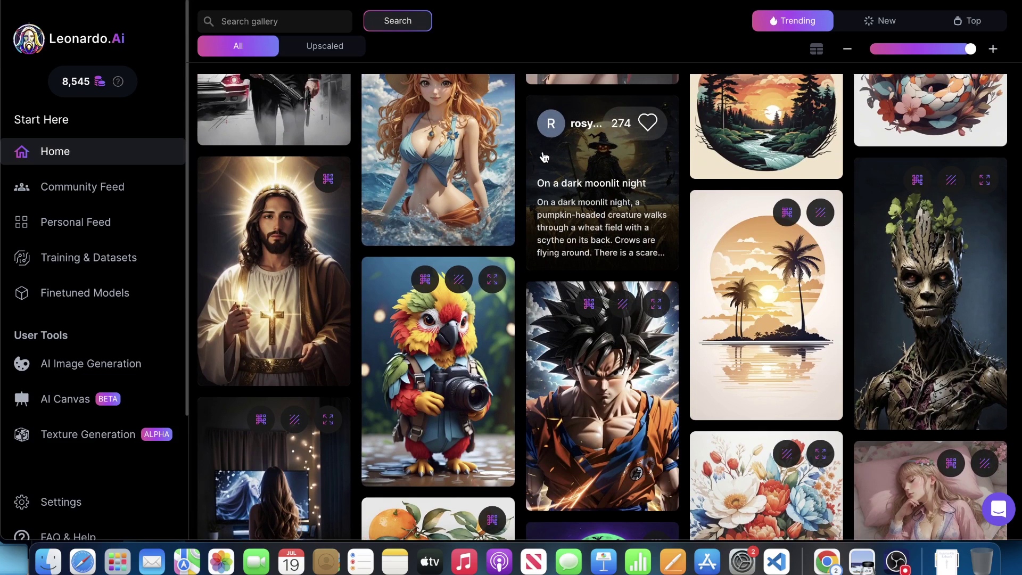
scroll(532, 156, "up", 4)
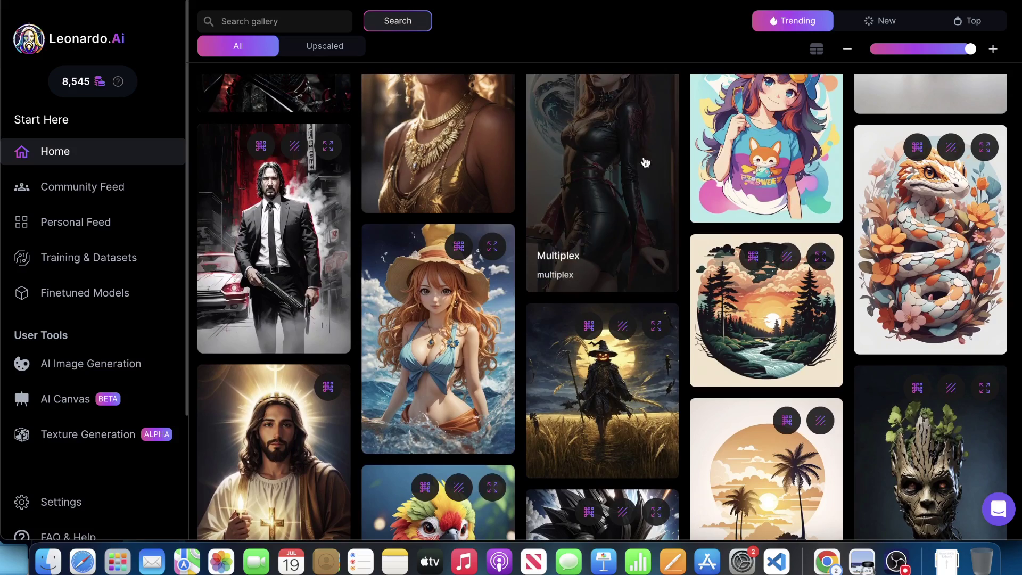
scroll(557, 149, "up", 1)
scroll(557, 149, "up", 5)
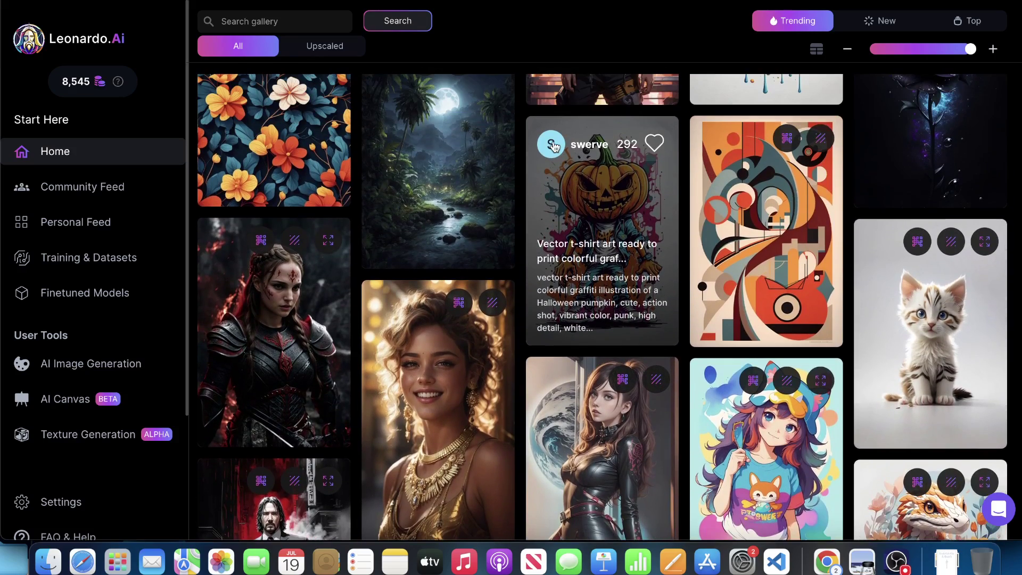
scroll(516, 170, "up", 1)
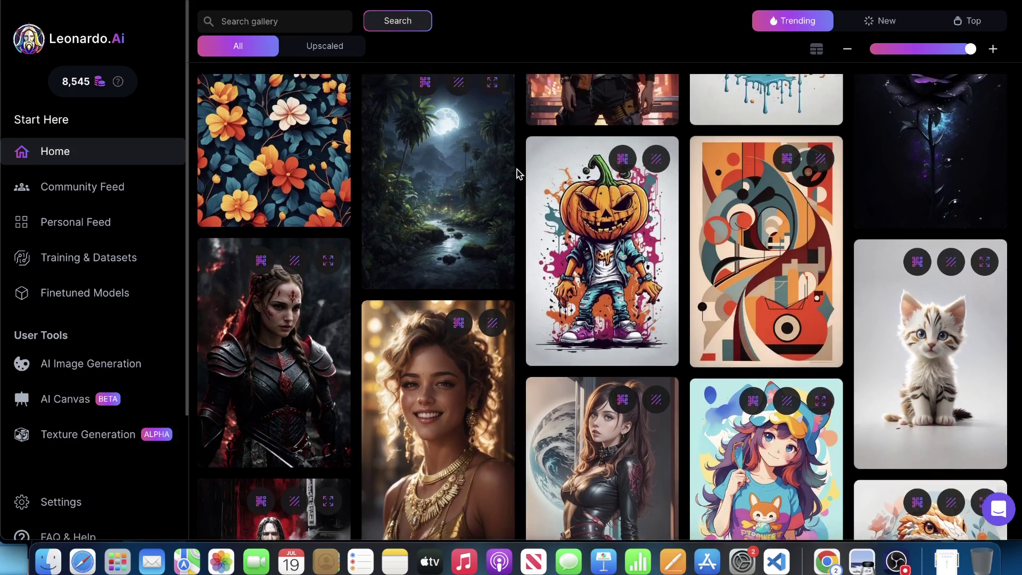
scroll(516, 169, "up", 5)
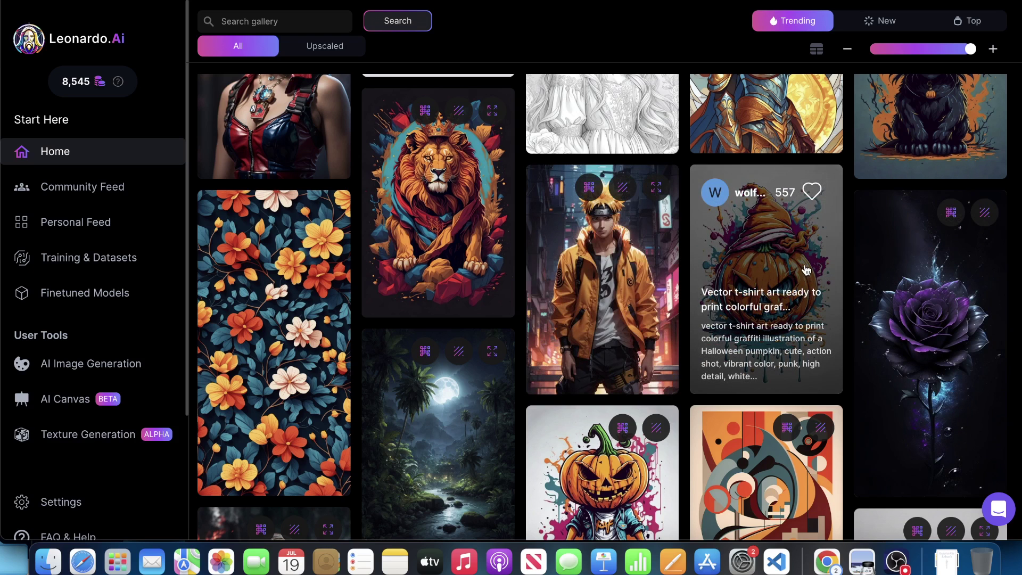
Open the Halloween pumpkin art, highlight its Alchemy and Prompt Magic V3 settings, and remix it.
left_click(739, 267)
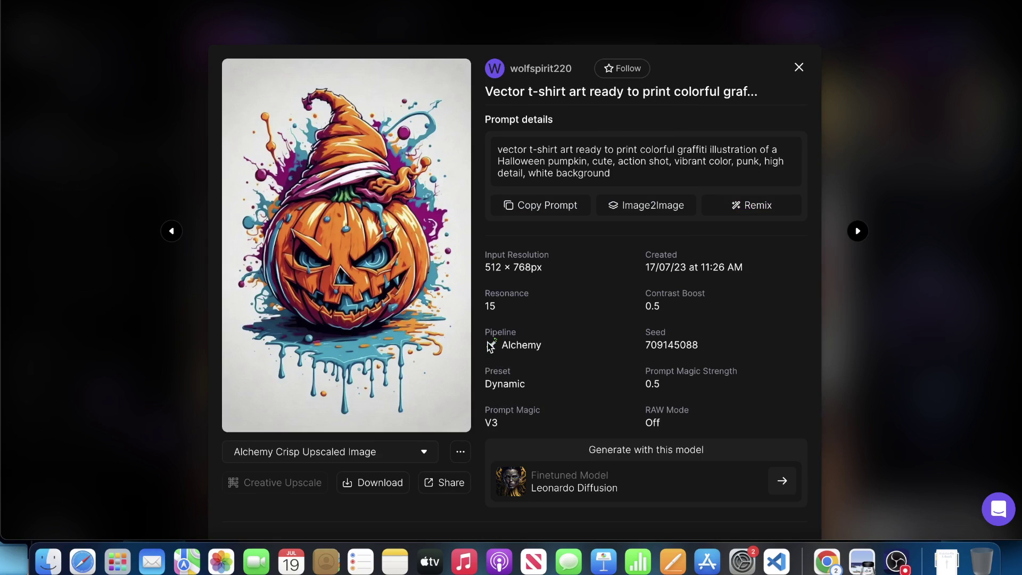
left_click_drag(503, 333, 538, 340)
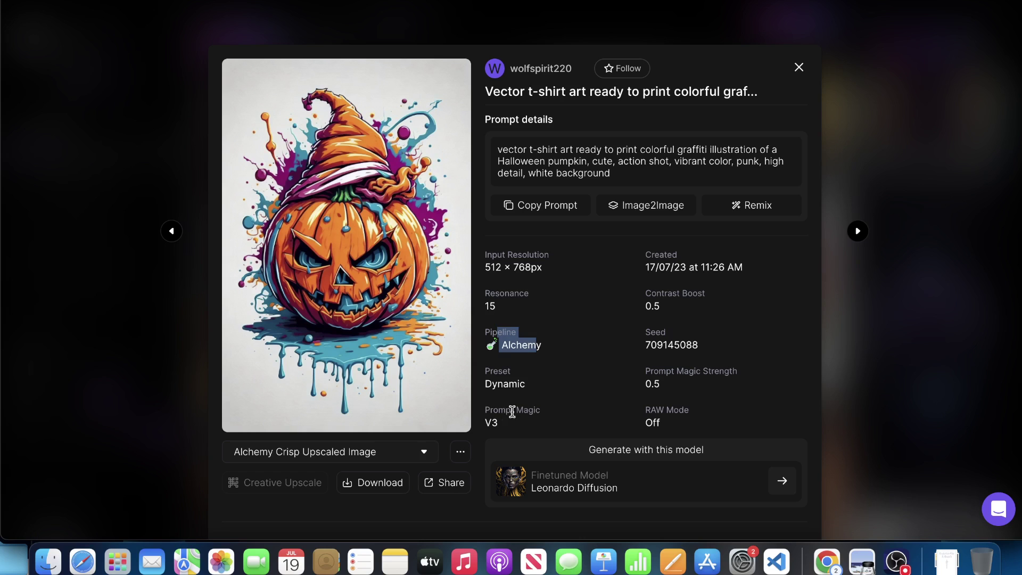
left_click_drag(512, 411, 511, 419)
left_click(749, 205)
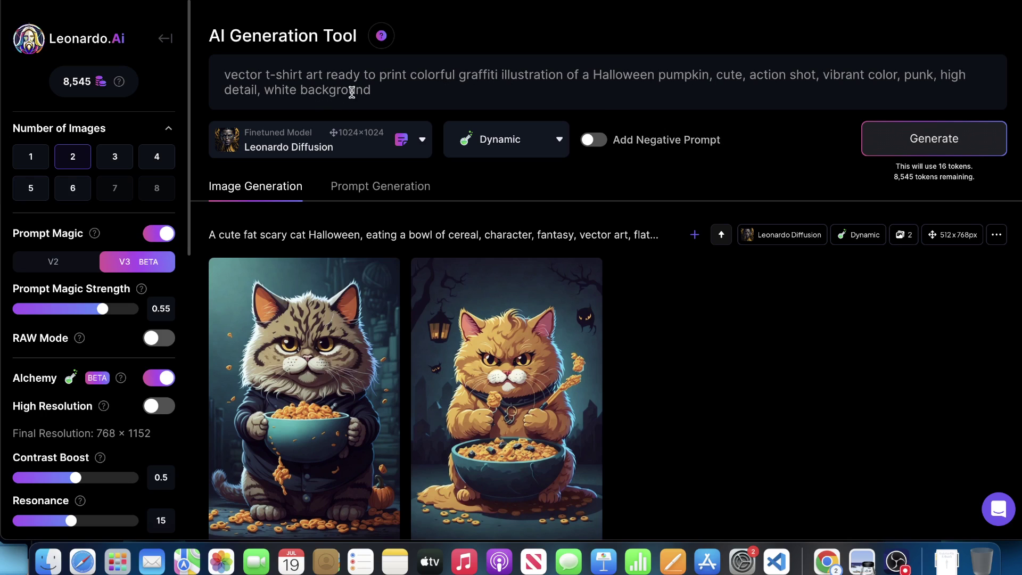
Check the Prompt Magic V3, Alchemy and 512×768 settings, then generate the two pumpkin images.
scroll(128, 213, "down", 3)
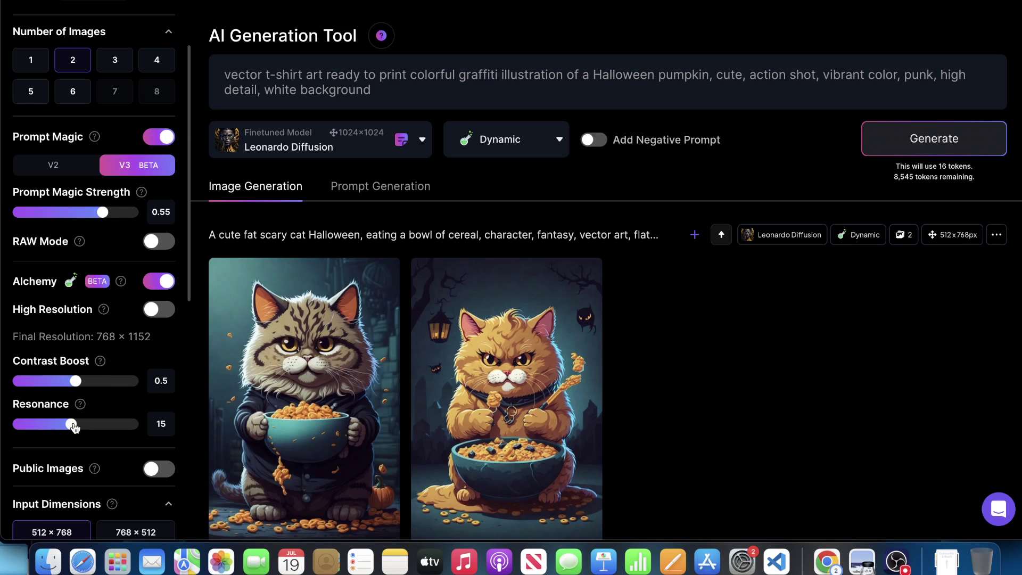
mouse_move(124, 168)
scroll(138, 296, "down", 7)
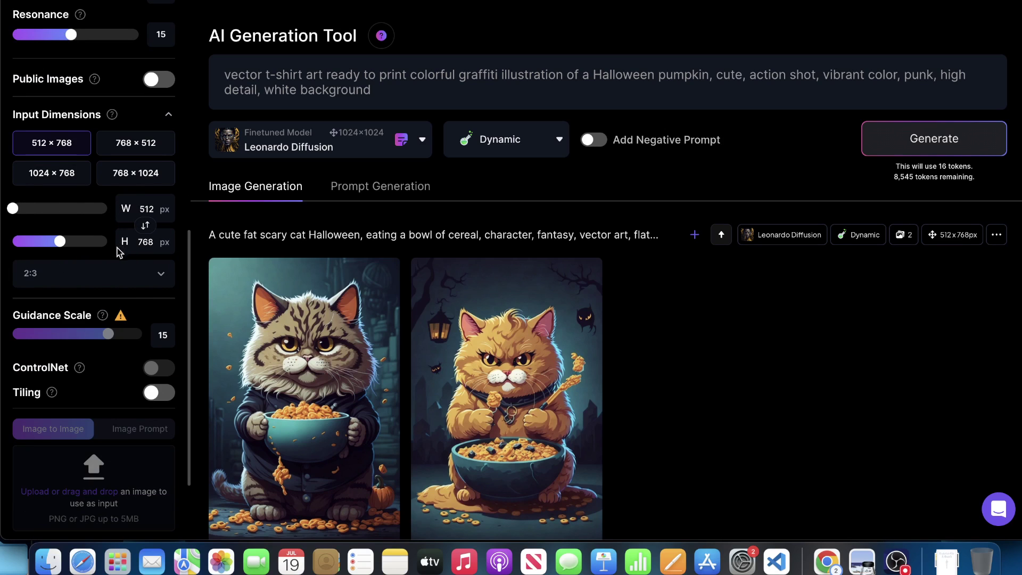
scroll(118, 252, "up", 6)
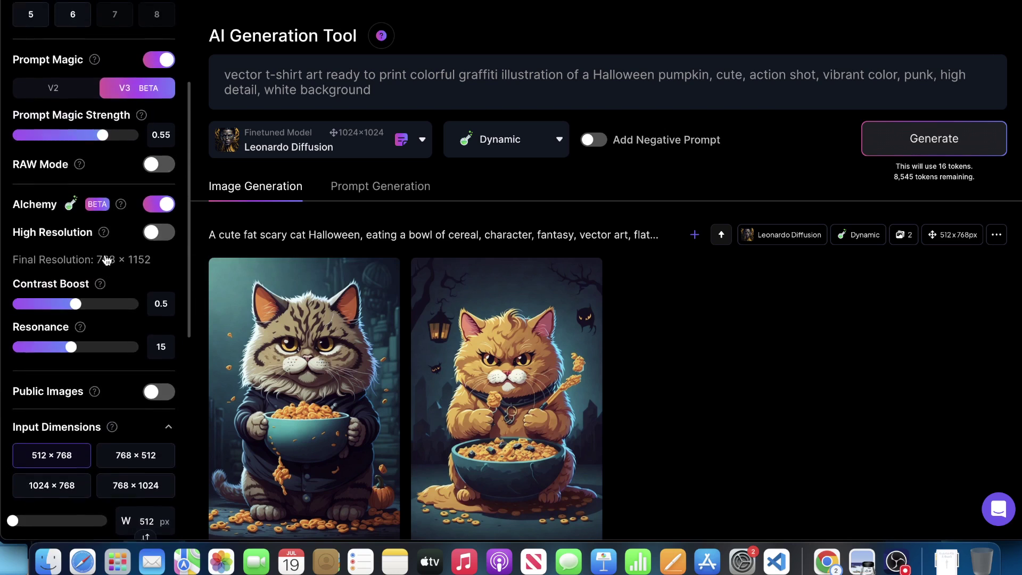
scroll(106, 260, "up", 1)
left_click(886, 137)
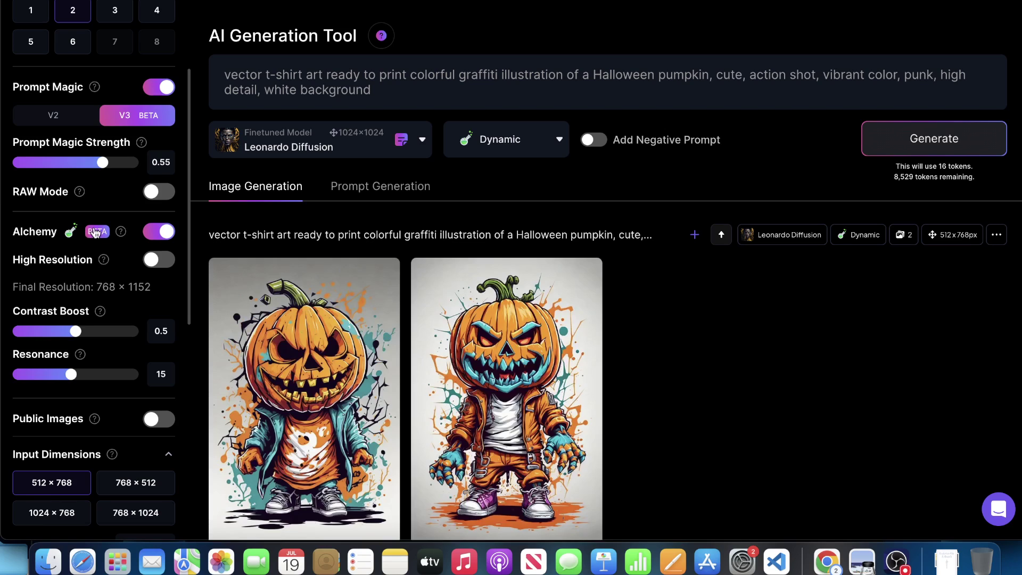
Scroll down the feed to the two finished graffiti pumpkin images.
scroll(505, 330, "down", 2)
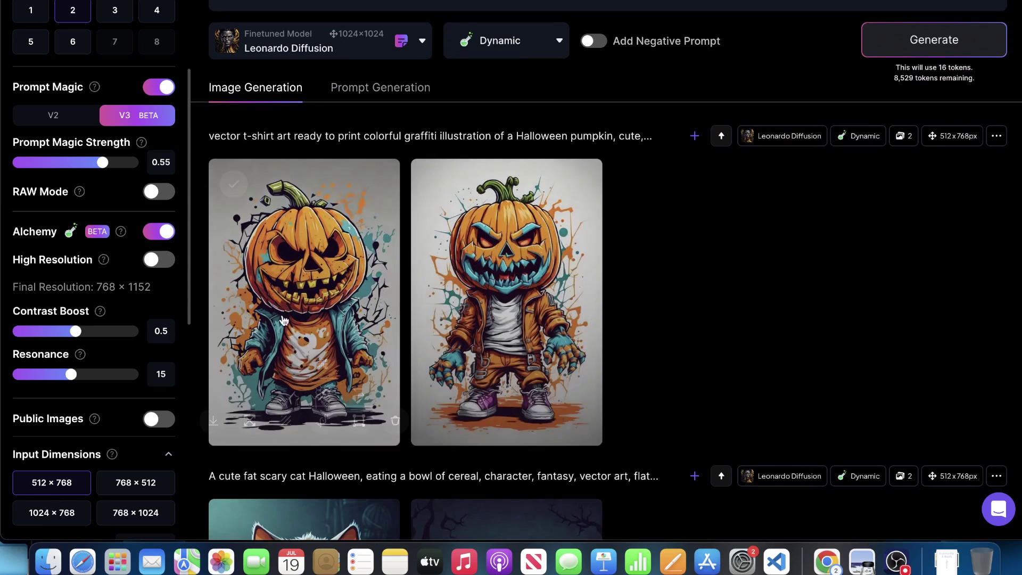
Creatively upscale both graffiti pumpkin images.
left_click(322, 367)
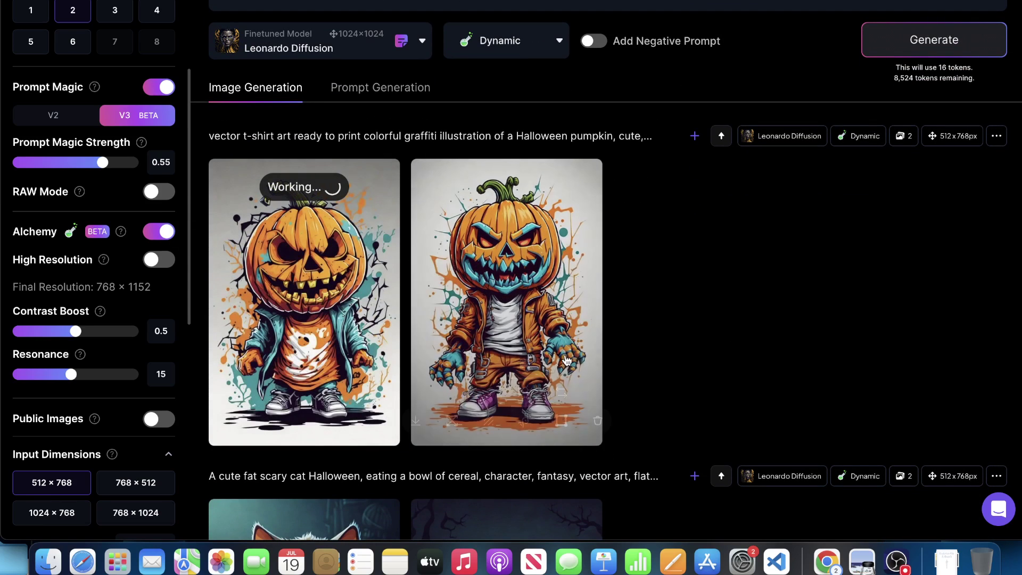
left_click(521, 362)
scroll(522, 319, "down", 1)
View the second and the upscaled first pumpkin image enlarged, then close the previews.
left_click(530, 274)
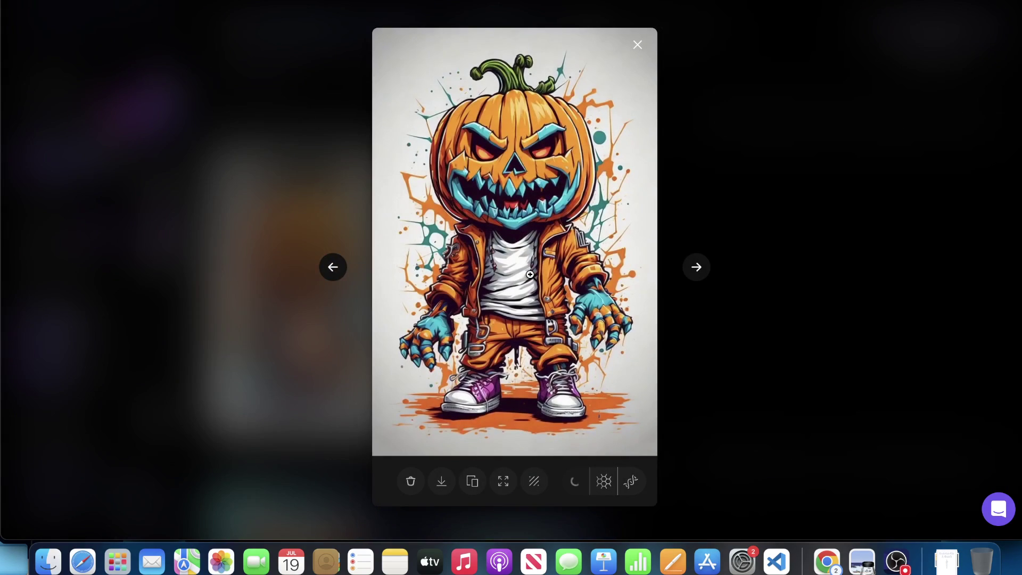
left_click(776, 221)
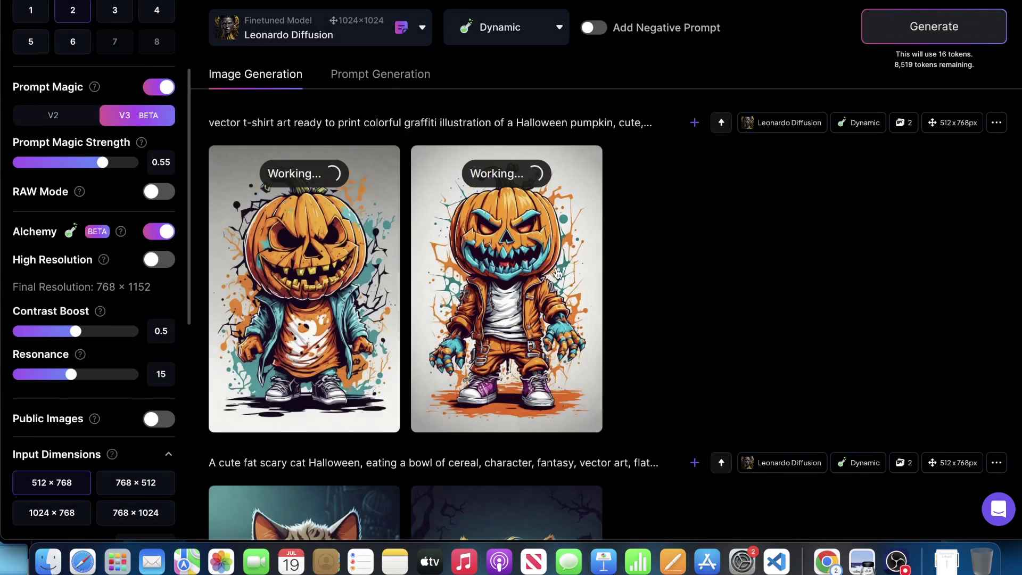
left_click(308, 266)
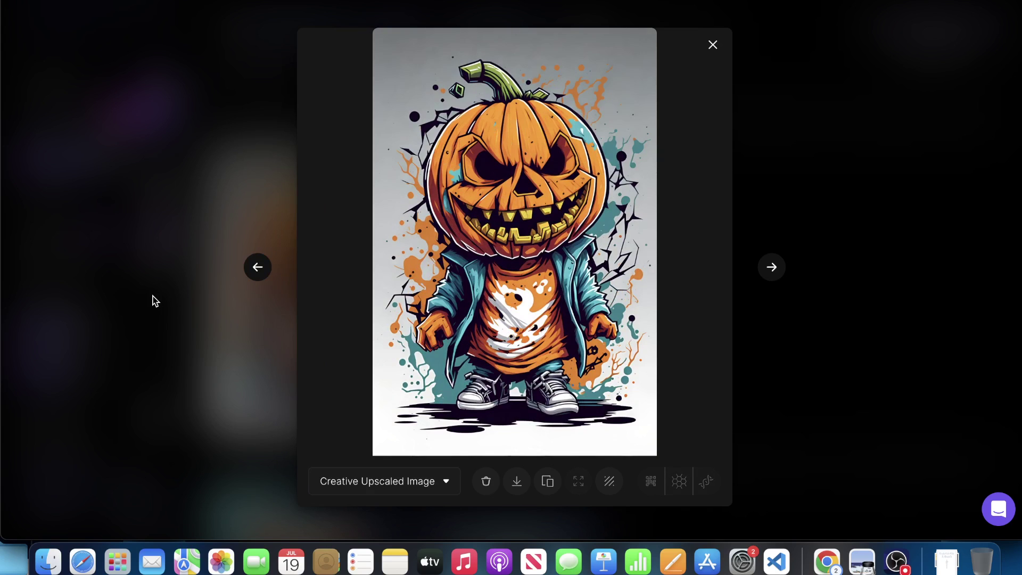
left_click(147, 298)
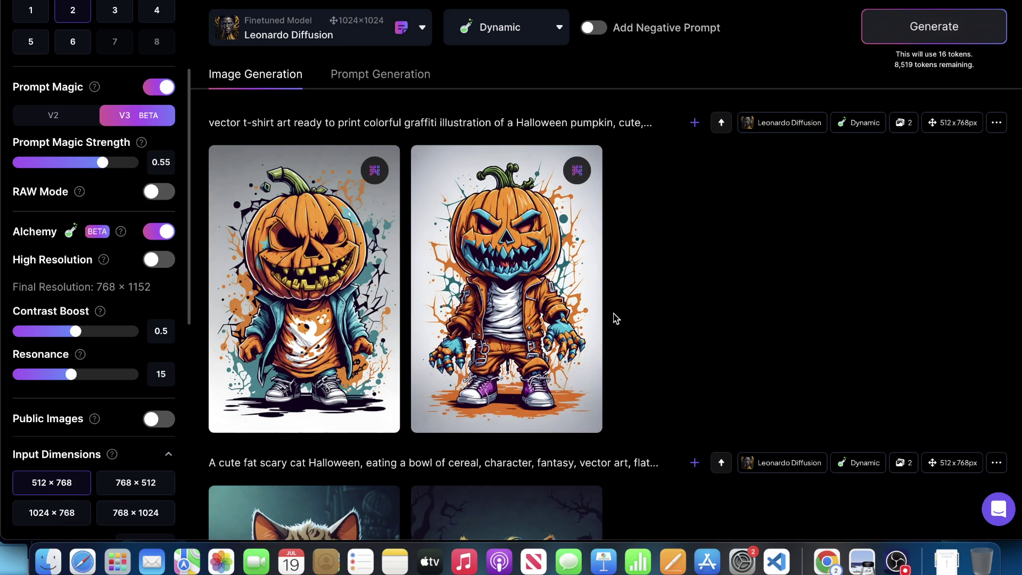
mouse_move(599, 325)
mouse_move(488, 302)
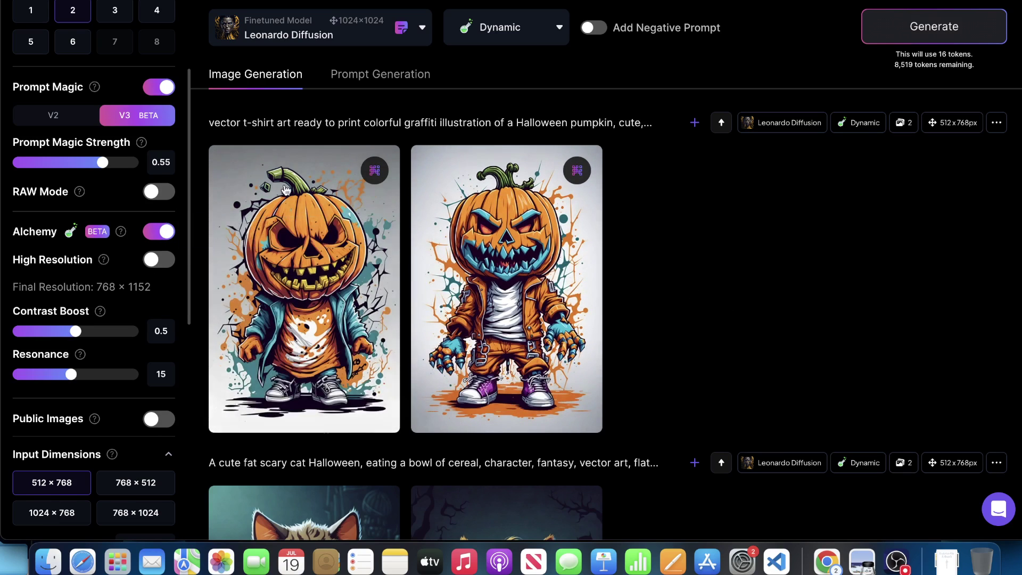
Replace 'pumpkin' in the prompt with 'jack o latern', removing the stray space.
scroll(621, 232, "up", 3)
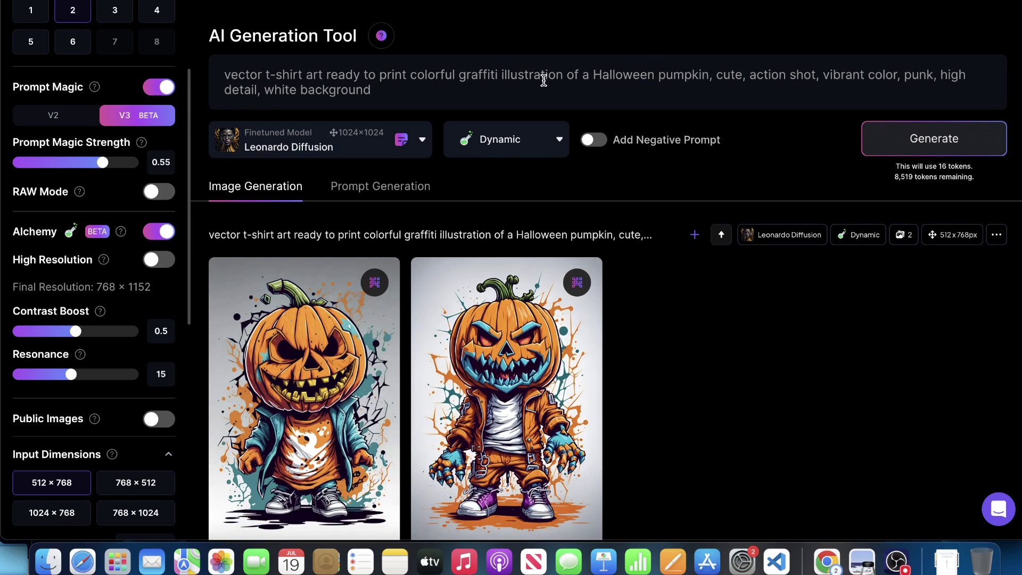
double_click(668, 73)
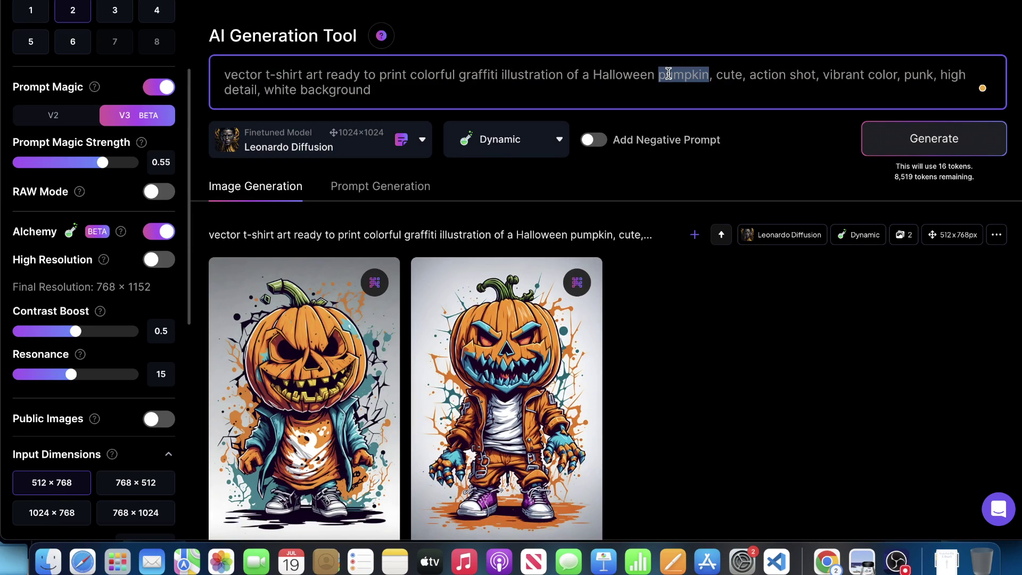
type("jack o ")
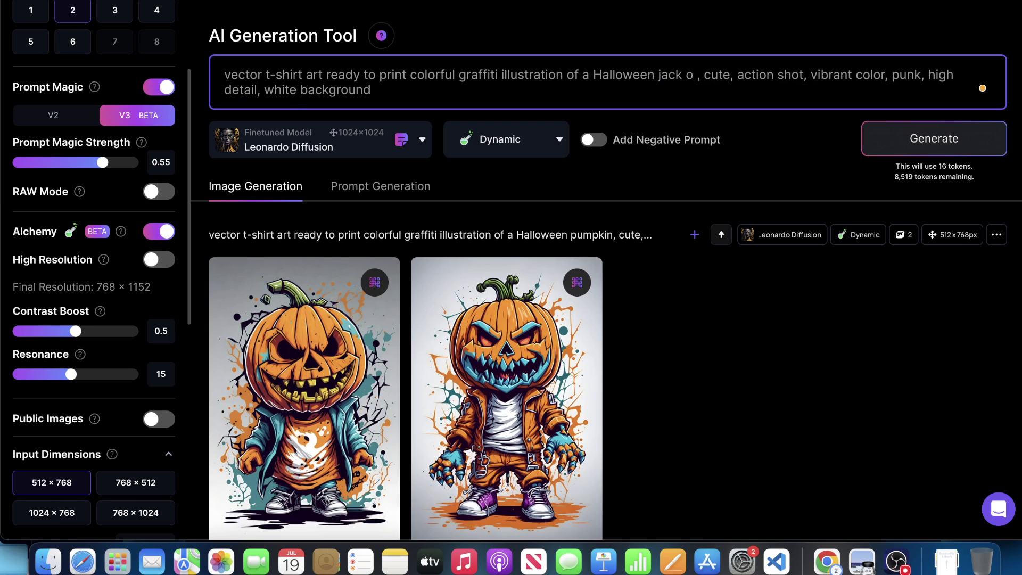
type("latern")
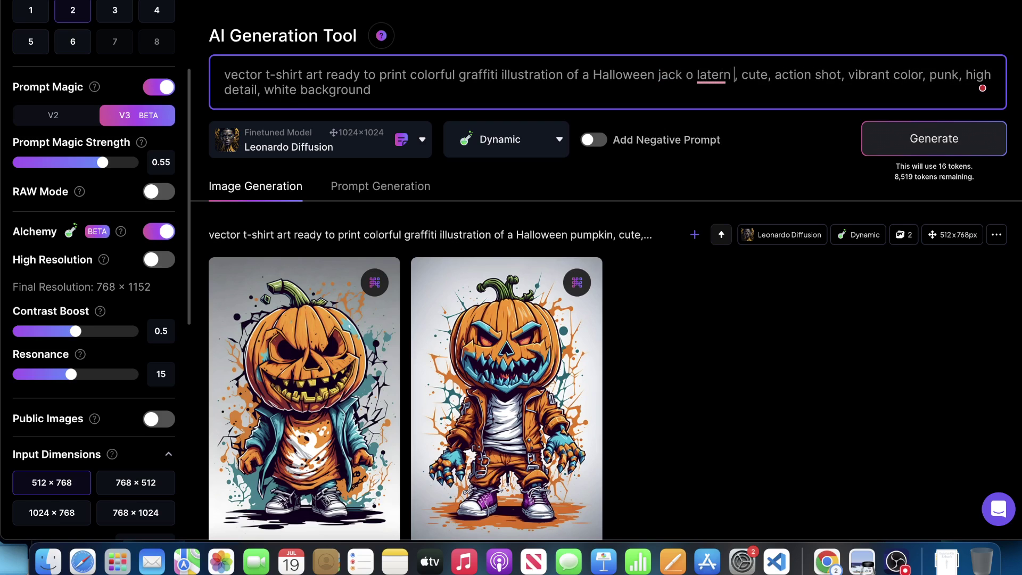
key("BackSpace")
Generate two images from the edited prompt and scroll through the results.
scroll(605, 273, "down", 1)
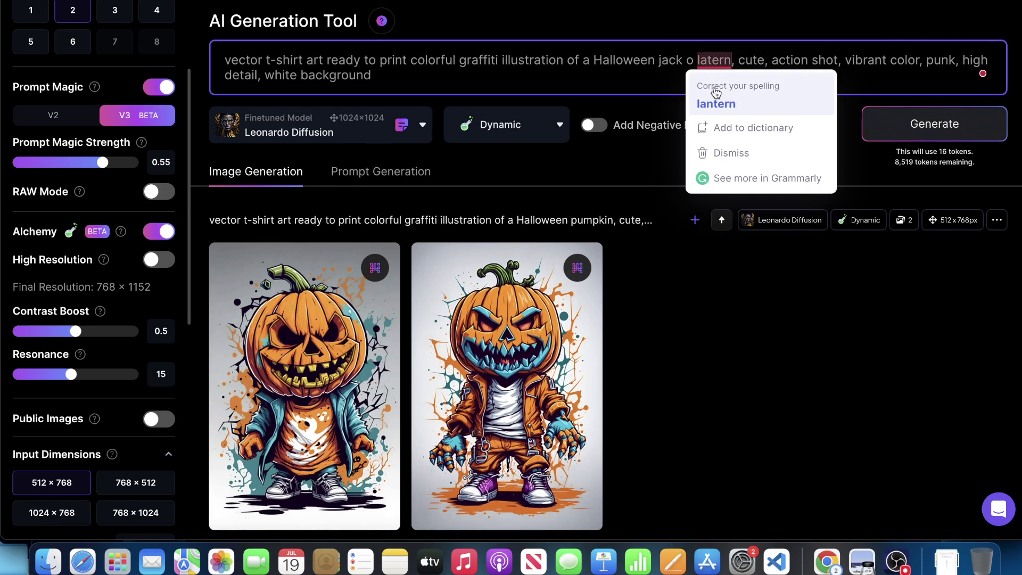
scroll(713, 88, "down", 1)
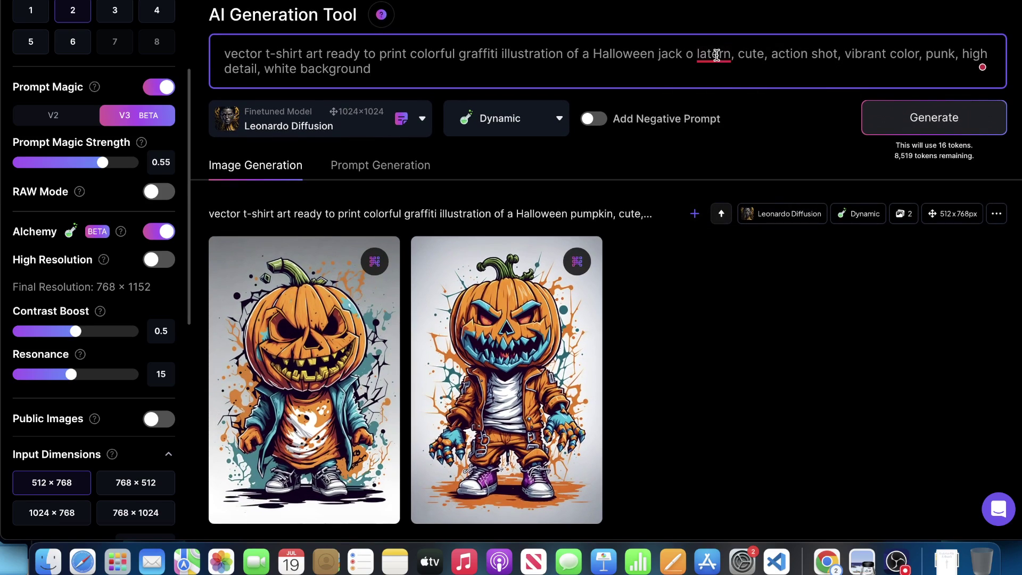
scroll(715, 79, "down", 1)
left_click(927, 121)
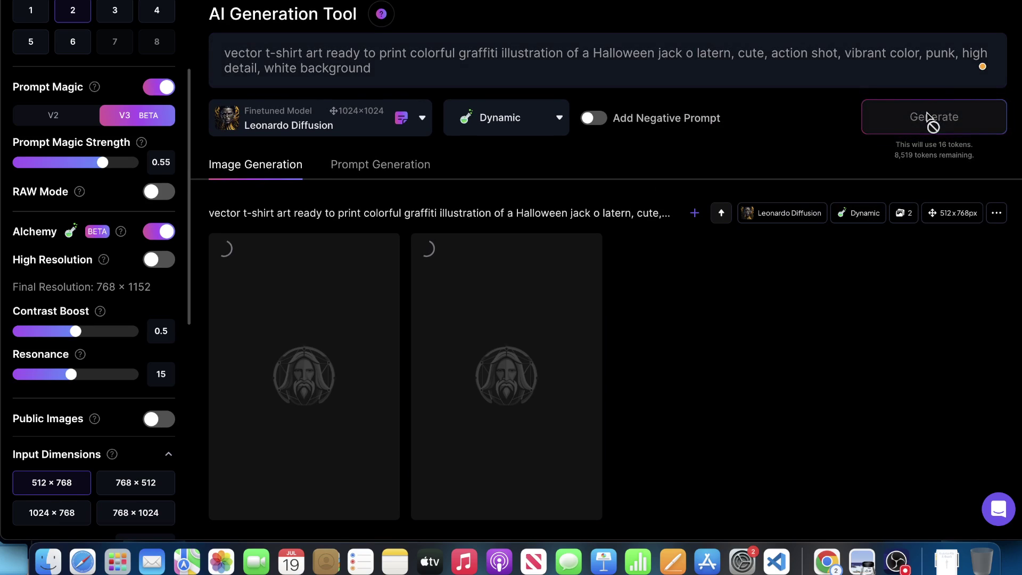
scroll(638, 128, "down", 5)
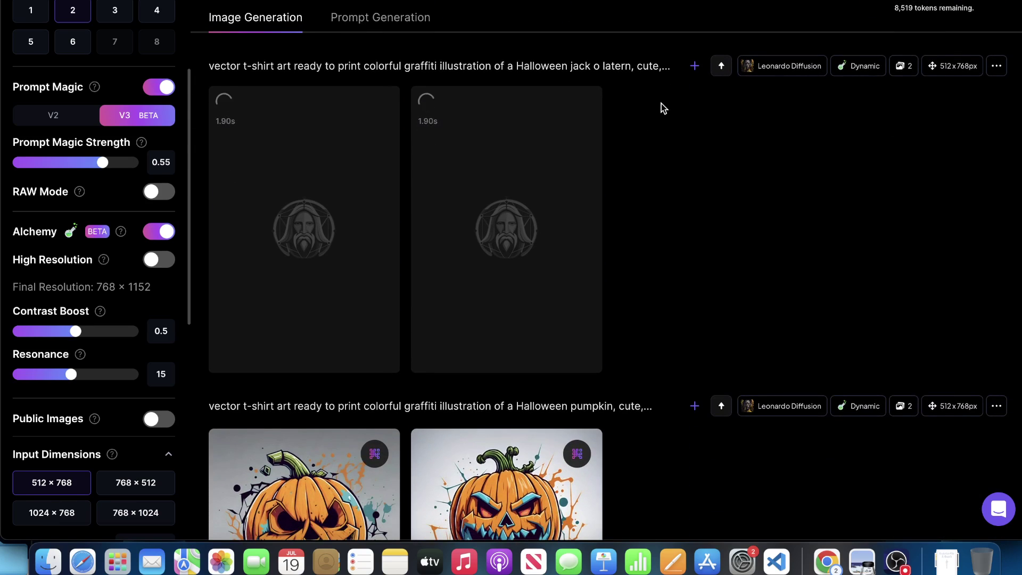
scroll(506, 154, "down", 2)
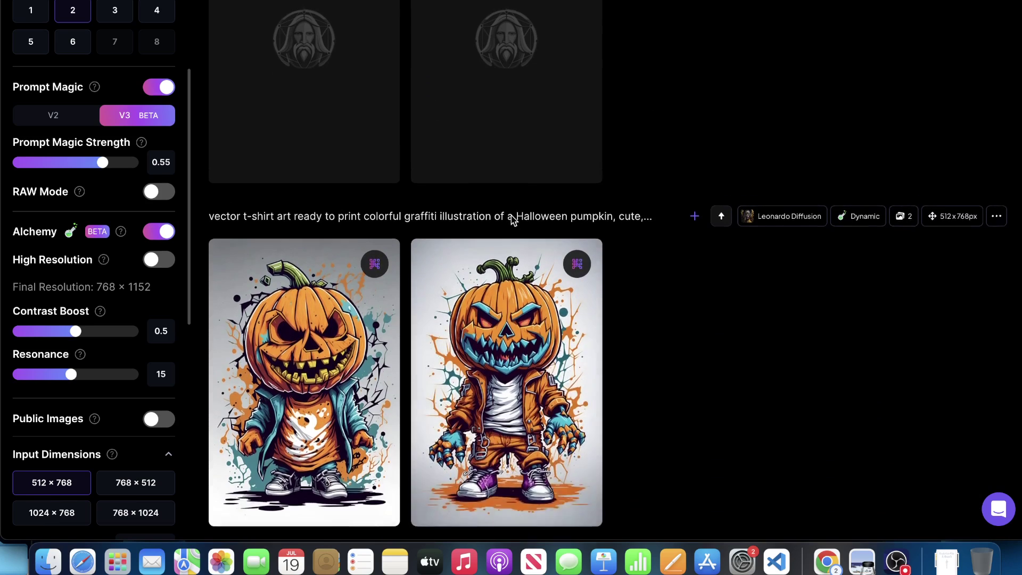
scroll(511, 216, "up", 3)
scroll(513, 219, "up", 2)
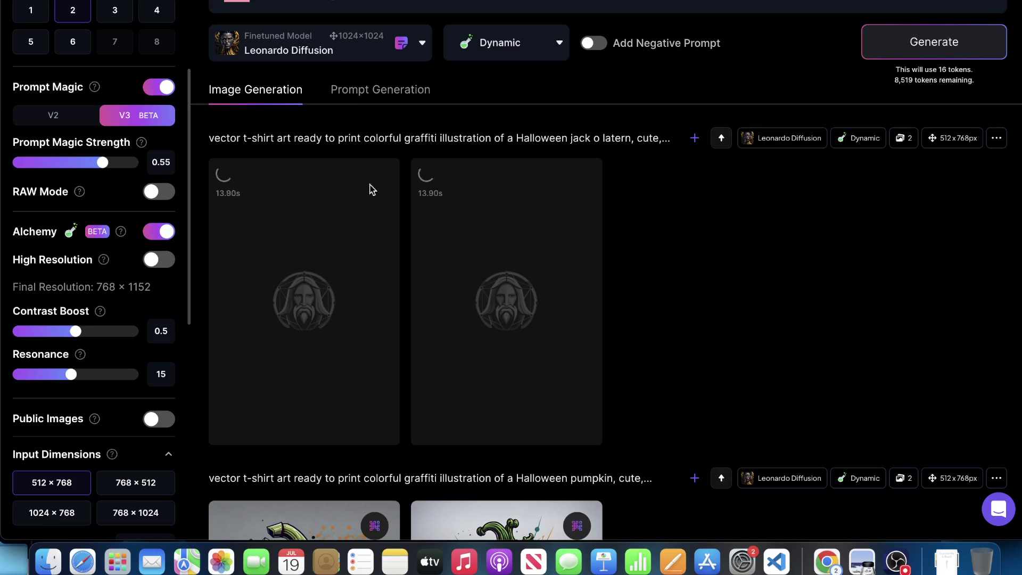
scroll(383, 190, "down", 5)
scroll(392, 191, "down", 4)
scroll(392, 191, "up", 4)
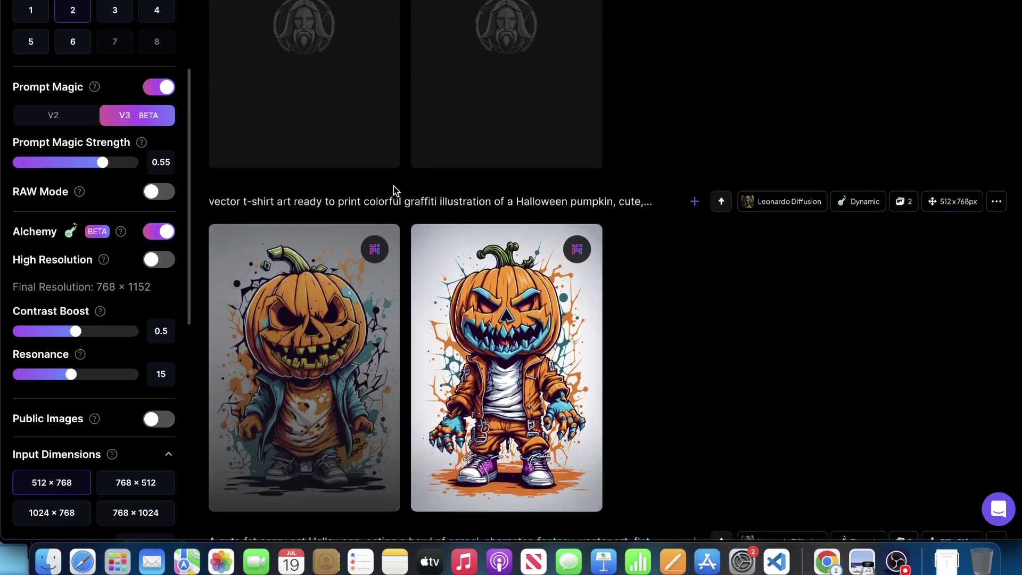
scroll(391, 190, "down", 4)
scroll(383, 191, "down", 2)
scroll(383, 190, "up", 10)
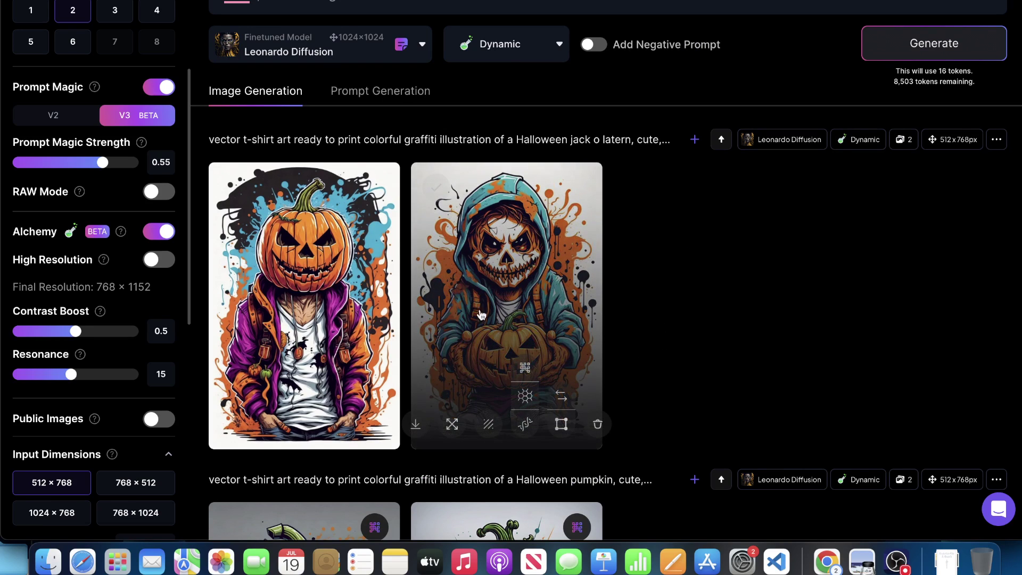
mouse_move(340, 305)
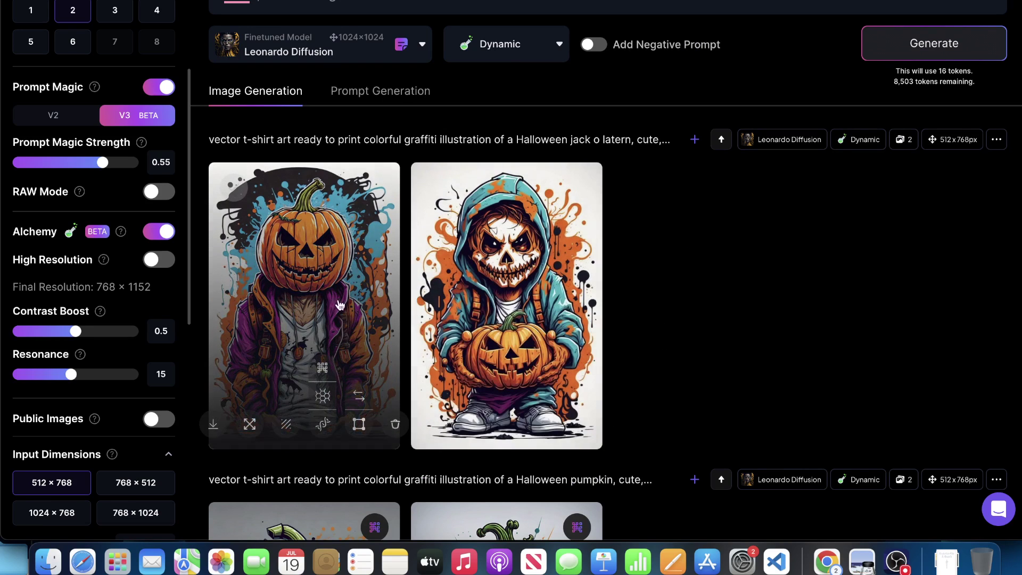
left_click(322, 367)
left_click(525, 367)
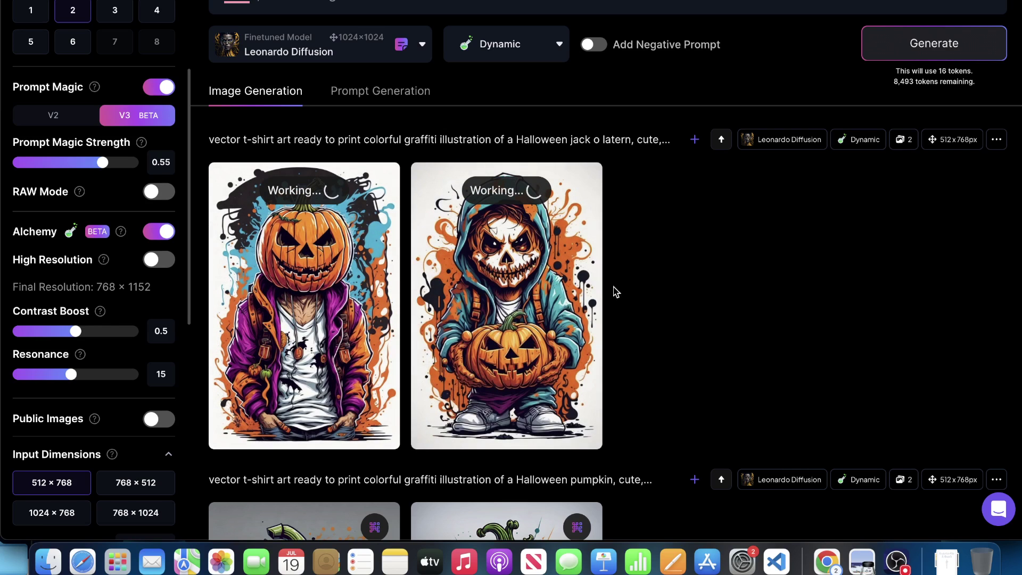
mouse_move(585, 290)
mouse_move(366, 266)
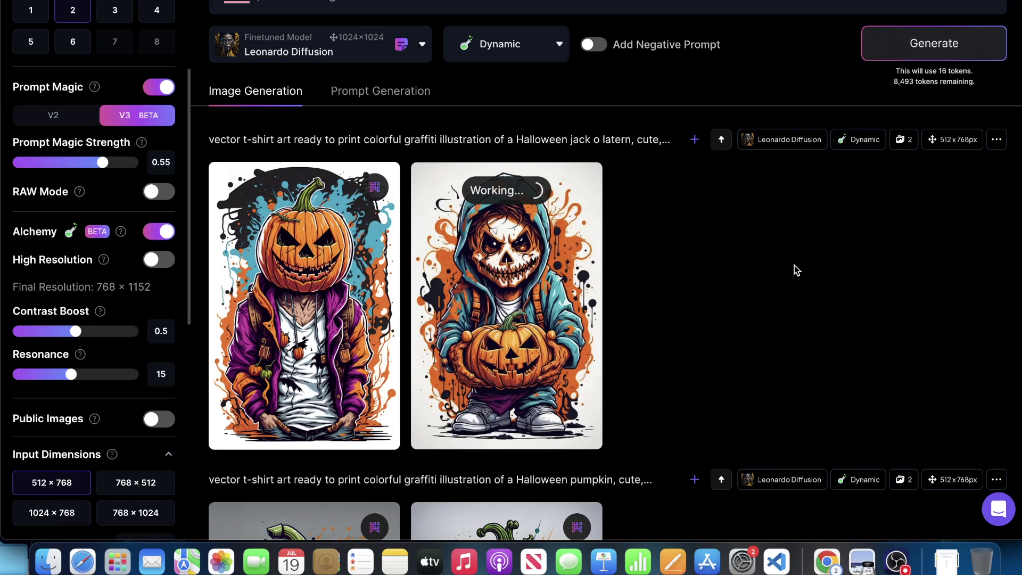
scroll(794, 271, "down", 5)
scroll(793, 271, "up", 2)
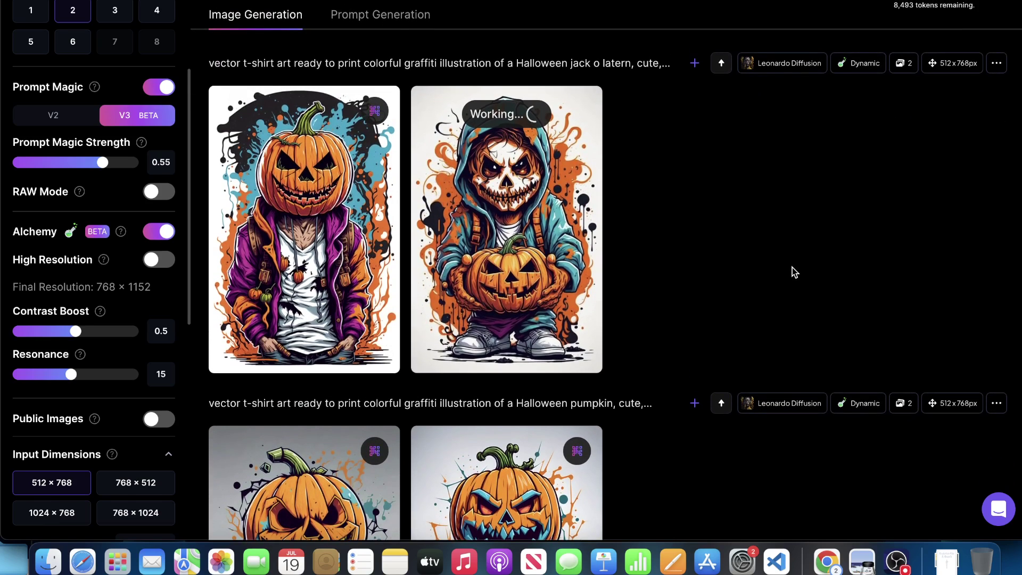
scroll(792, 267, "down", 1)
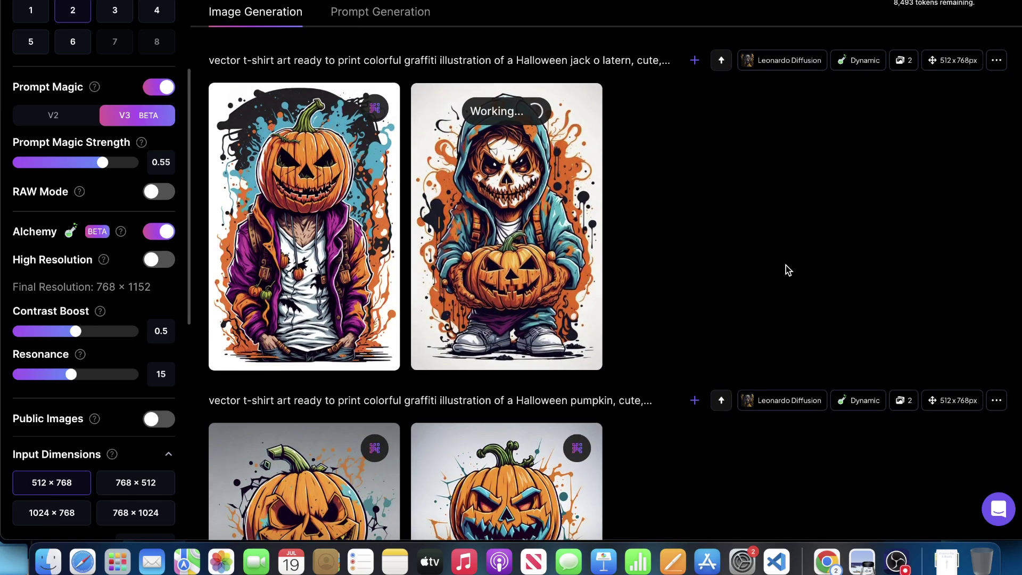
scroll(787, 271, "down", 3)
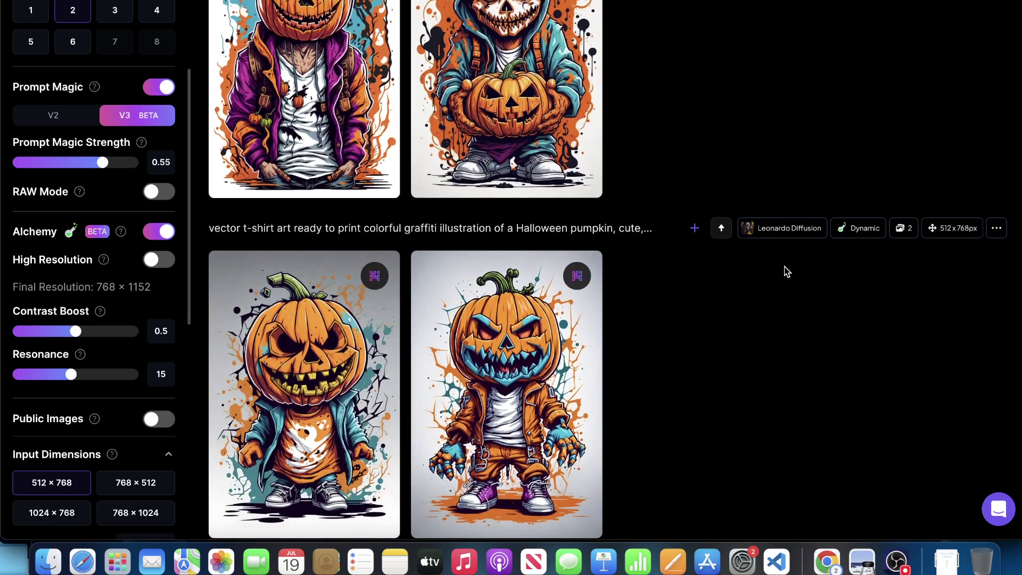
scroll(786, 272, "up", 3)
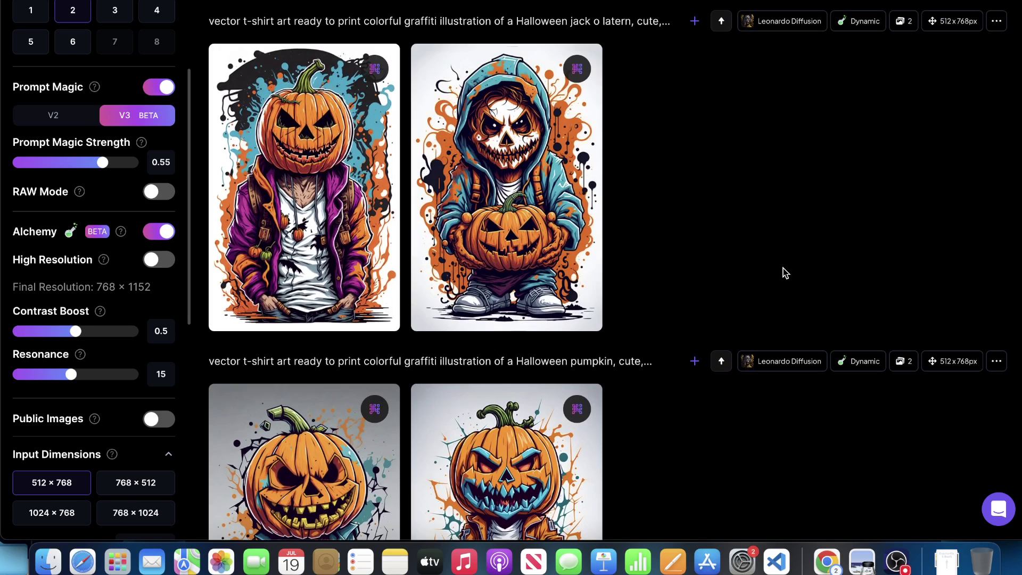
scroll(783, 271, "down", 2)
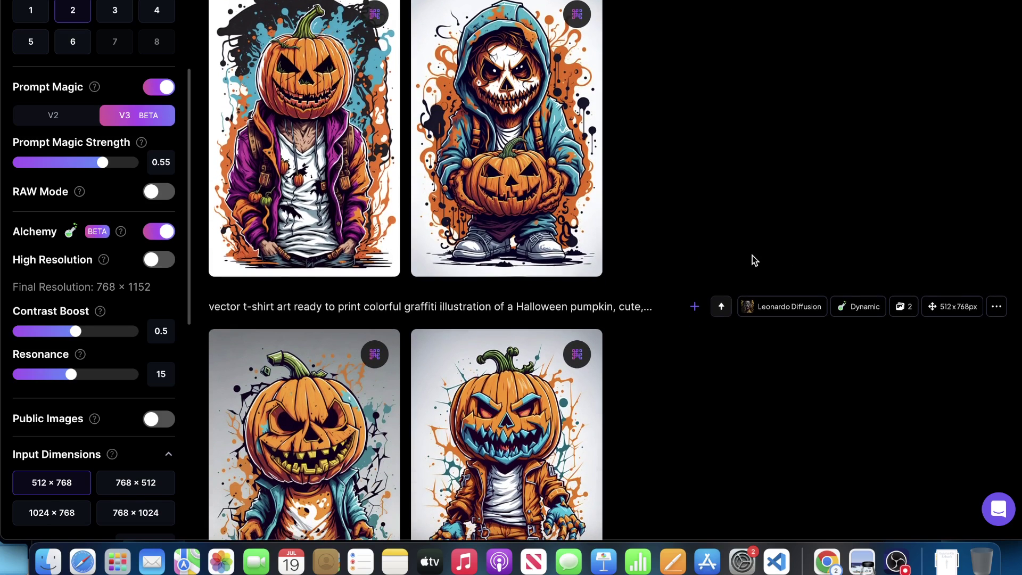
scroll(750, 262, "down", 3)
scroll(494, 178, "up", 4)
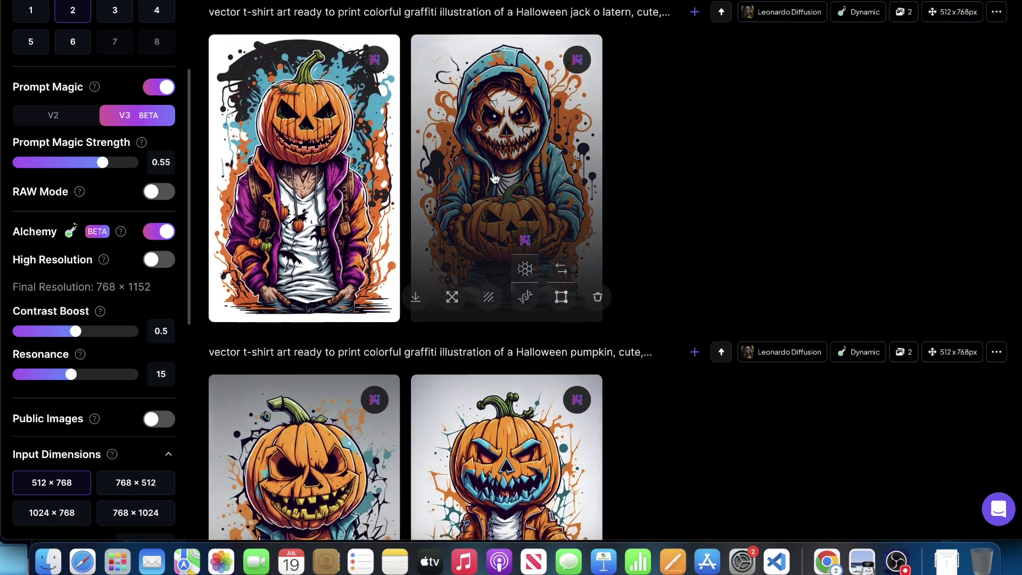
scroll(493, 179, "down", 1)
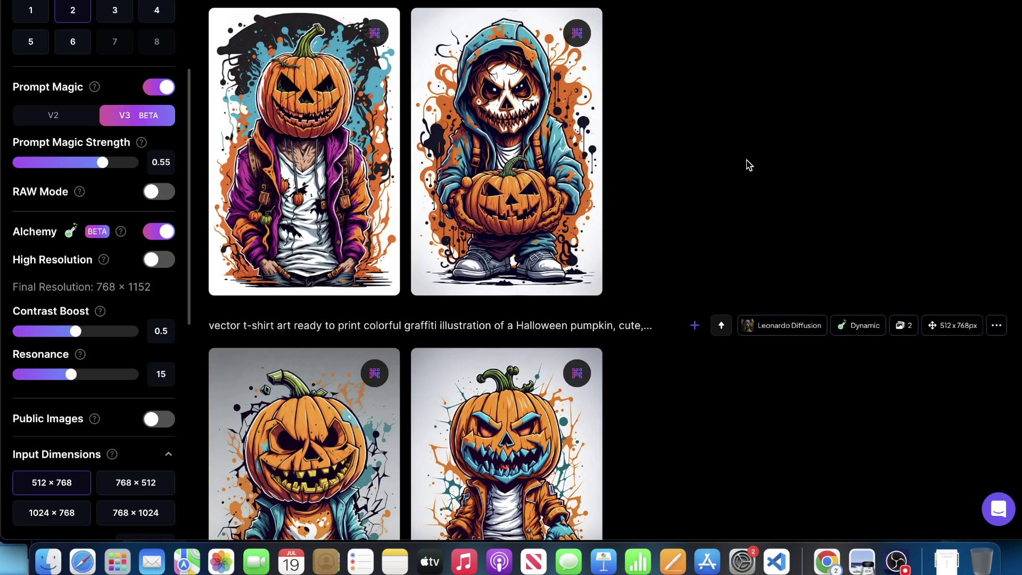
mouse_move(566, 189)
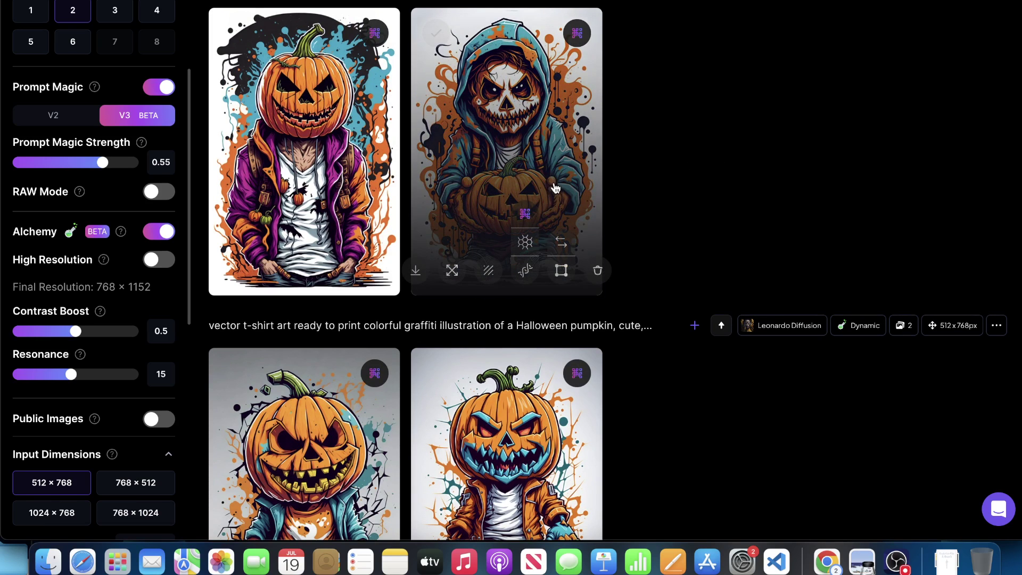
left_click(585, 175)
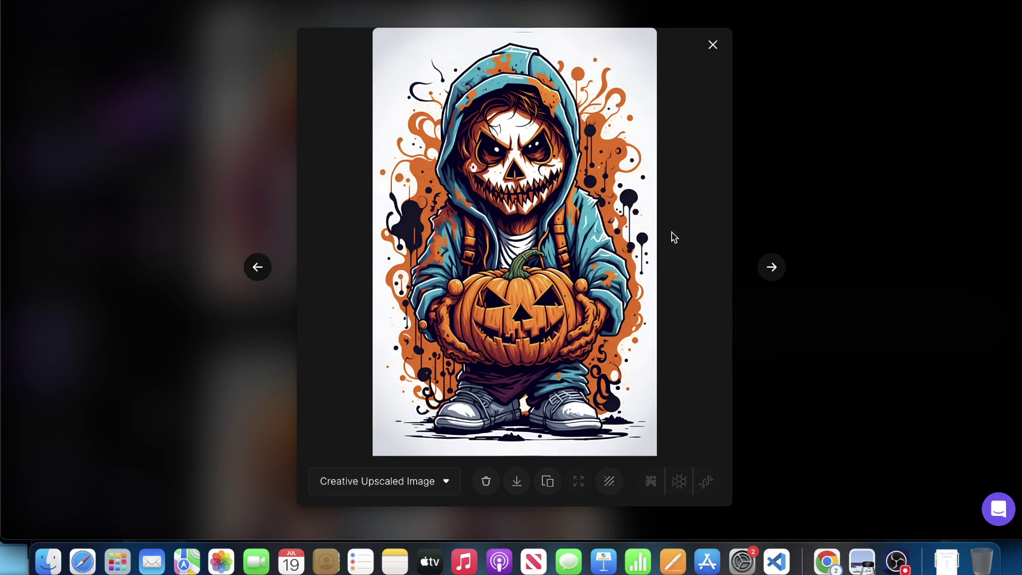
left_click(589, 266)
scroll(624, 356, "down", 3)
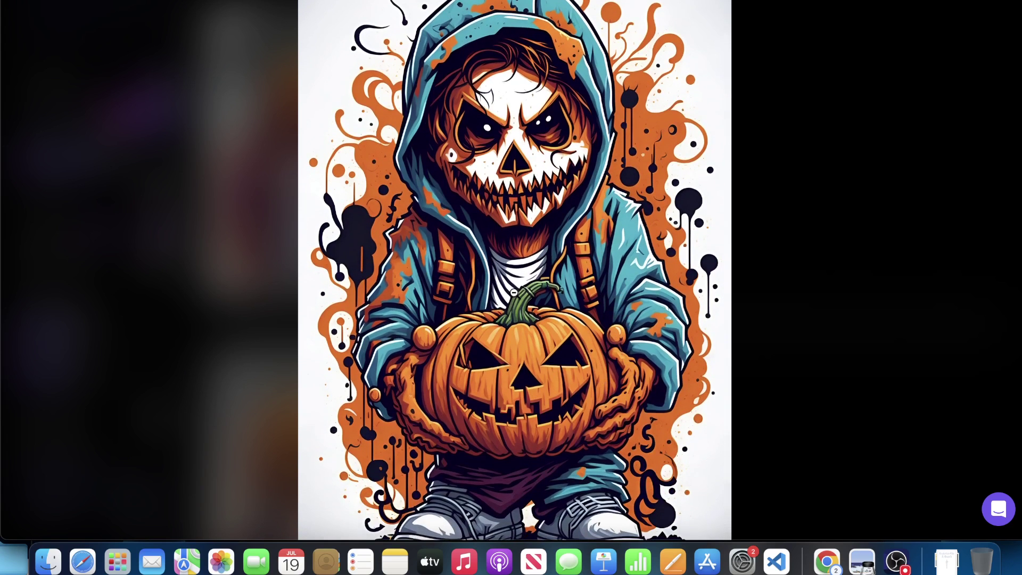
left_click(860, 164)
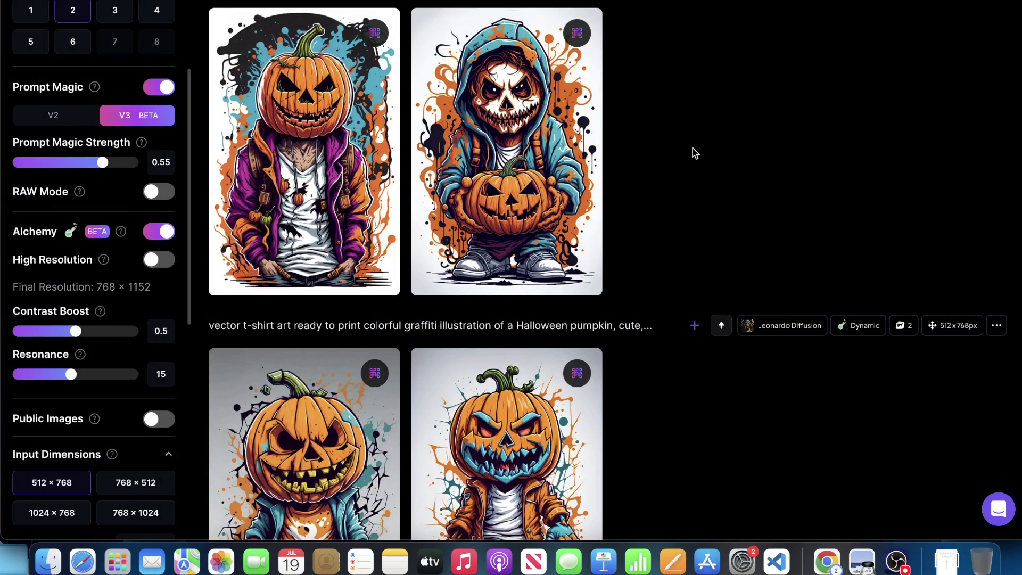
scroll(605, 138, "down", 2)
mouse_move(592, 132)
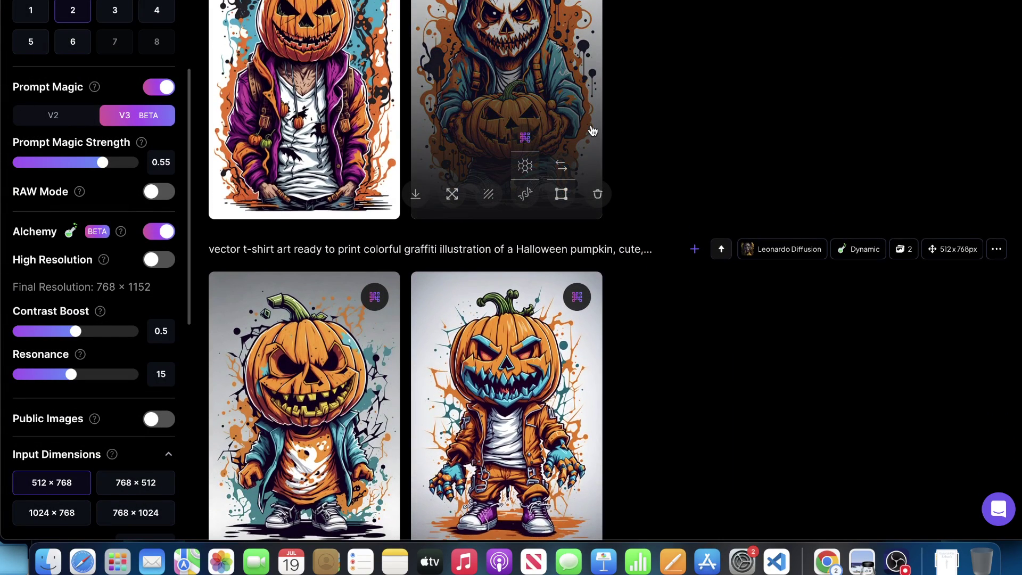
mouse_move(339, 114)
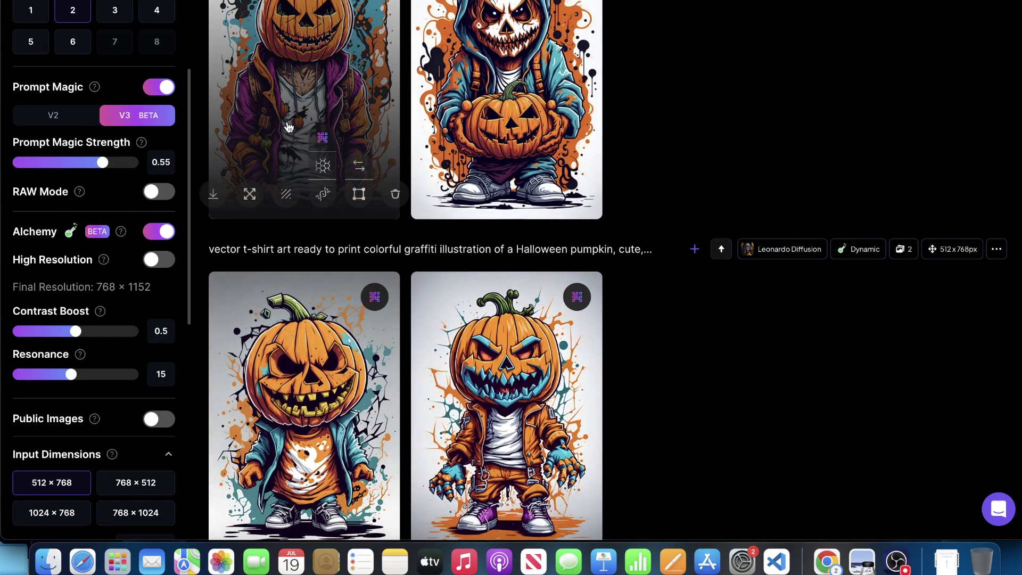
scroll(280, 126, "up", 4)
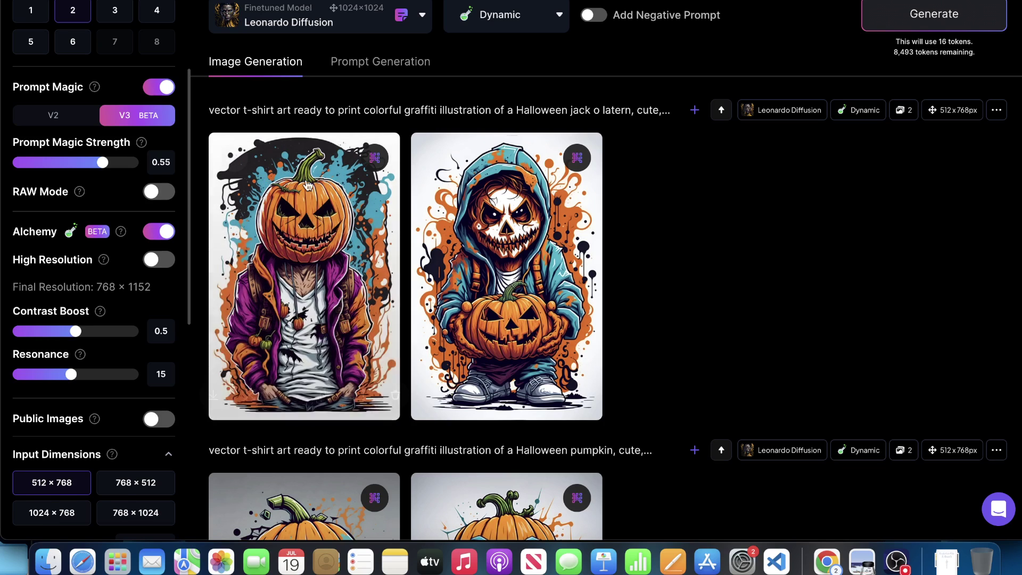
Switch Alchemy off and read the Prompt Magic V3 and V2 tooltips, leaving V2 at 0.4.
scroll(604, 239, "up", 1)
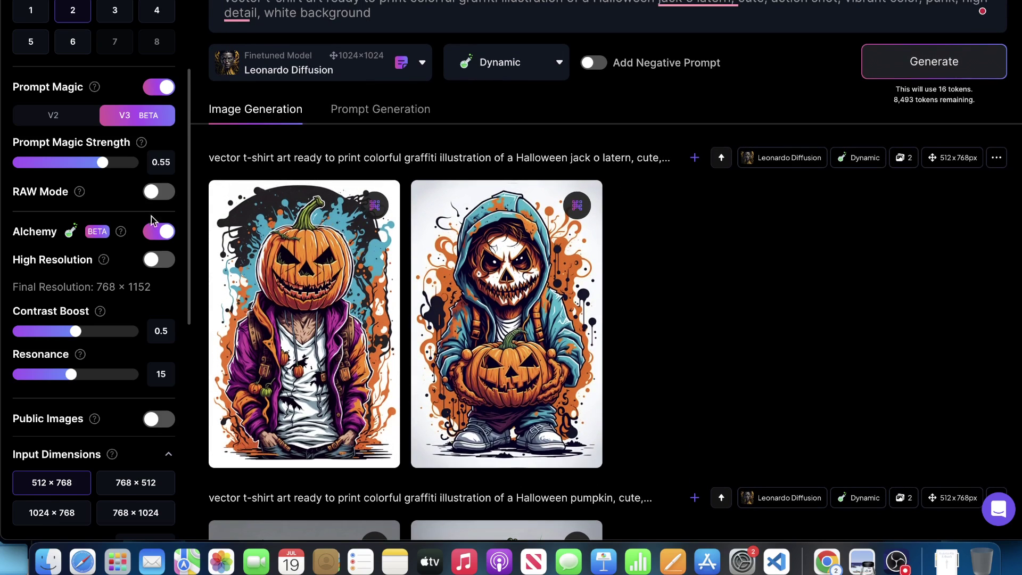
left_click(159, 231)
mouse_move(146, 126)
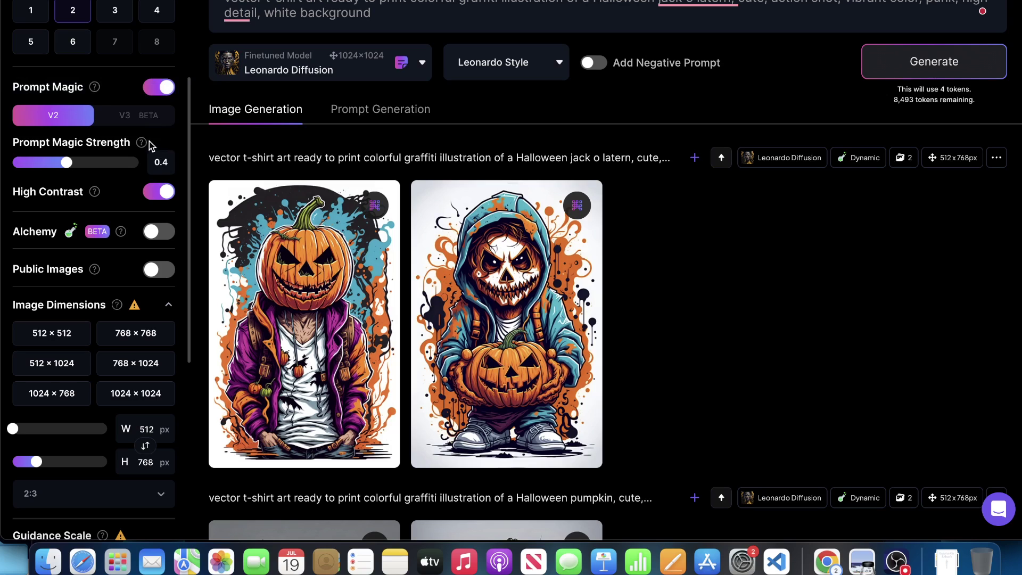
mouse_move(79, 117)
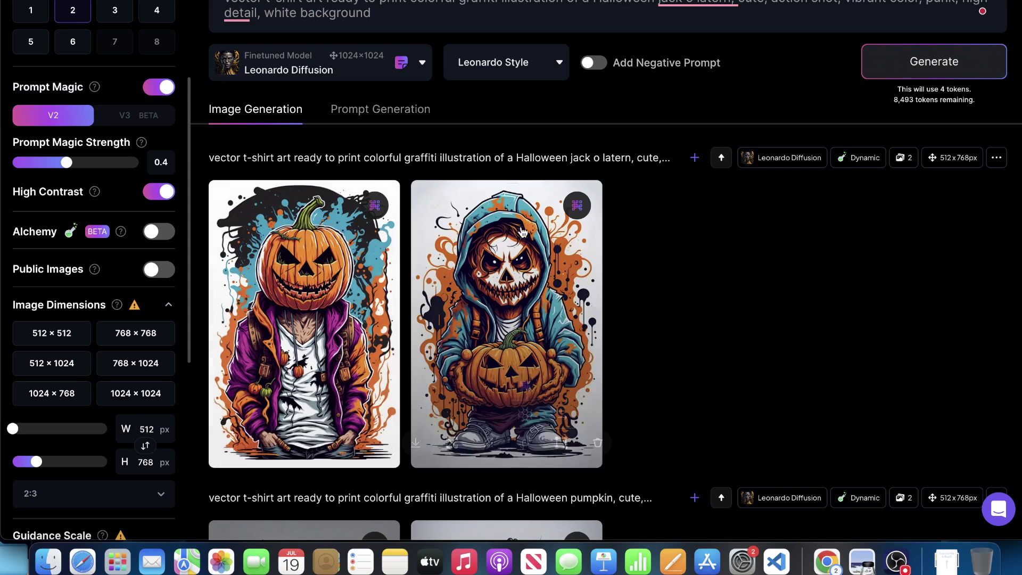
Generate two jack o latern images in Leonardo Style without Alchemy.
left_click(941, 75)
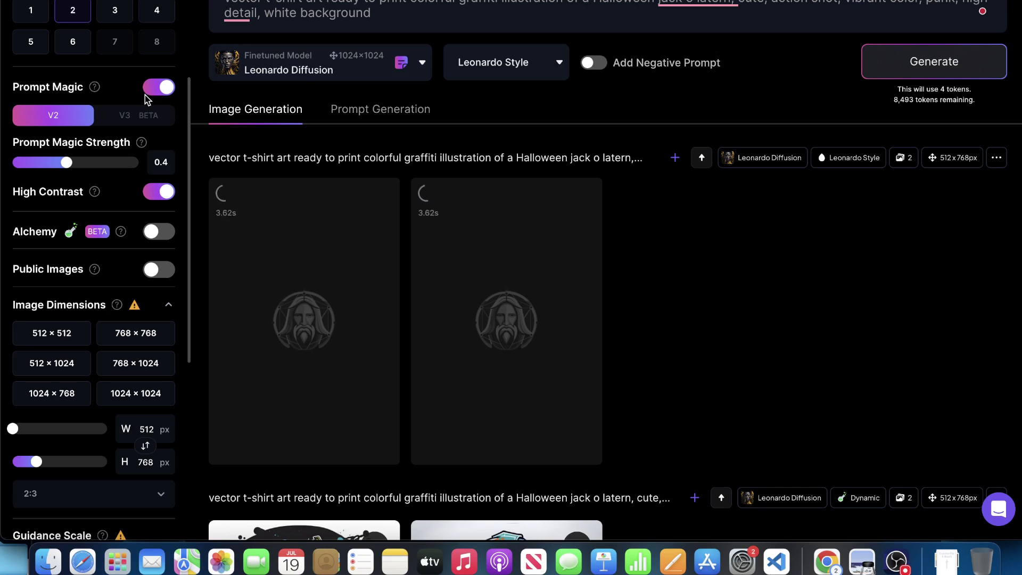
scroll(496, 160, "down", 1)
scroll(493, 159, "down", 3)
scroll(479, 154, "down", 3)
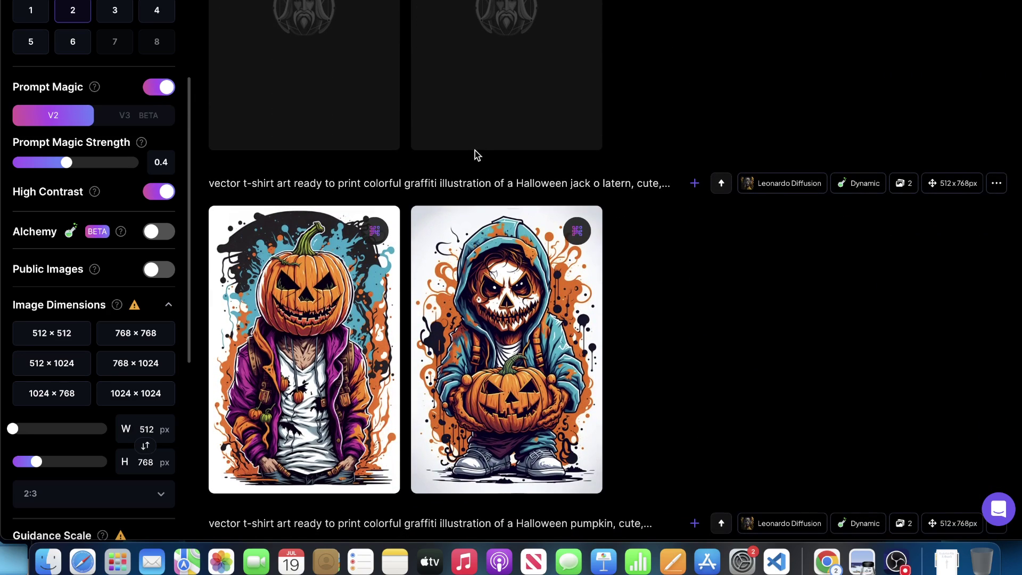
Scroll the feed to compare the new non-Alchemy images with the earlier Alchemy results.
mouse_move(576, 282)
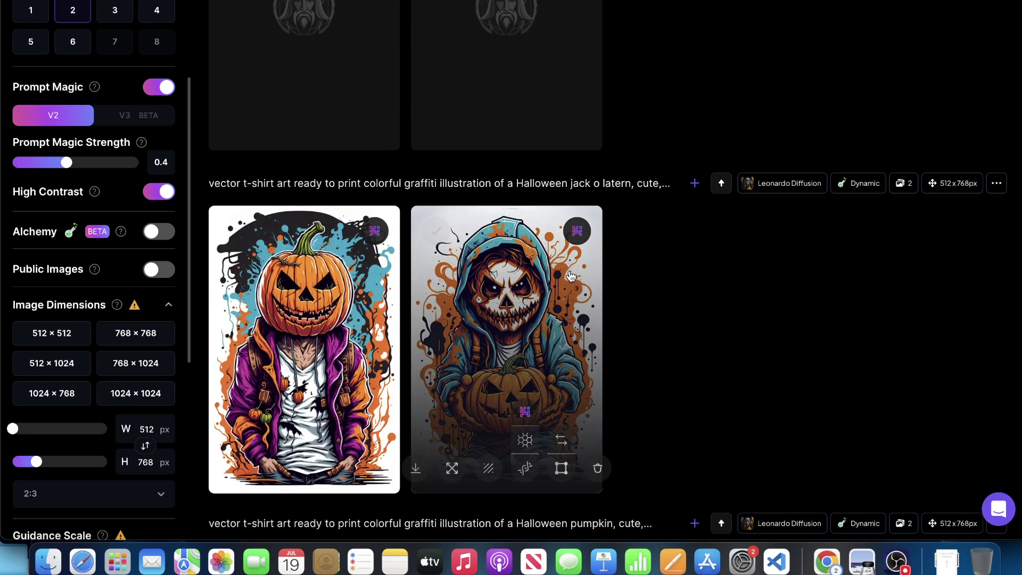
scroll(569, 272, "up", 4)
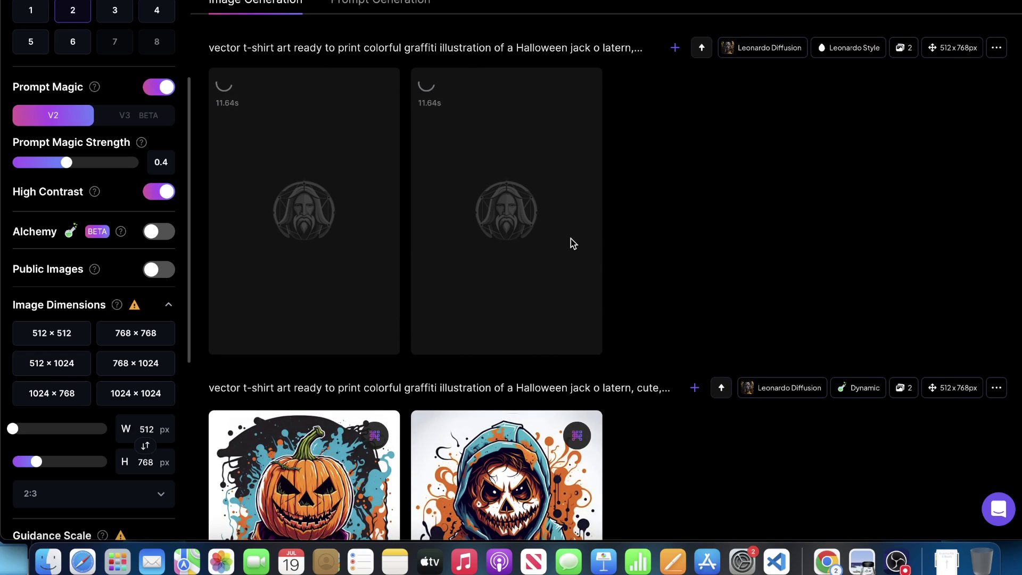
scroll(691, 235, "down", 1)
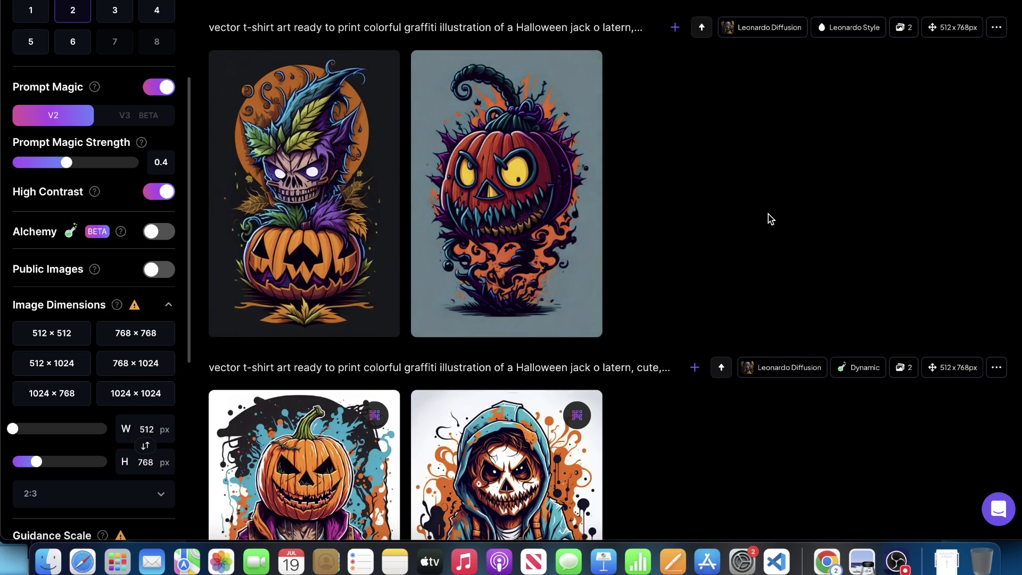
scroll(768, 218, "down", 3)
scroll(669, 195, "up", 1)
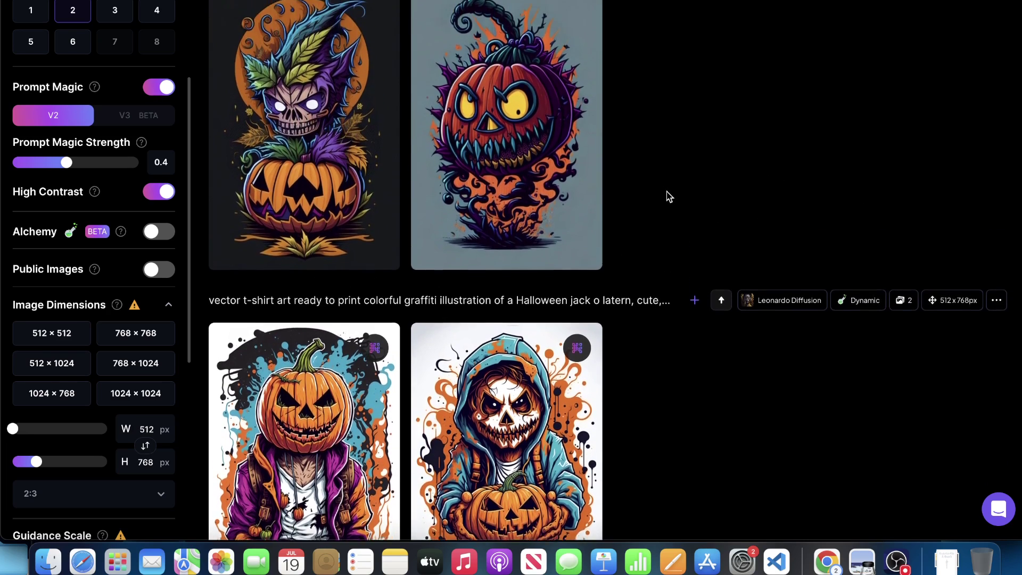
scroll(669, 196, "up", 1)
scroll(771, 190, "up", 1)
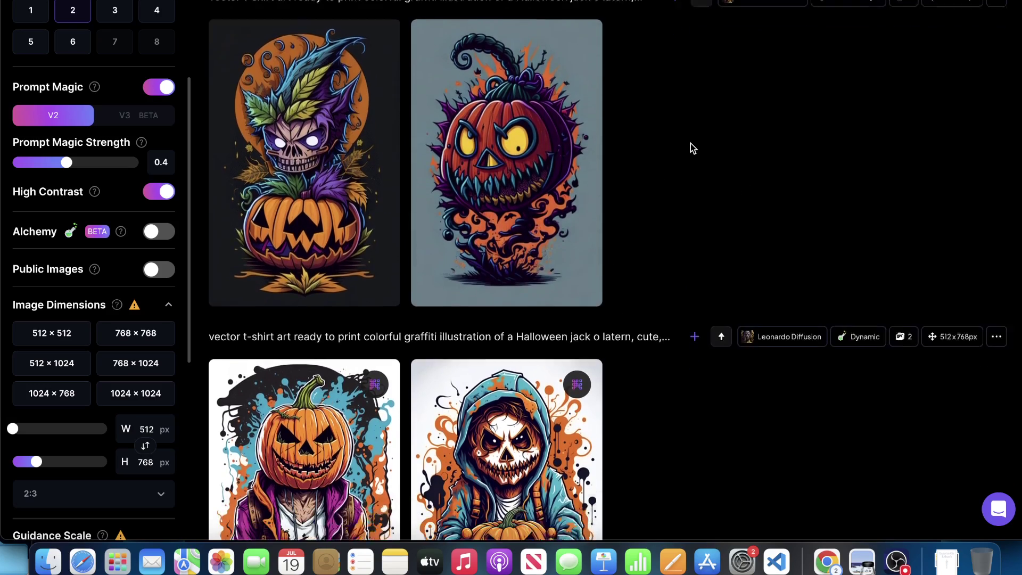
scroll(687, 145, "down", 3)
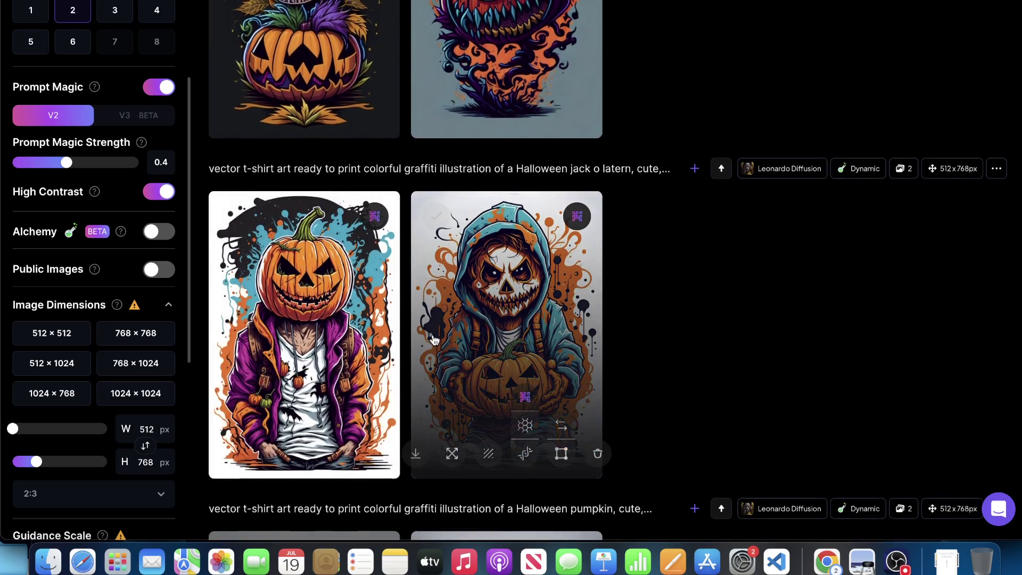
scroll(536, 338, "up", 5)
scroll(536, 338, "up", 1)
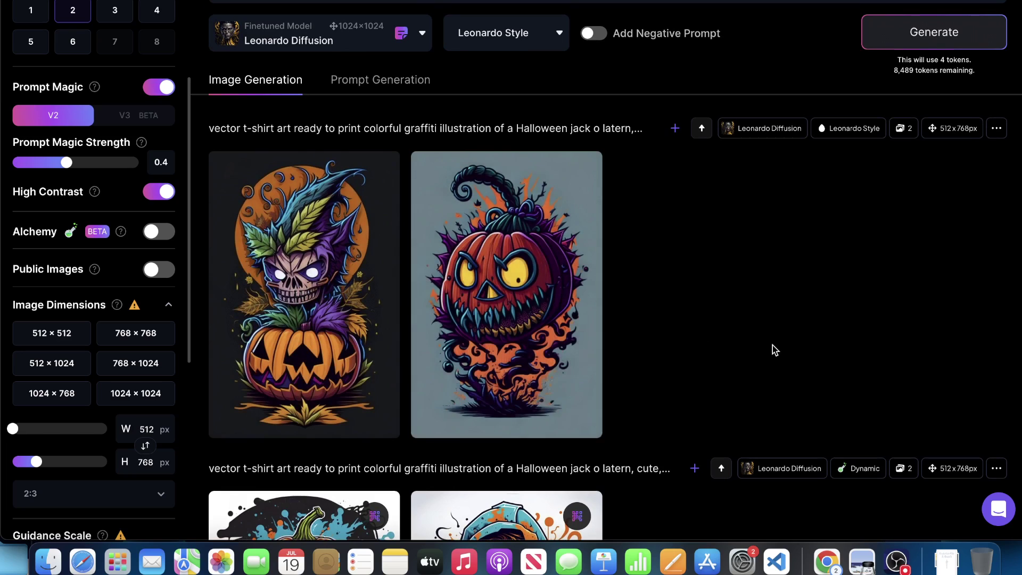
mouse_move(492, 311)
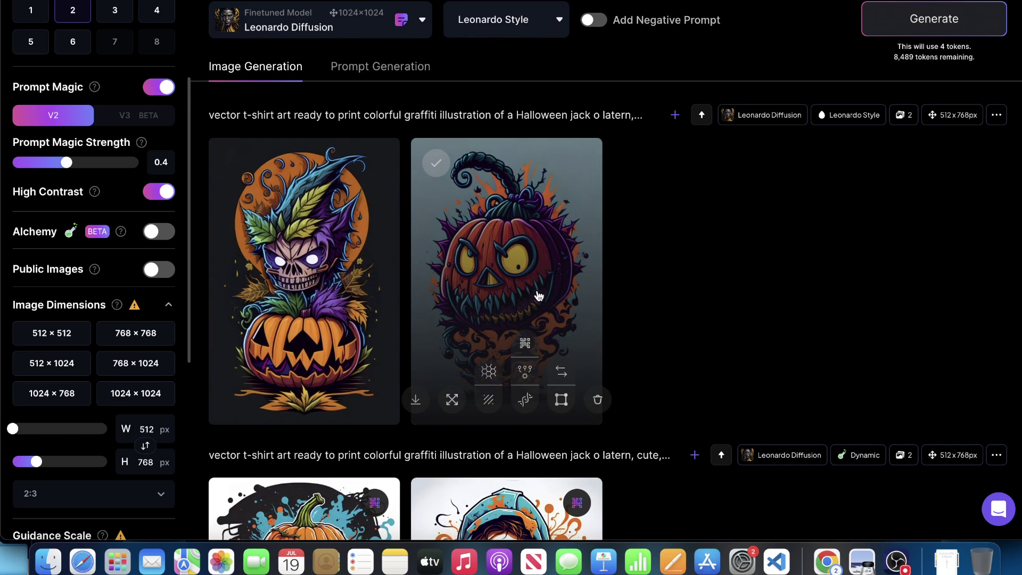
scroll(541, 283, "down", 5)
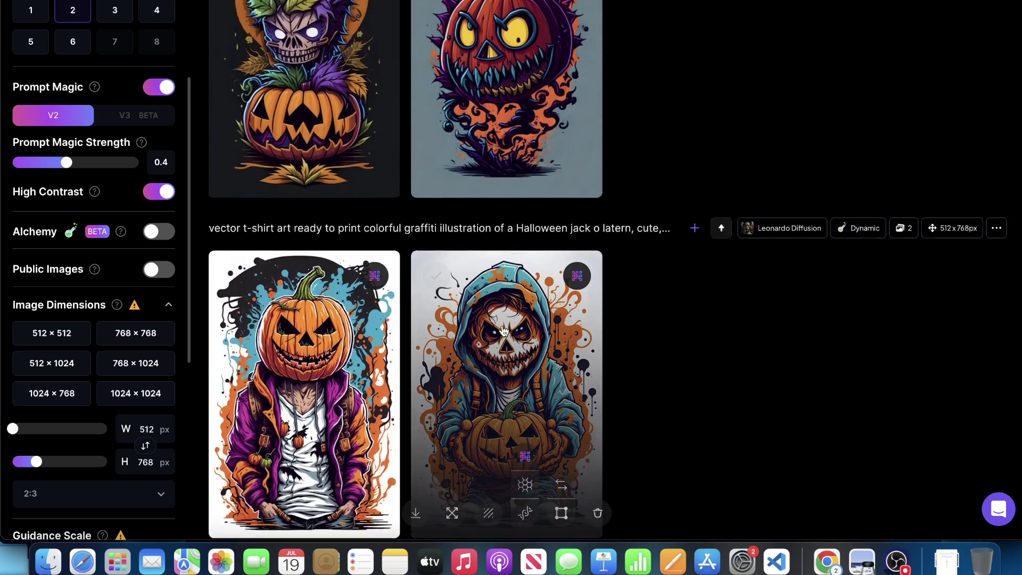
scroll(315, 314, "up", 1)
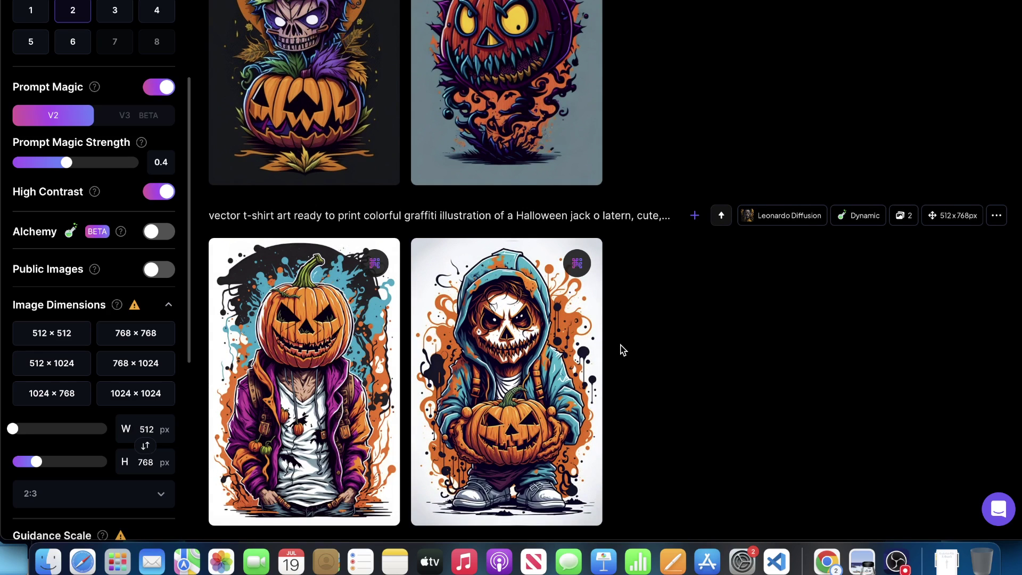
scroll(617, 351, "up", 10)
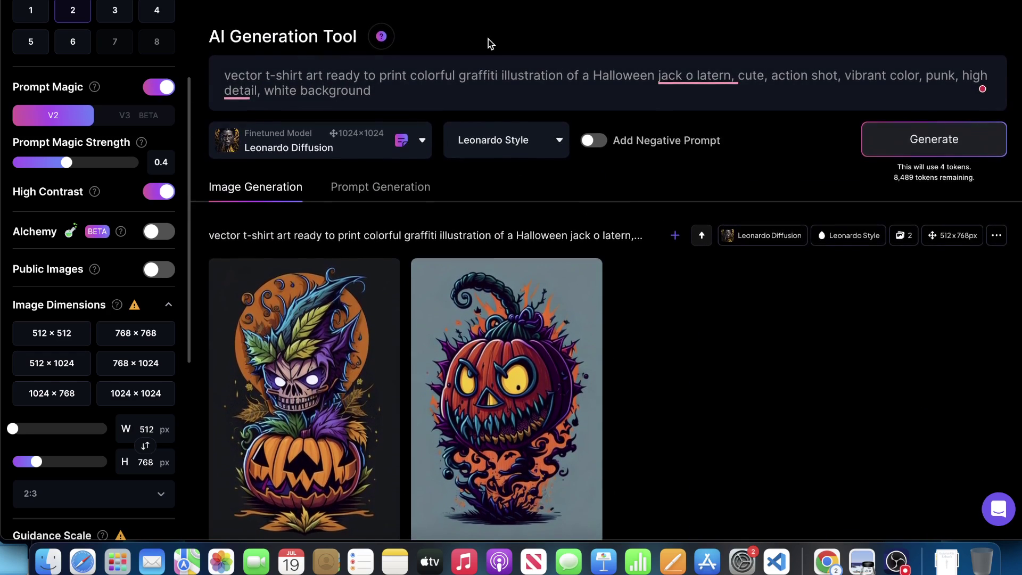
left_click_drag(273, 91, 359, 91)
scroll(527, 255, "down", 3)
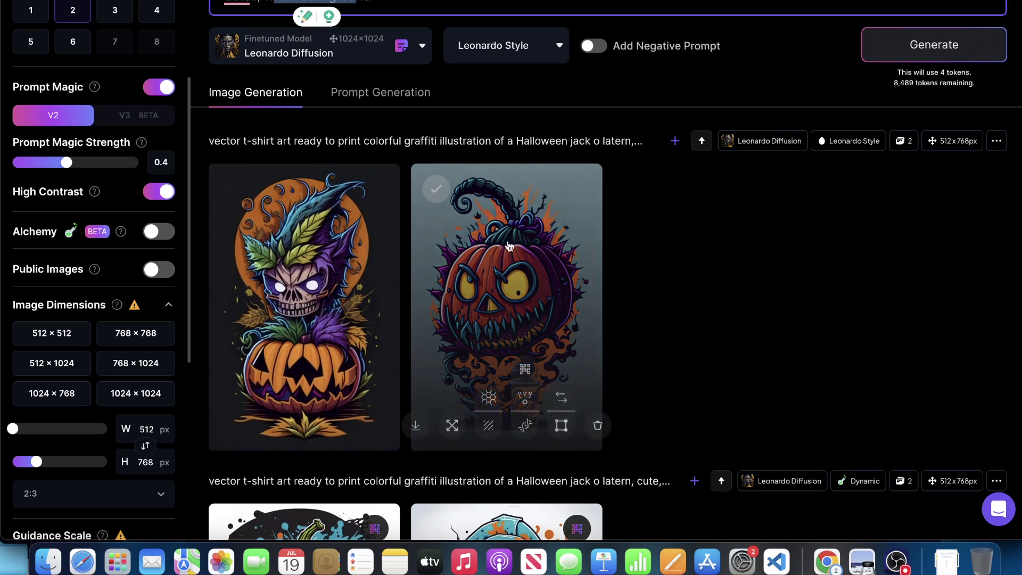
scroll(69, 96, "up", 5)
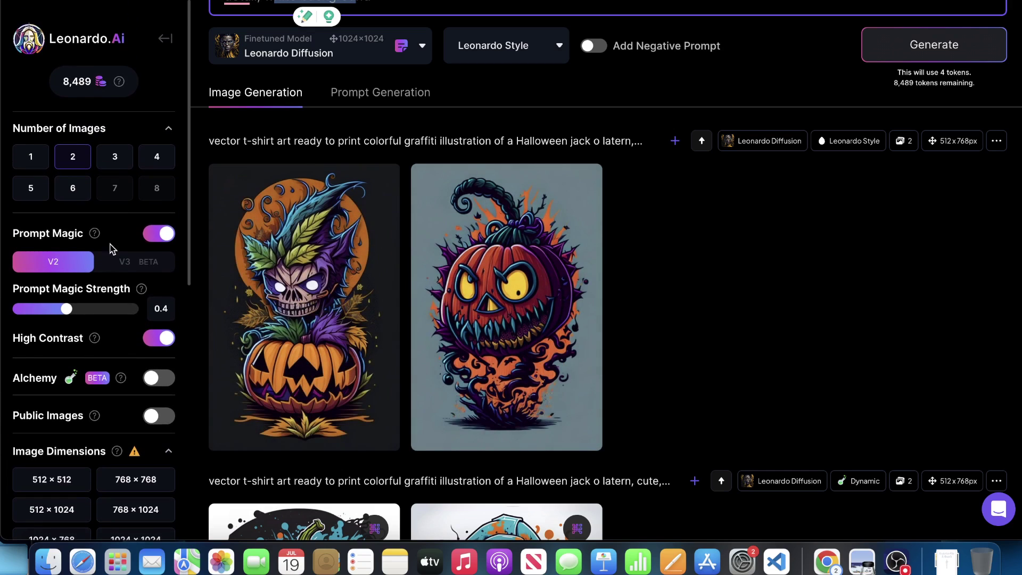
scroll(118, 315, "down", 2)
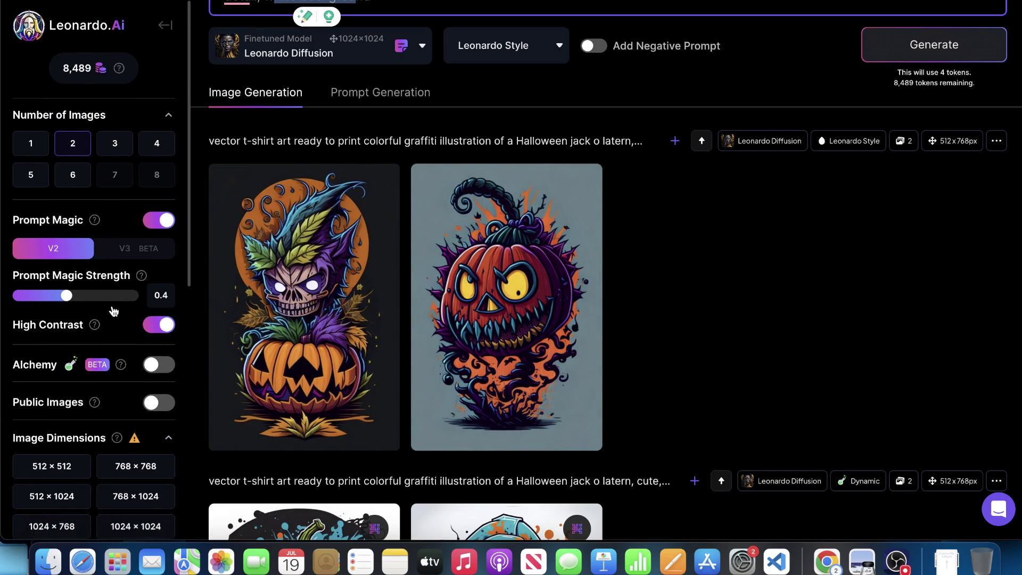
Turn Alchemy back on, switch Prompt Magic off, and generate a new Dynamic-style pair.
left_click(160, 320)
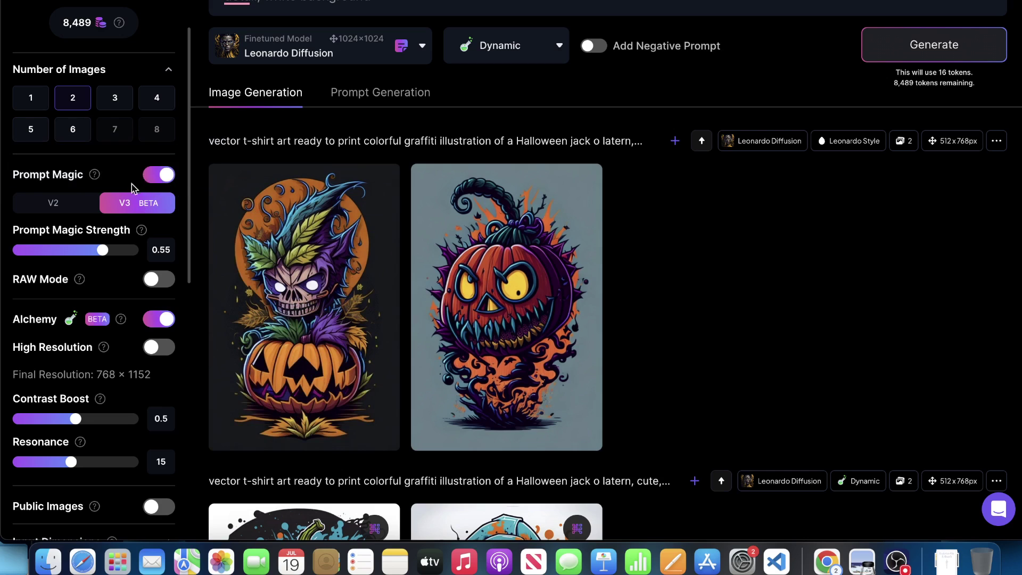
left_click(159, 177)
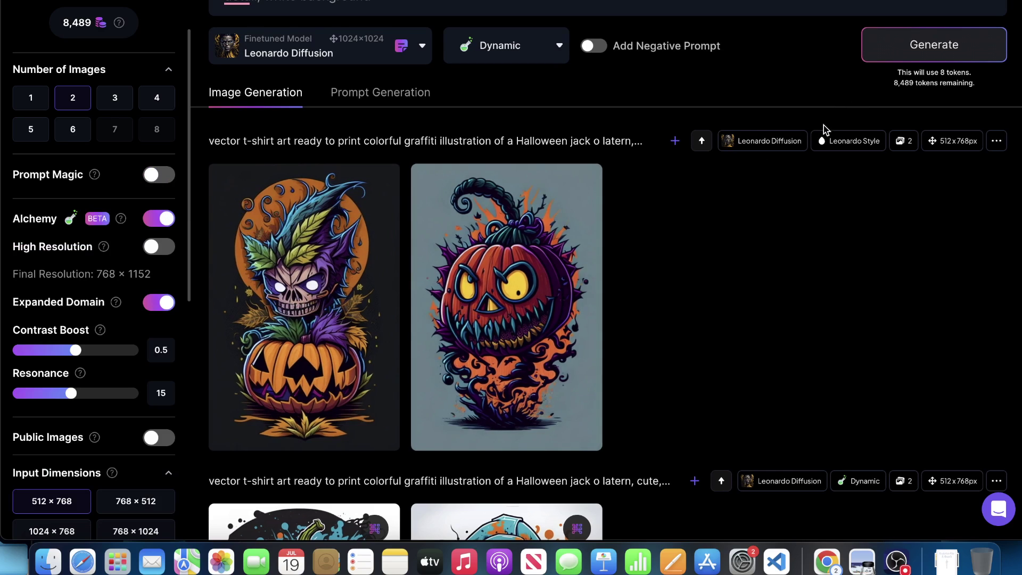
scroll(819, 127, "up", 2)
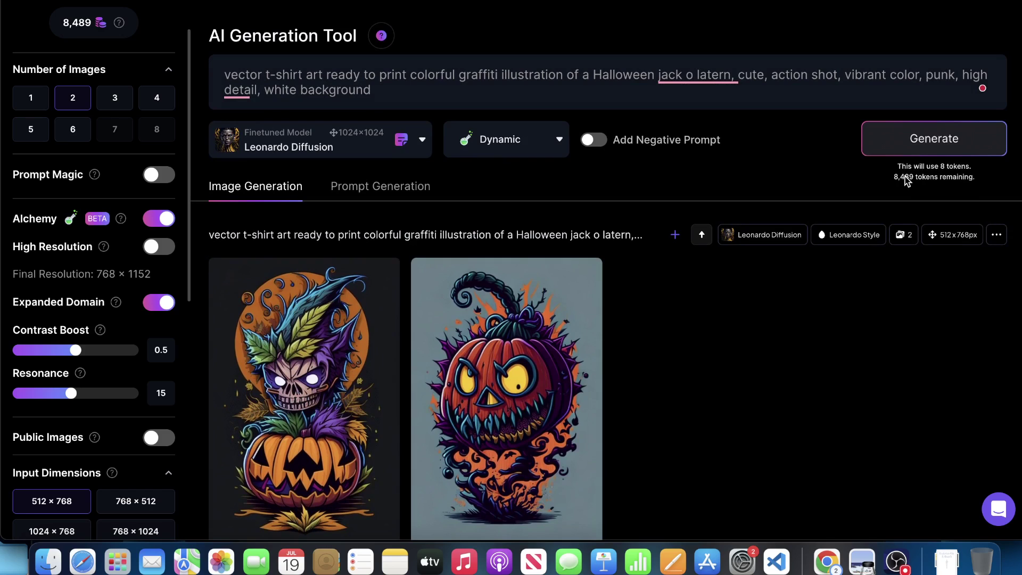
left_click(892, 151)
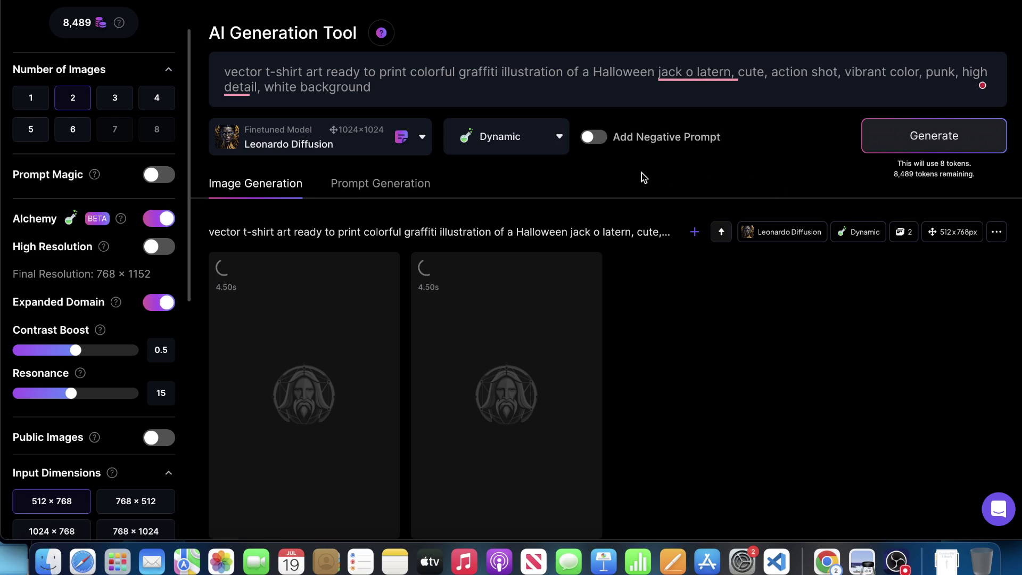
Scroll to the older Leonardo Style pumpkin batch and open its options menu.
scroll(736, 155, "down", 5)
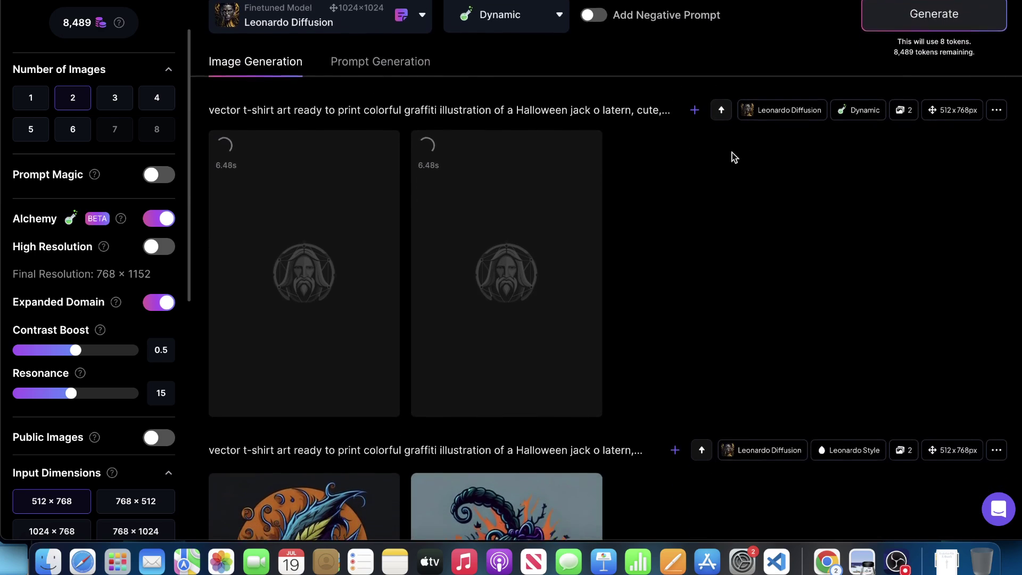
scroll(684, 153, "down", 3)
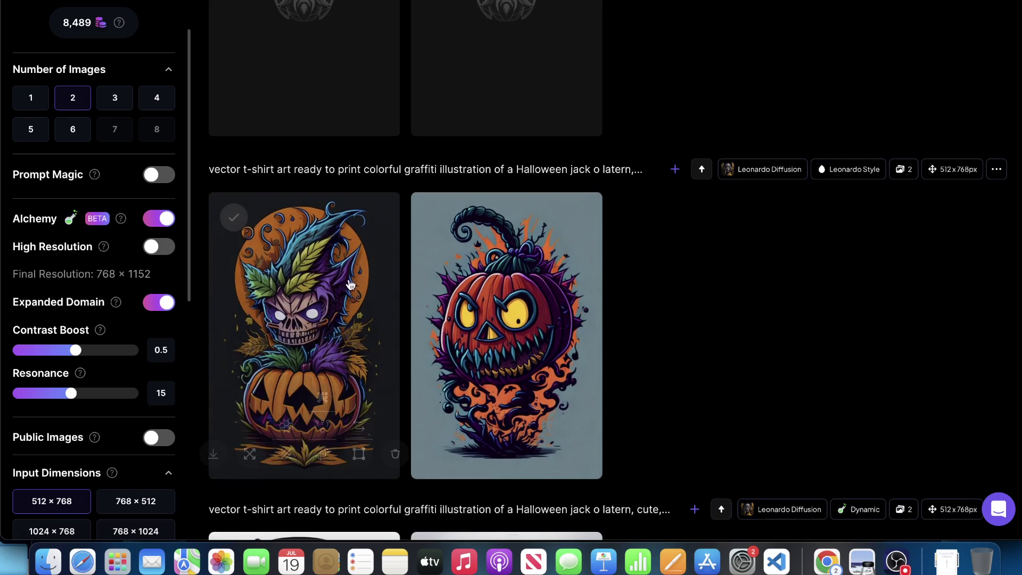
left_click(995, 170)
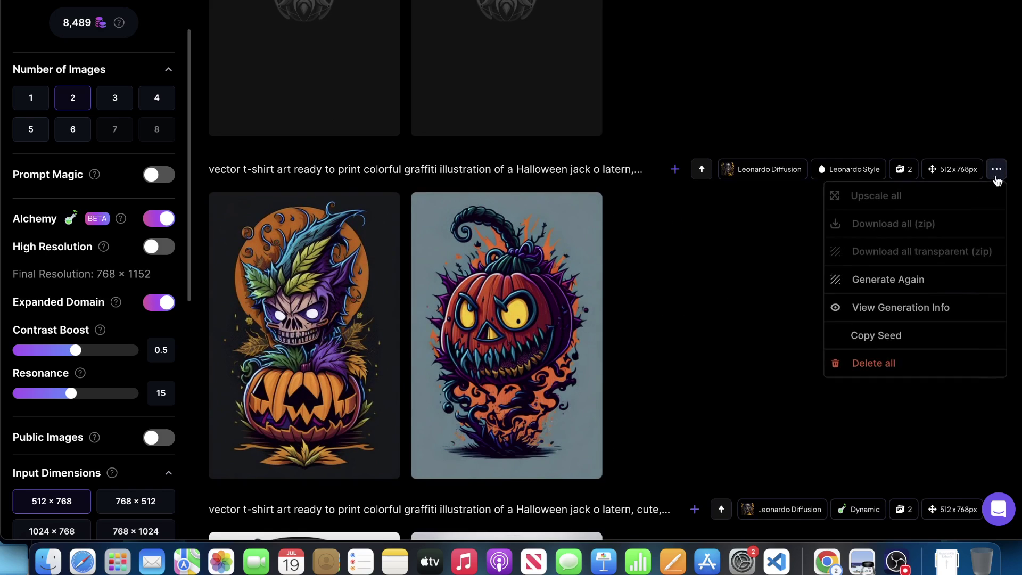
Delete the older Leonardo Style pumpkin batch, leaving the purple jack o lantern pair at the top.
left_click(879, 364)
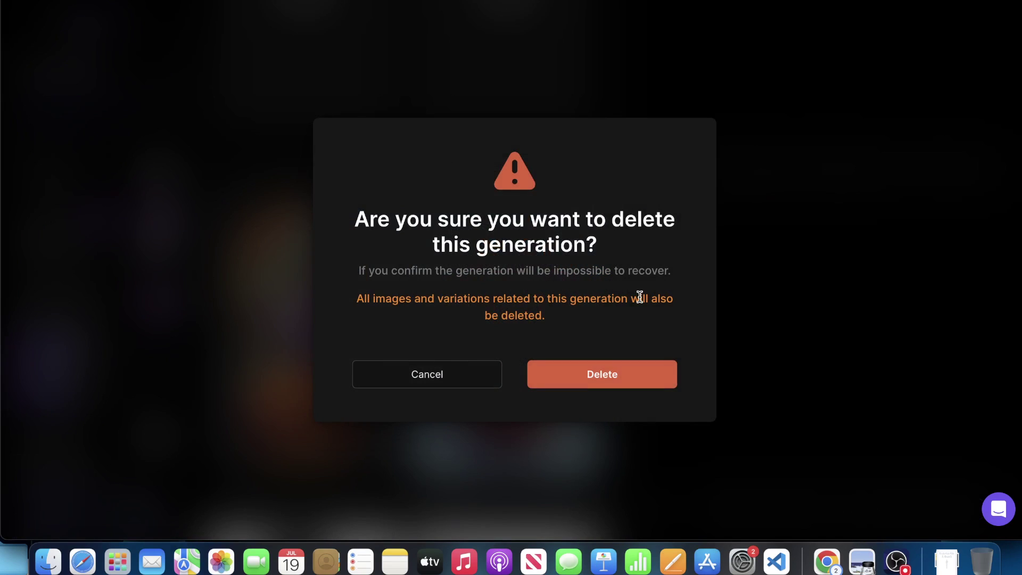
left_click(596, 367)
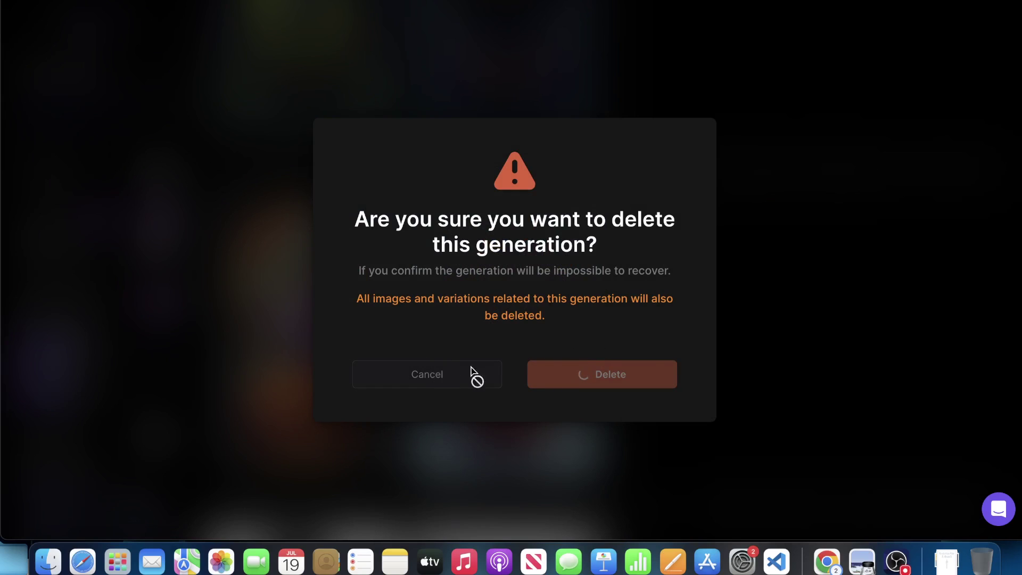
scroll(508, 116, "up", 3)
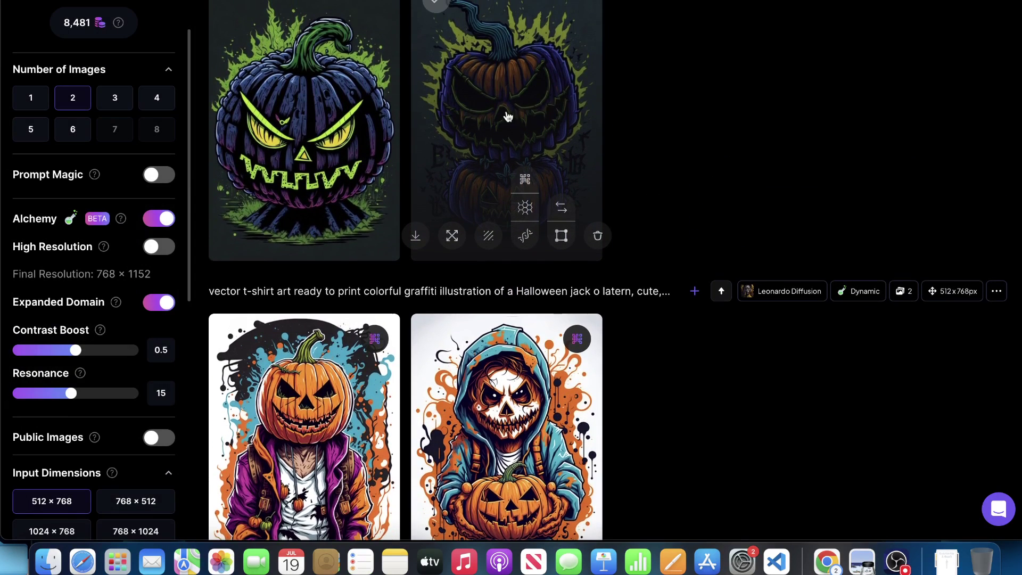
scroll(698, 142, "up", 2)
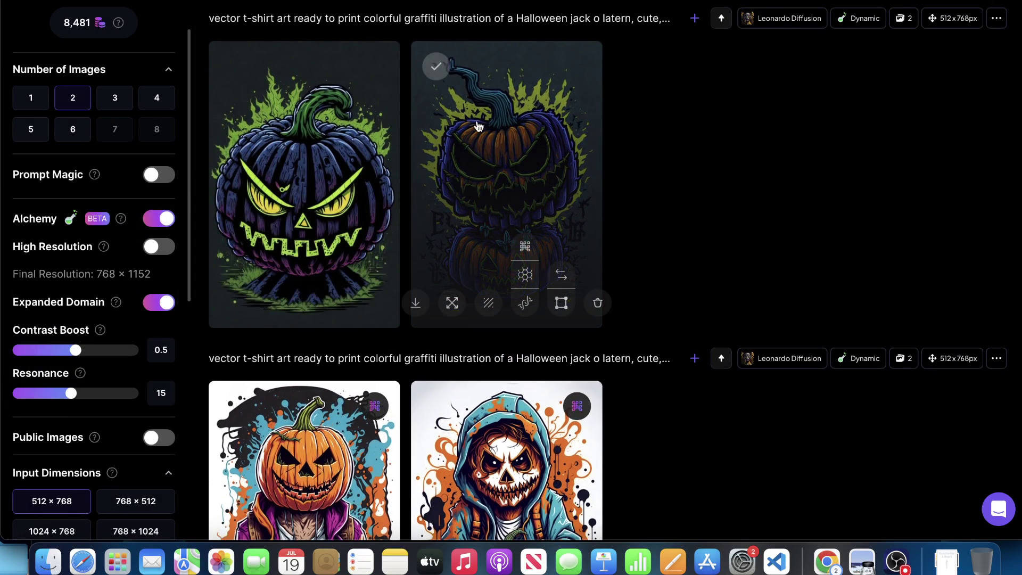
scroll(644, 176, "up", 3)
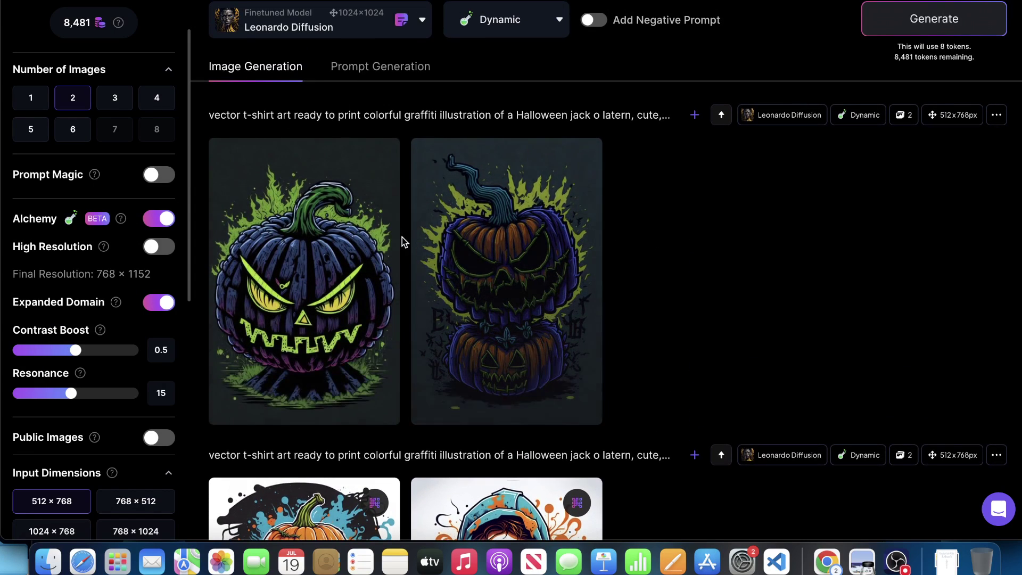
scroll(696, 237, "up", 4)
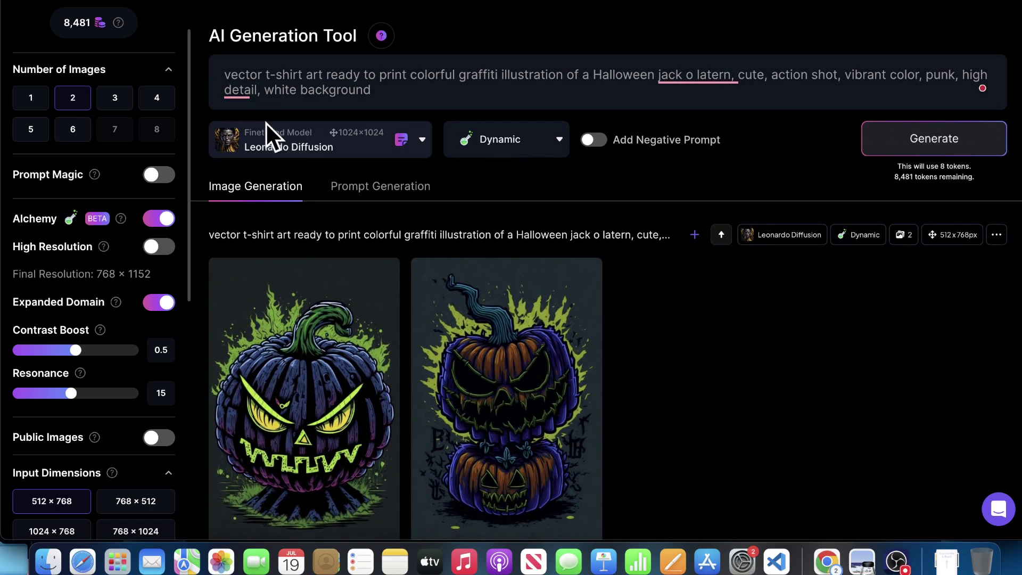
scroll(269, 133, "down", 3)
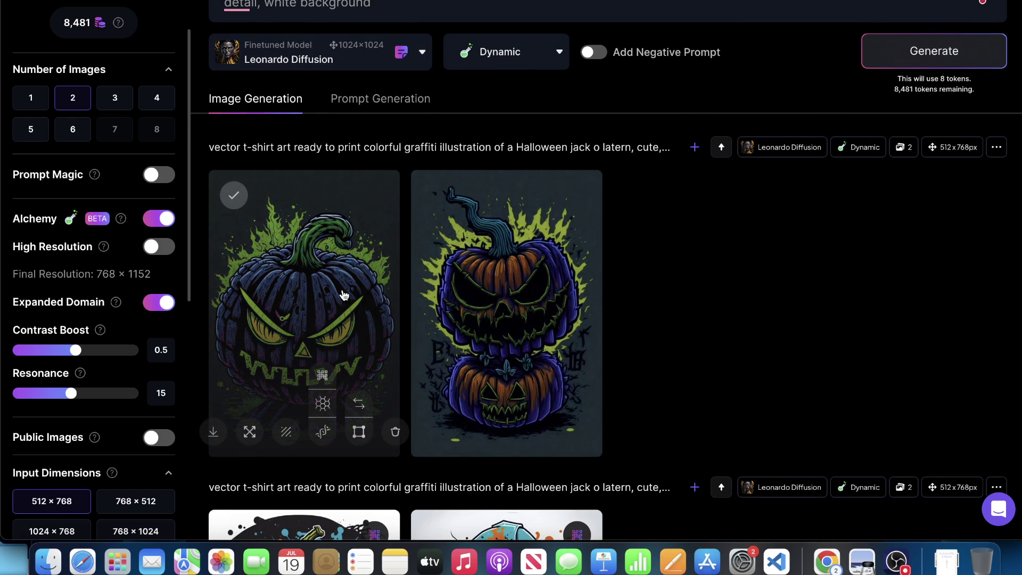
View the first purple jack o lantern design enlarged, then start a Creative Upscale of it.
left_click(343, 293)
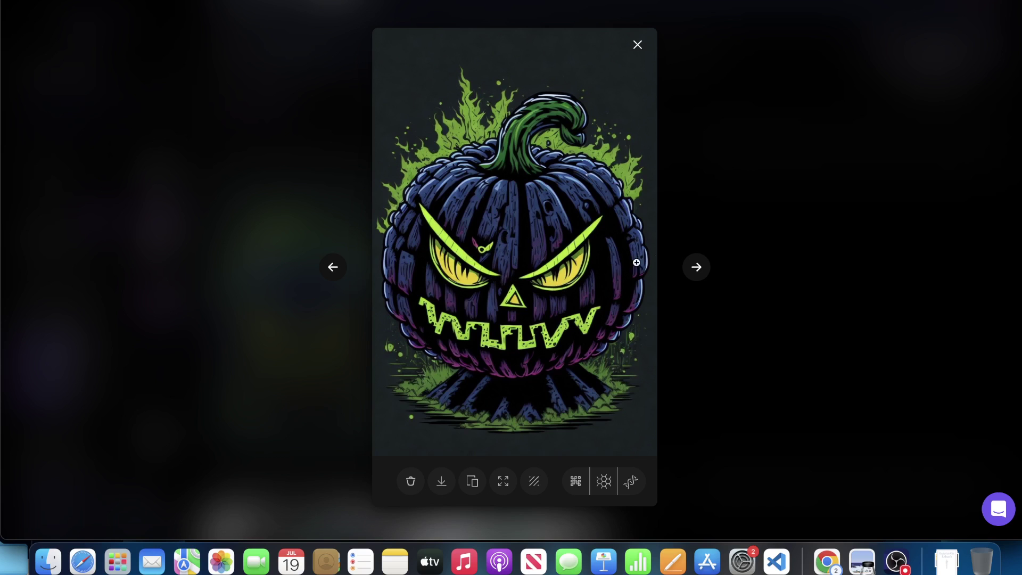
left_click(825, 226)
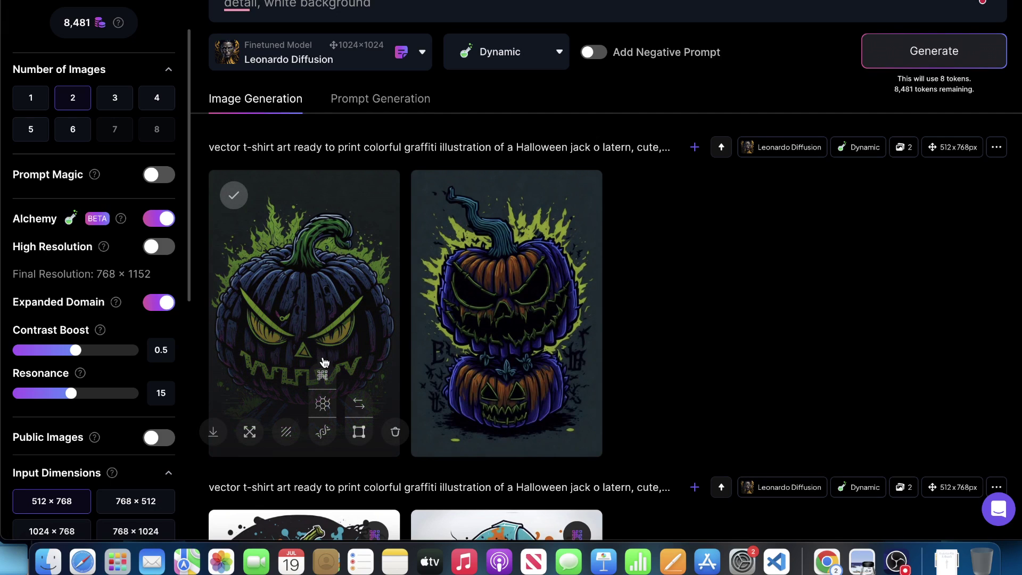
left_click(322, 376)
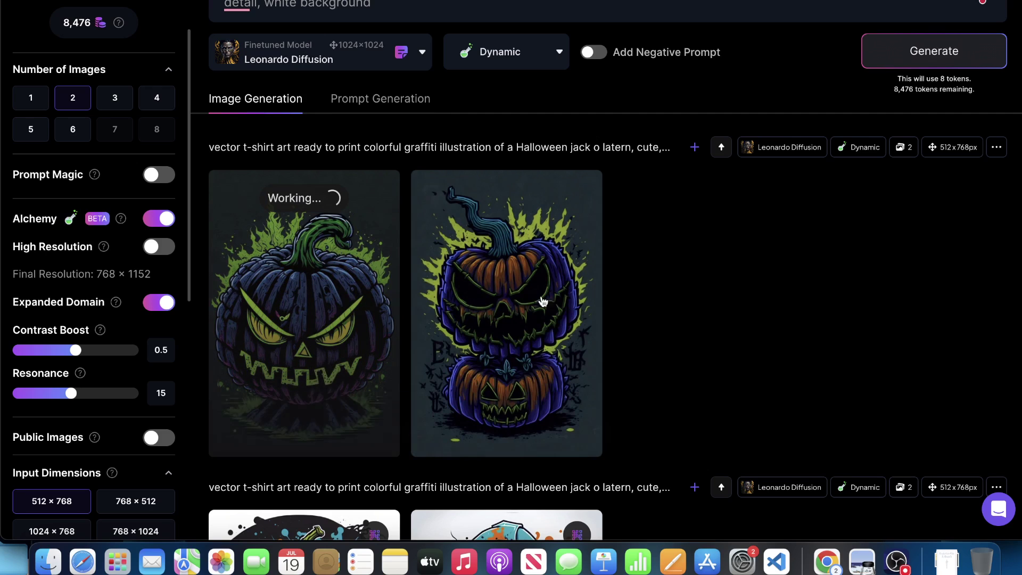
scroll(741, 282, "down", 6)
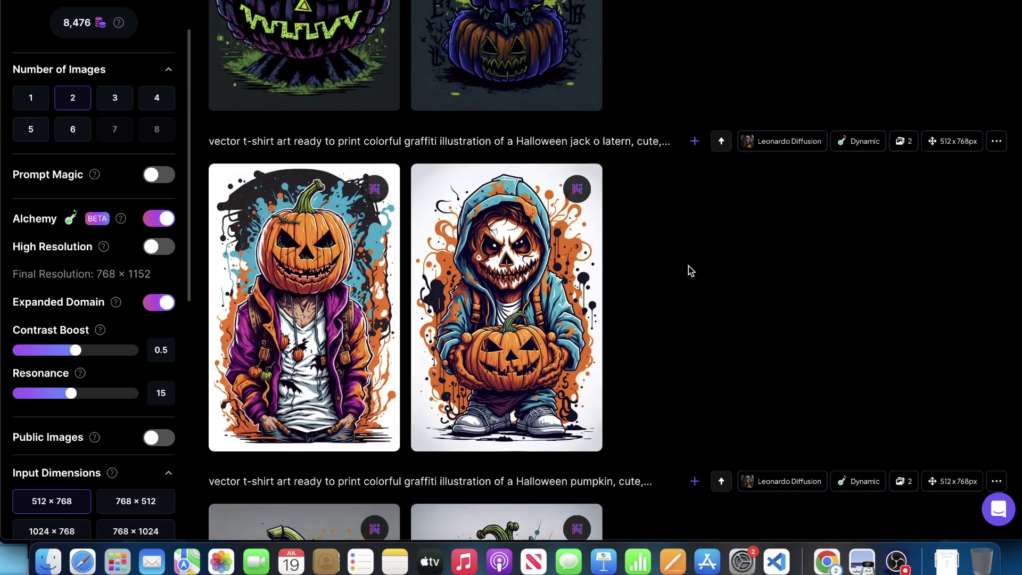
Turn on Prompt Magic V3 at strength 0.65 and generate a jack o lantern batch.
mouse_move(235, 247)
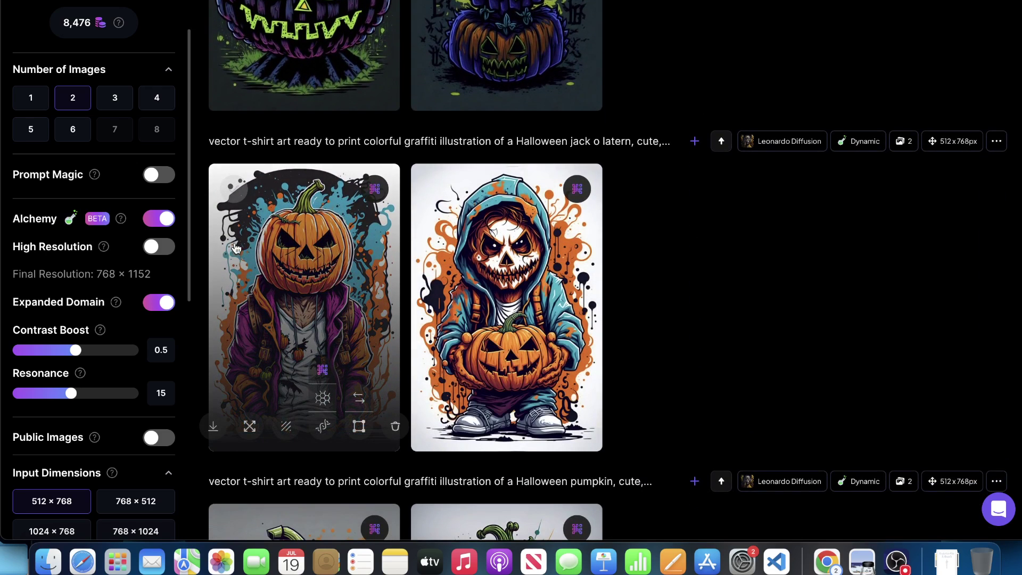
left_click(152, 175)
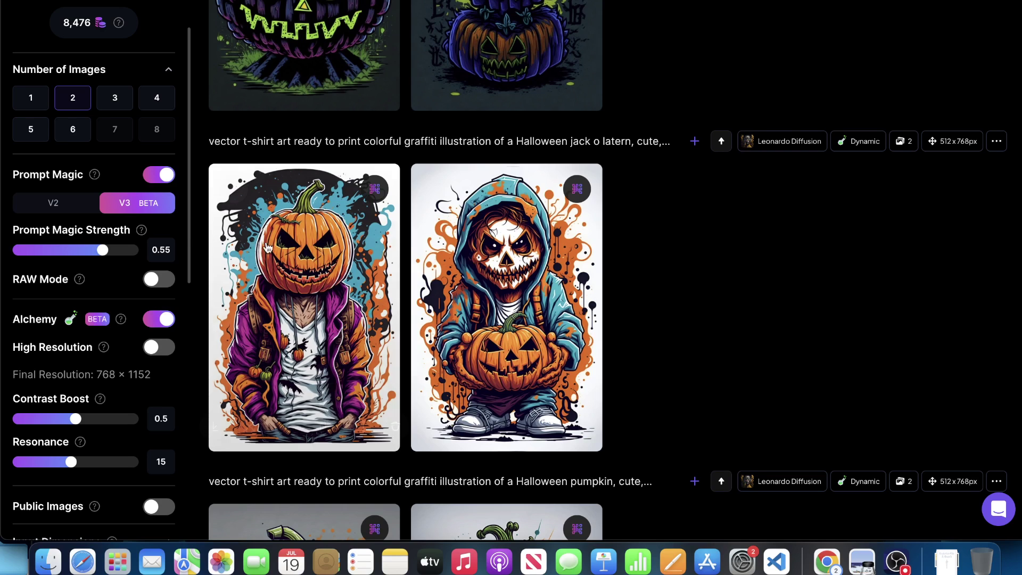
scroll(267, 247, "up", 8)
left_click_drag(105, 255, 201, 260)
left_click(869, 142)
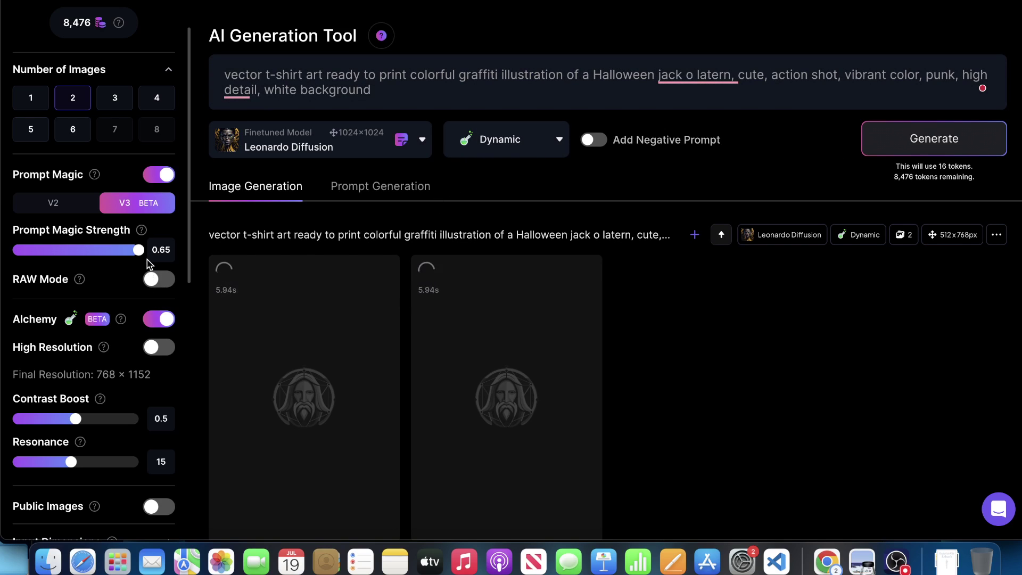
Generate another batch at Prompt Magic Strength 0.4, then set the strength to about 0.5.
left_click_drag(139, 252, 57, 254)
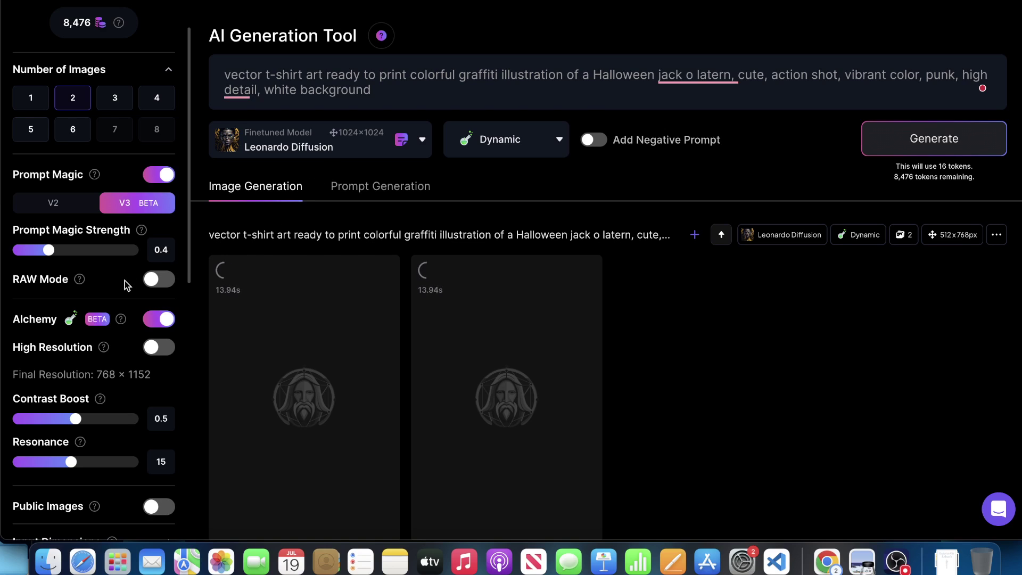
mouse_move(142, 232)
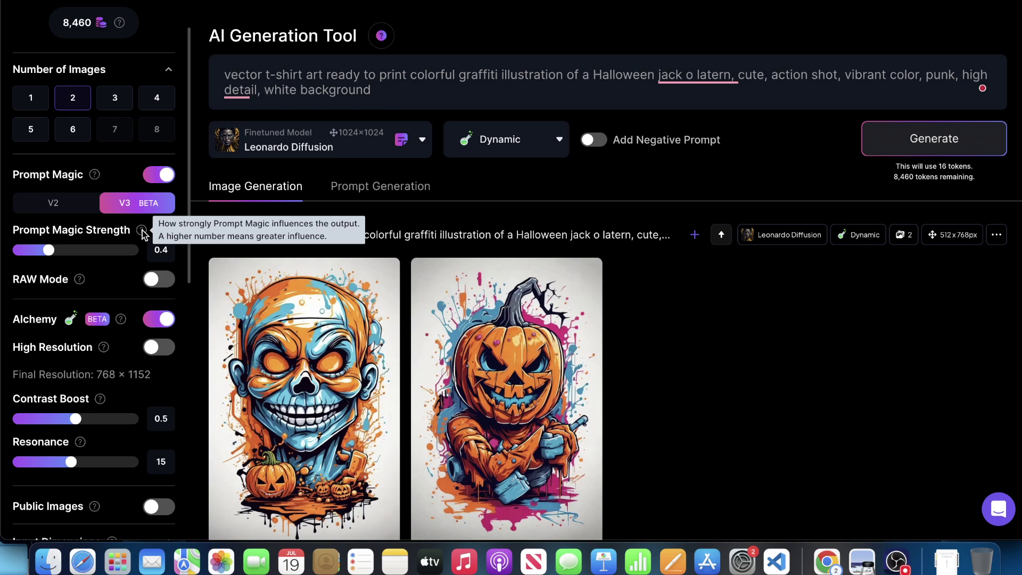
scroll(342, 243, "down", 3)
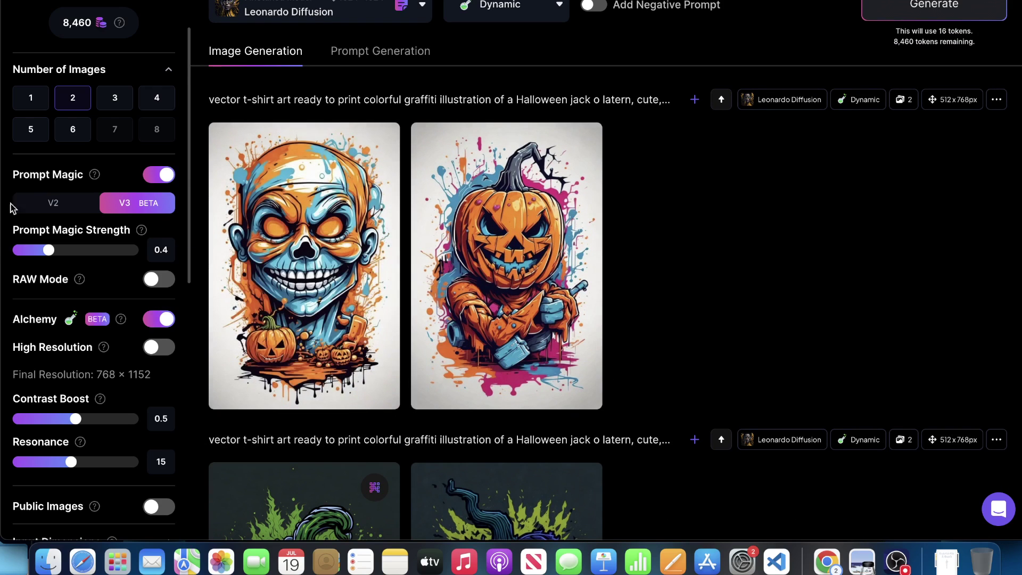
left_click(936, 12)
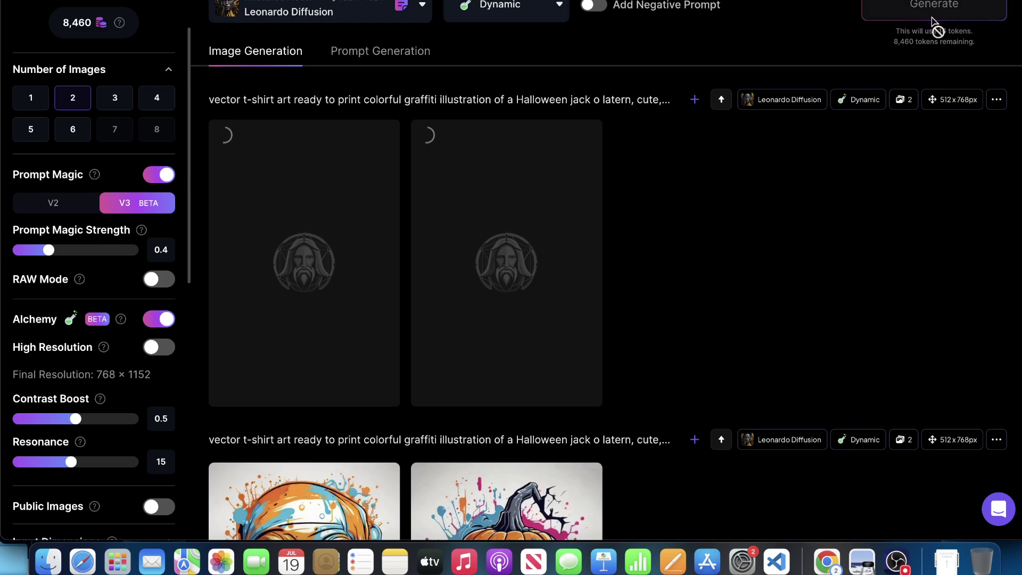
mouse_move(67, 250)
left_mouse_down()
mouse_move(103, 253)
mouse_move(85, 250)
left_mouse_up()
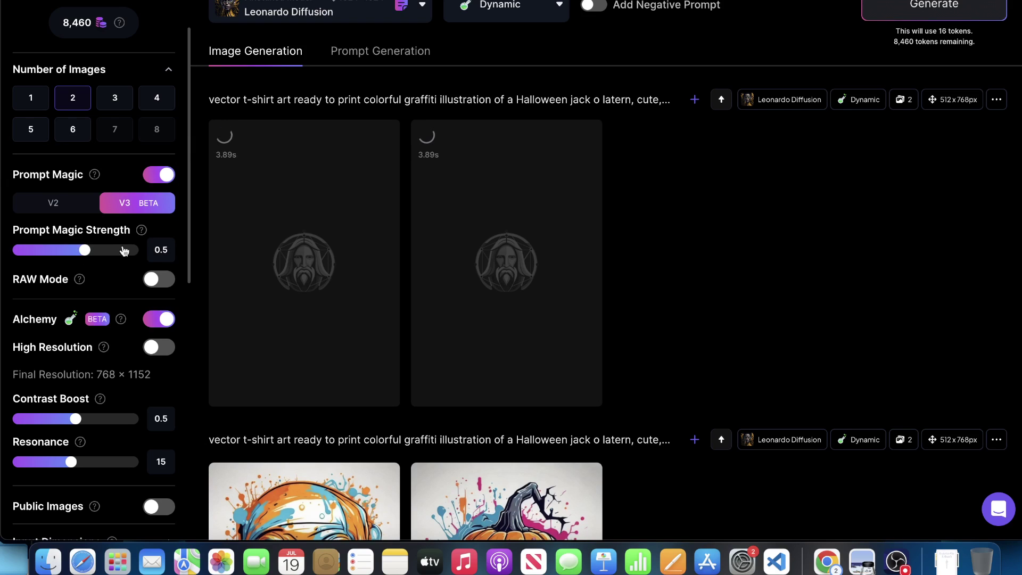
scroll(652, 135, "down", 5)
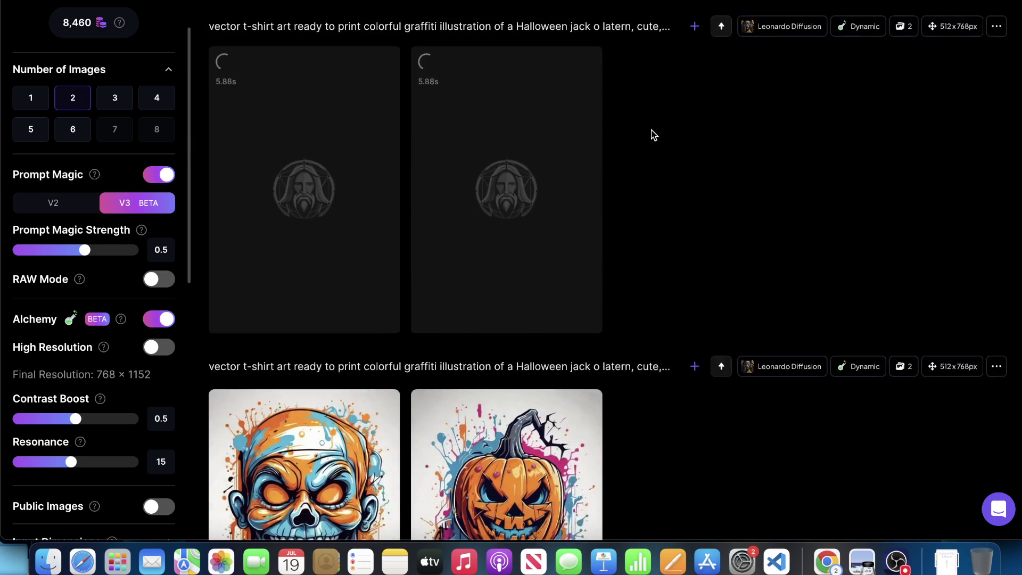
scroll(531, 318, "up", 10)
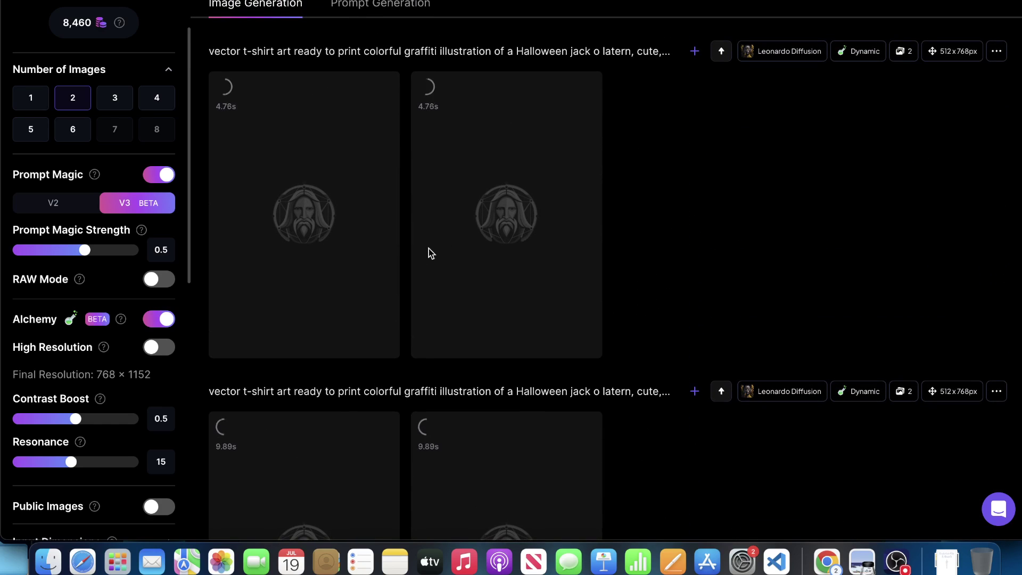
Scroll through both finished Prompt Magic batches, topped by the graffiti pumpkin and skull pair.
scroll(428, 254, "down", 3)
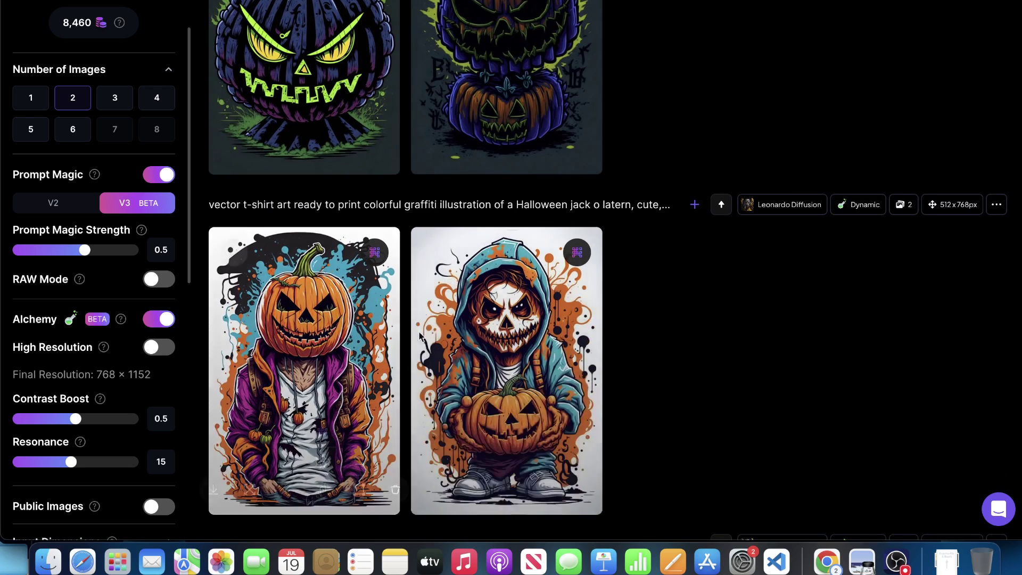
scroll(407, 310, "up", 7)
scroll(359, 314, "up", 5)
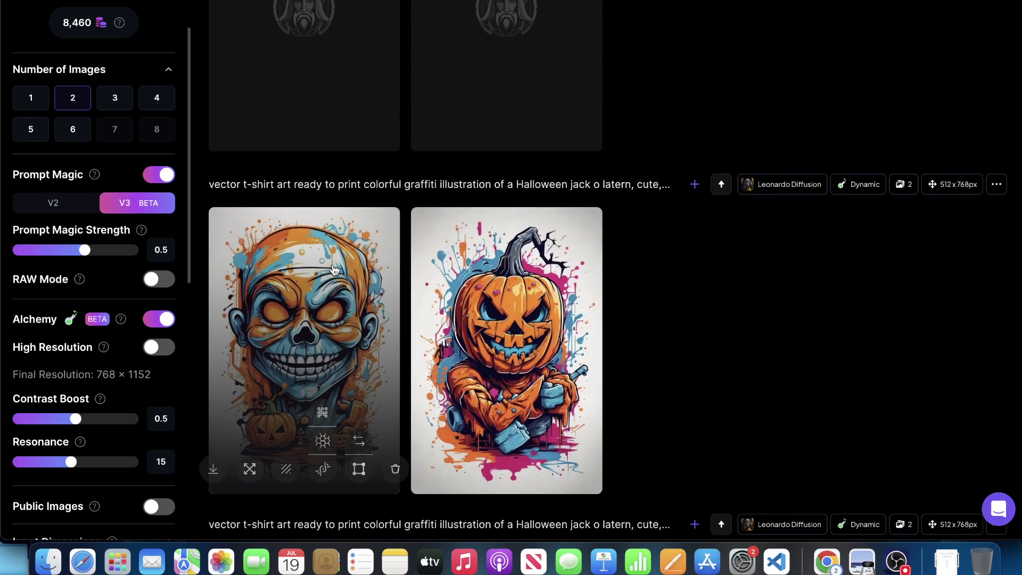
scroll(313, 265, "down", 1)
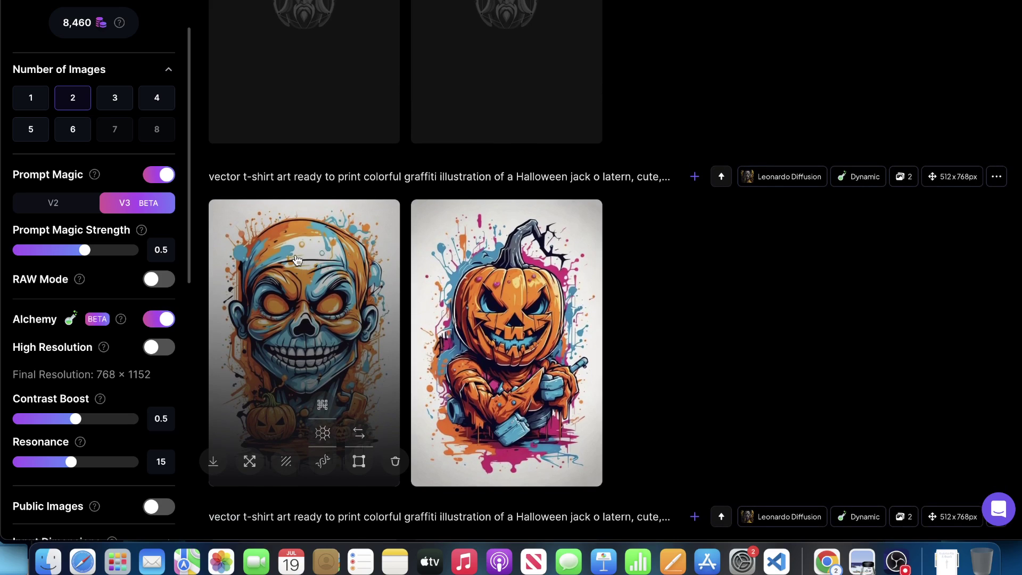
scroll(79, 330, "down", 2)
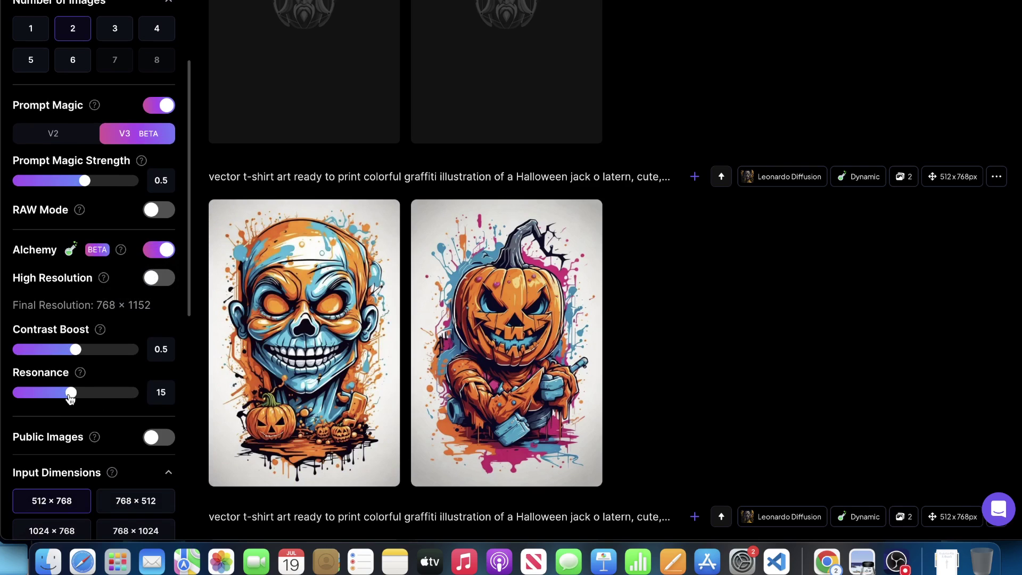
scroll(458, 383, "up", 3)
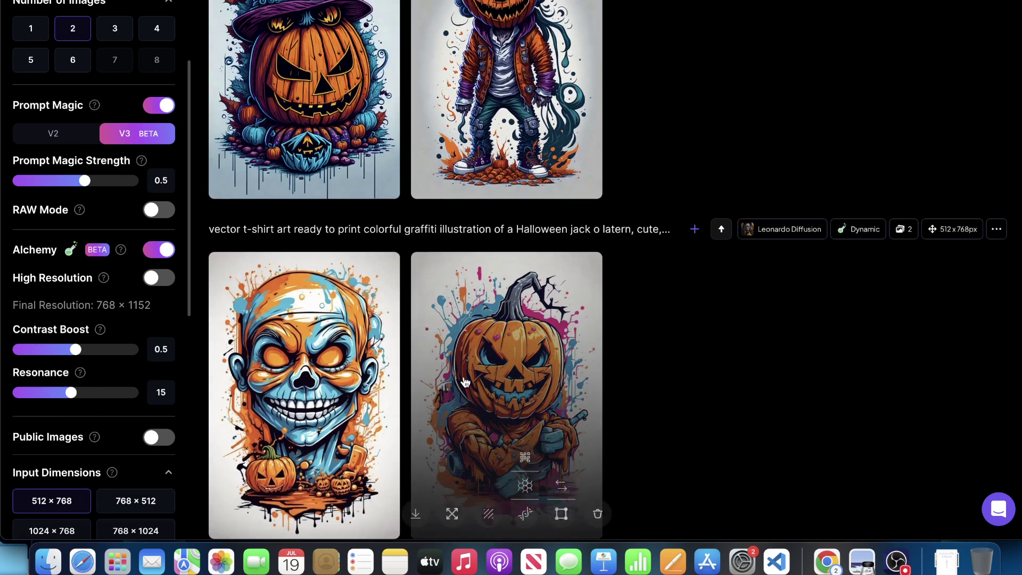
scroll(449, 379, "up", 2)
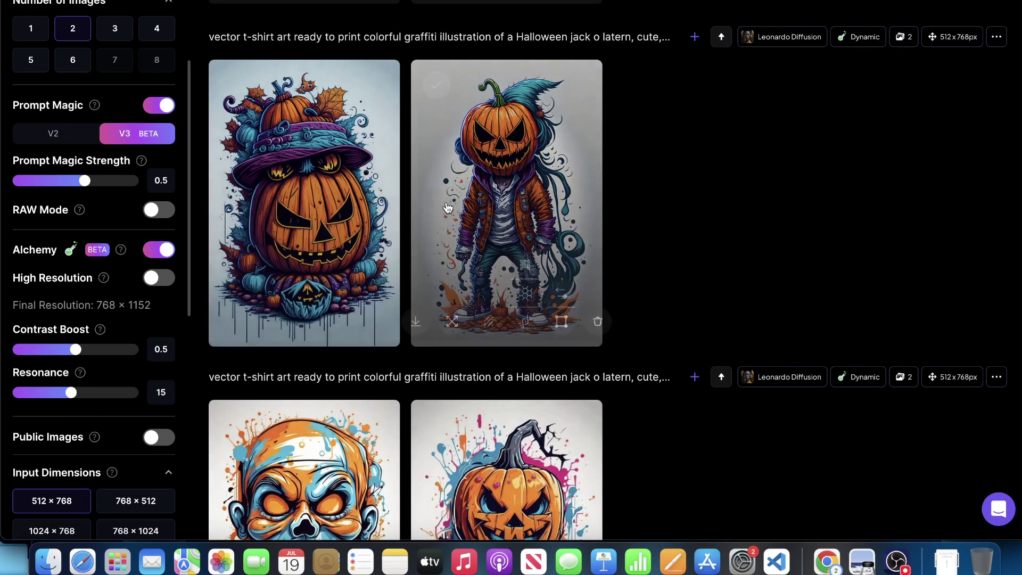
scroll(532, 213, "up", 5)
scroll(798, 228, "down", 5)
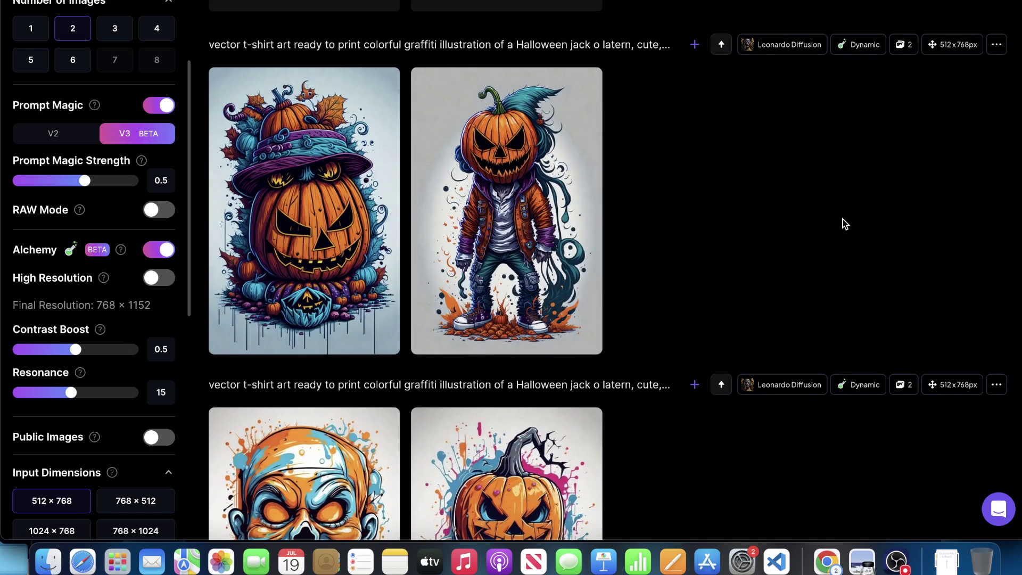
scroll(844, 221, "down", 10)
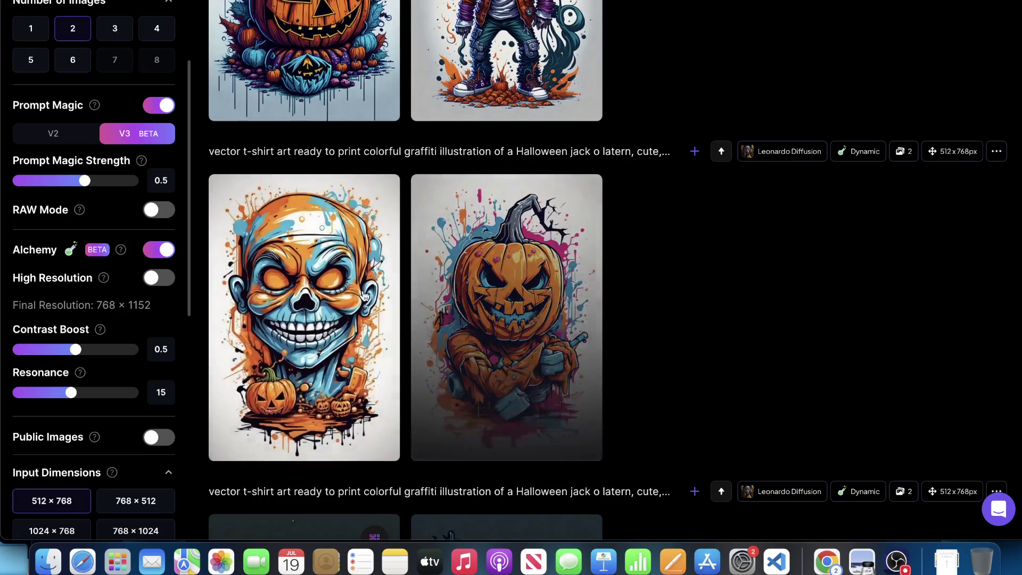
scroll(506, 399, "up", 6)
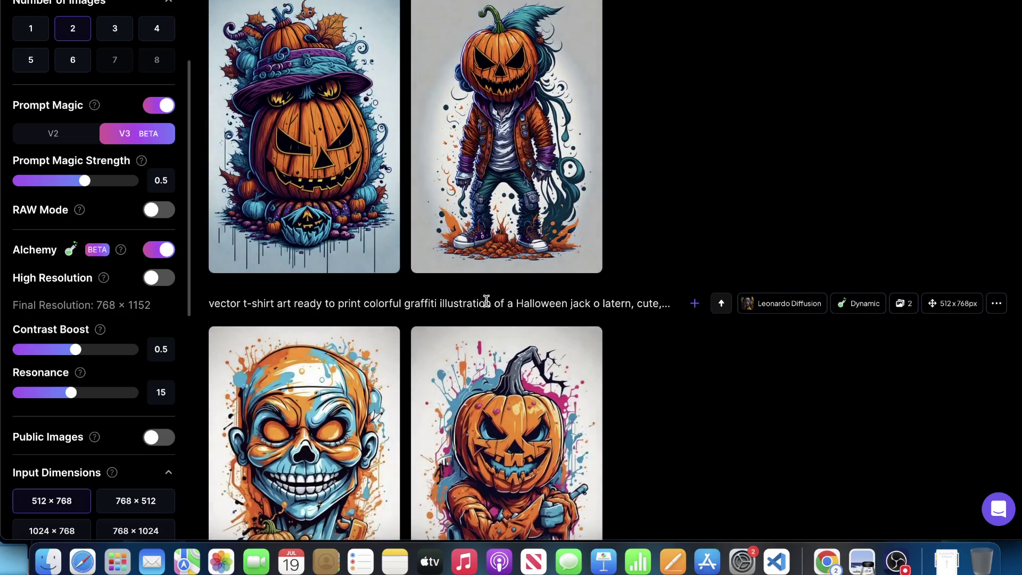
scroll(487, 301, "down", 3)
scroll(490, 305, "up", 2)
scroll(482, 298, "down", 3)
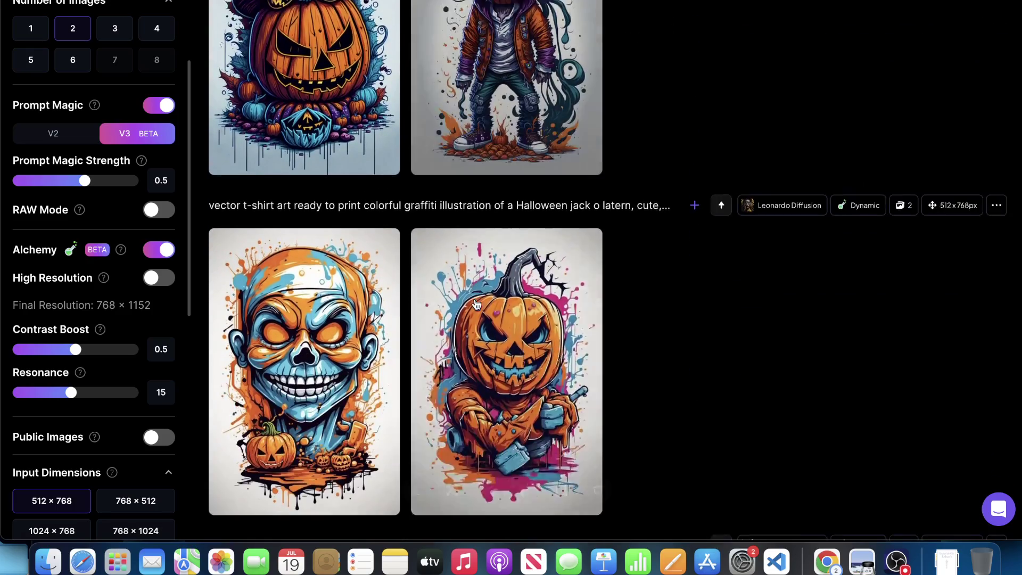
scroll(473, 300, "up", 5)
scroll(468, 301, "down", 2)
scroll(467, 298, "down", 3)
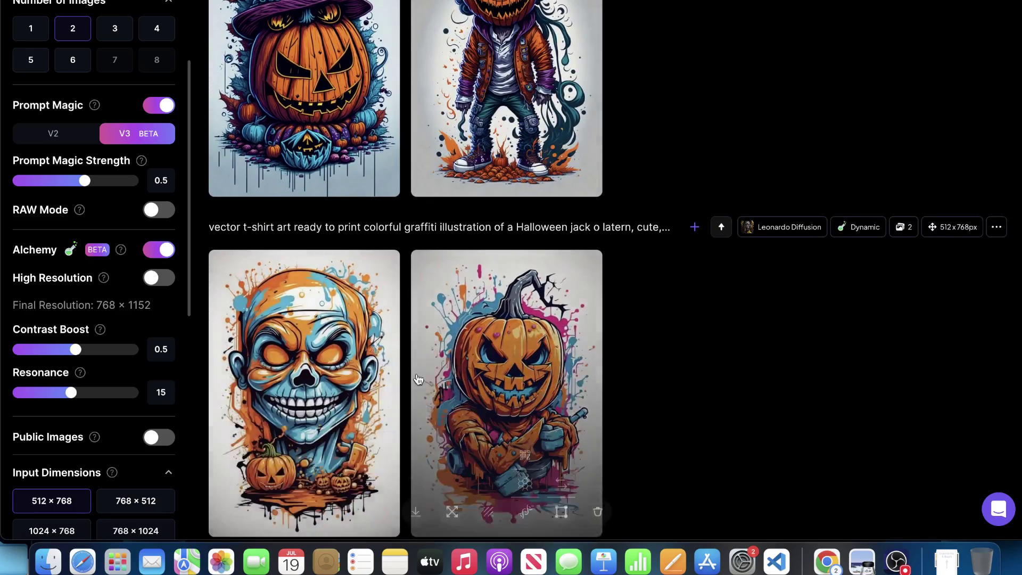
scroll(335, 399, "up", 15)
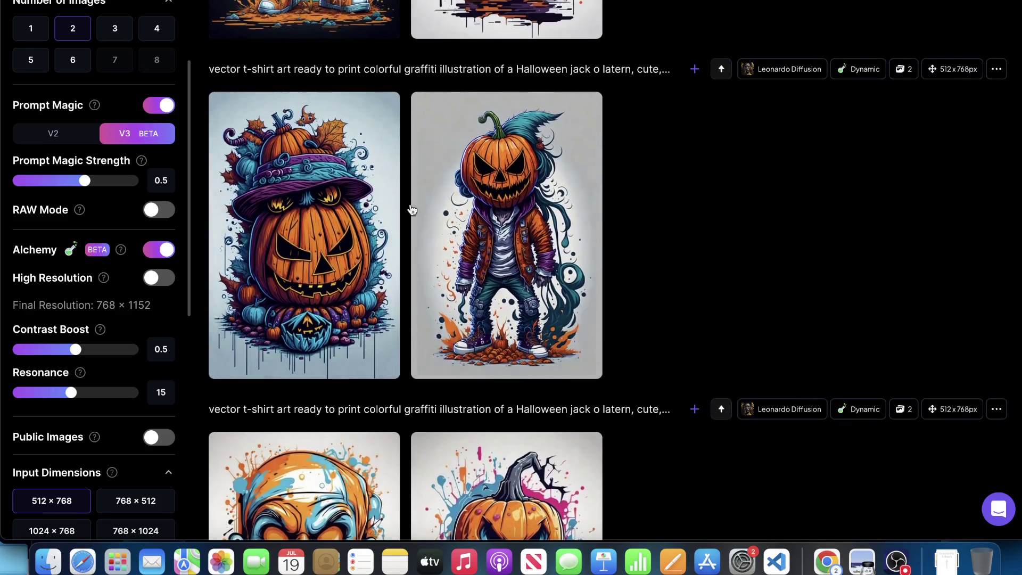
scroll(703, 304, "up", 3)
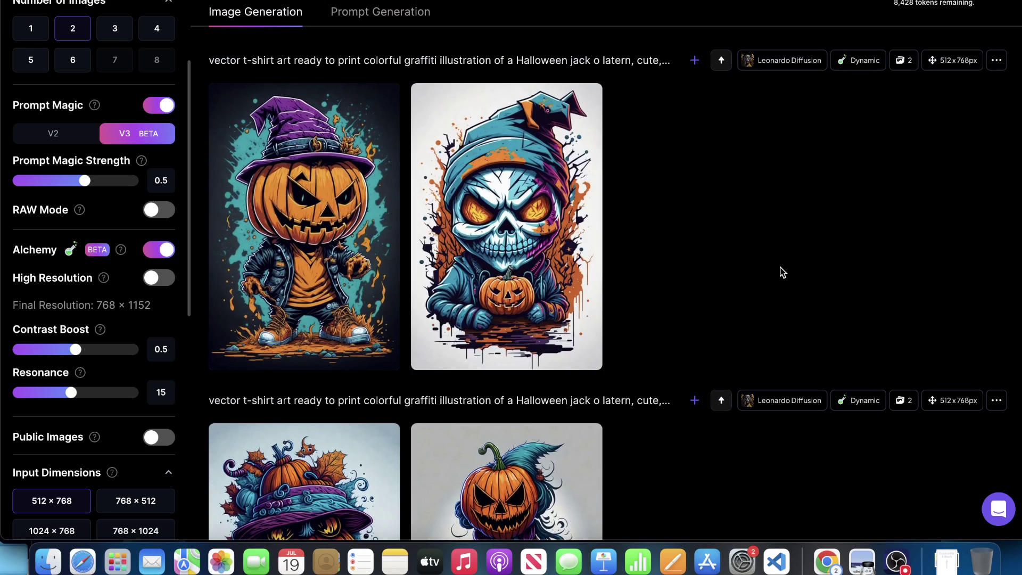
scroll(771, 271, "down", 2)
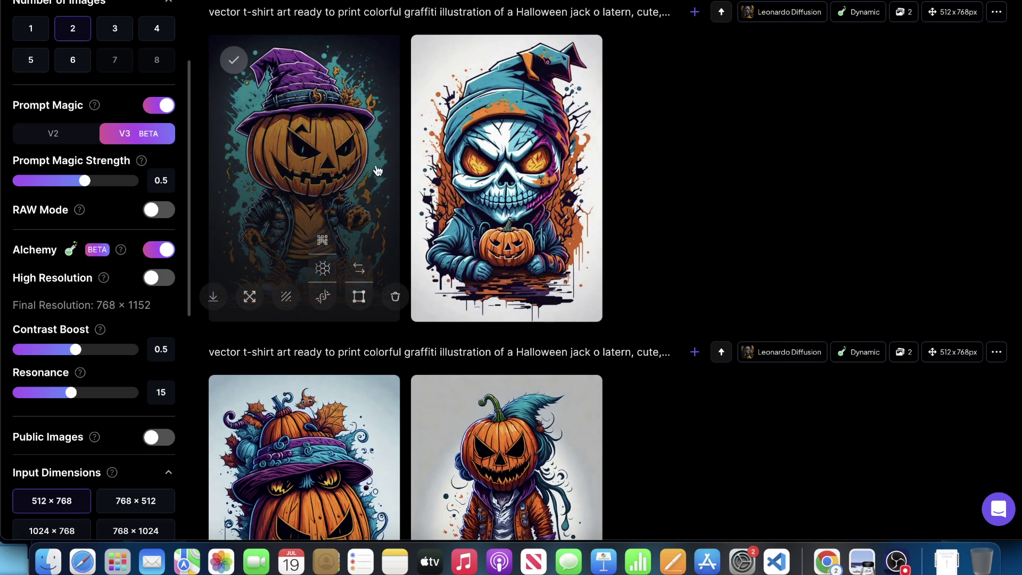
scroll(372, 171, "down", 5)
mouse_move(567, 337)
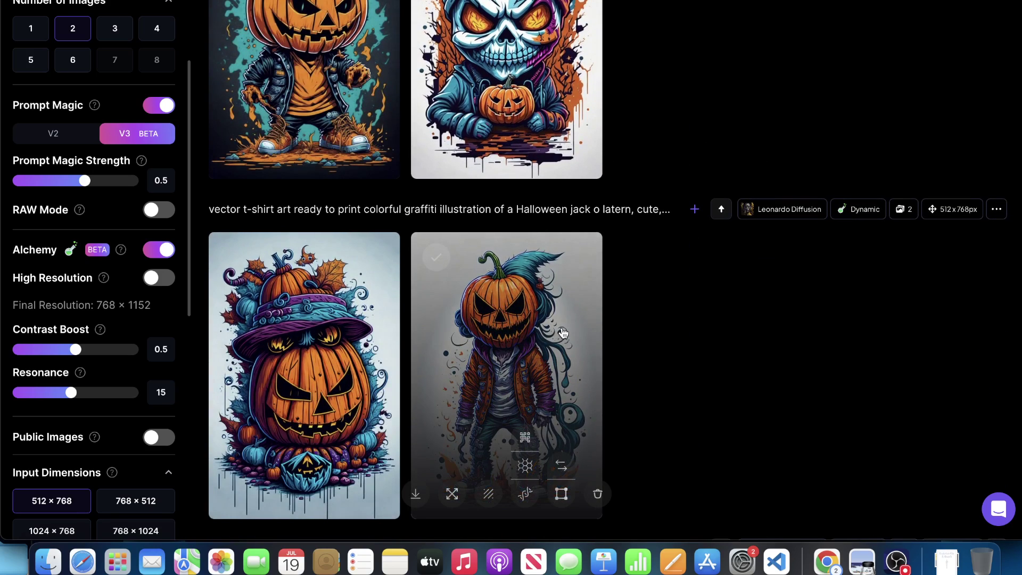
scroll(563, 333, "up", 2)
scroll(532, 292, "down", 2)
scroll(511, 223, "up", 4)
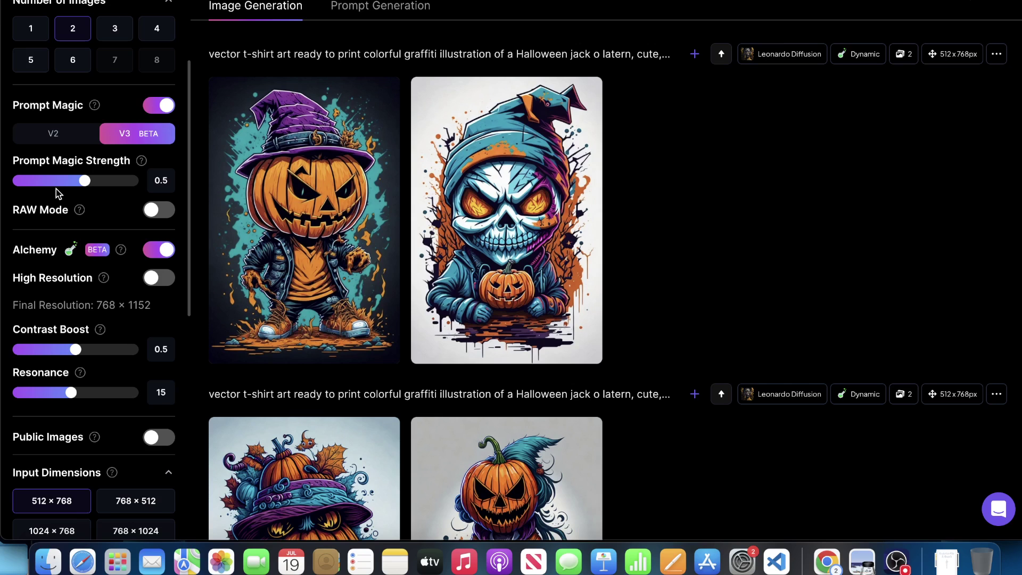
scroll(56, 189, "up", 3)
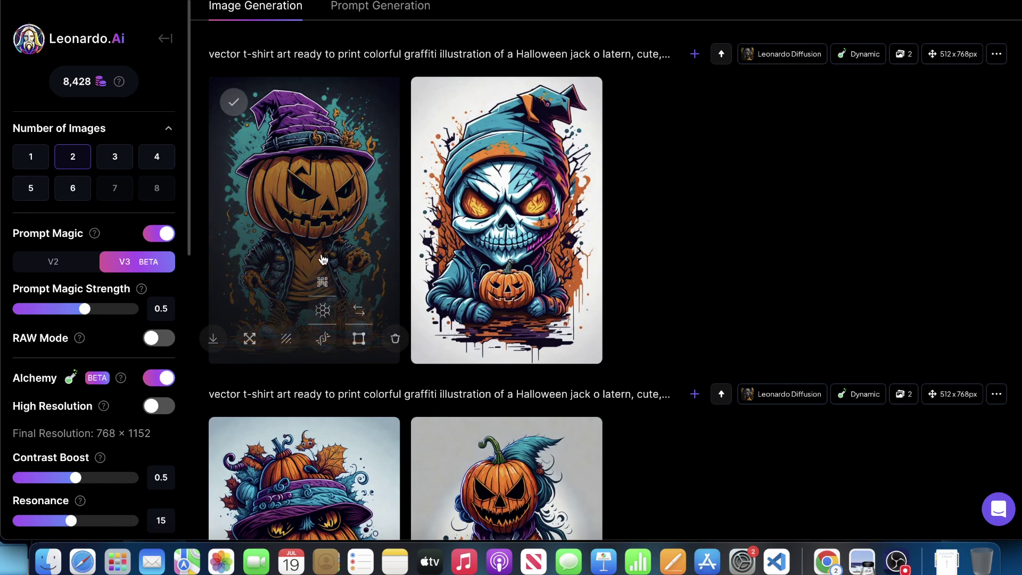
scroll(317, 268, "up", 4)
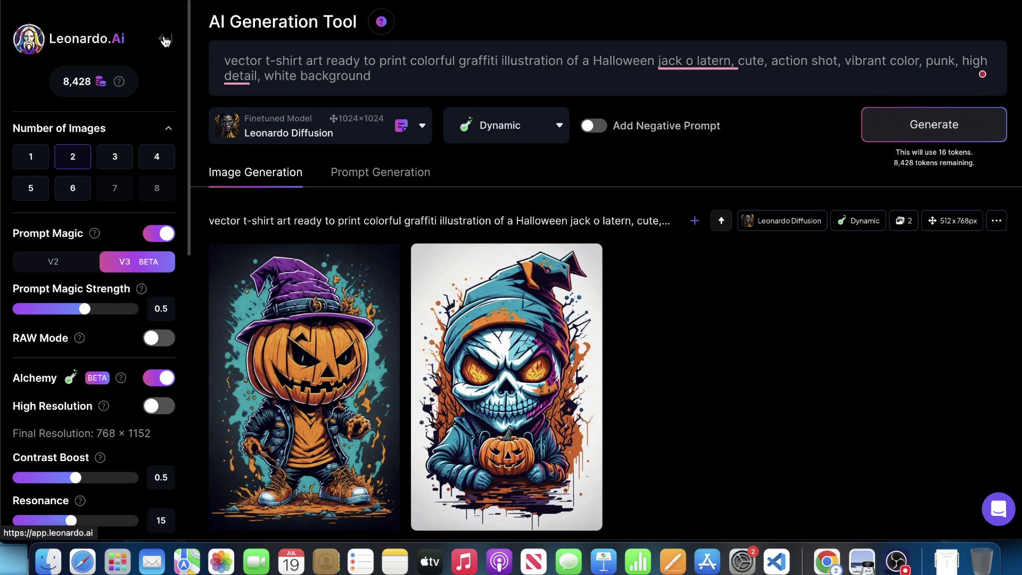
Go to the Personal Feed and filter it to Upscaled images only.
left_click(165, 40)
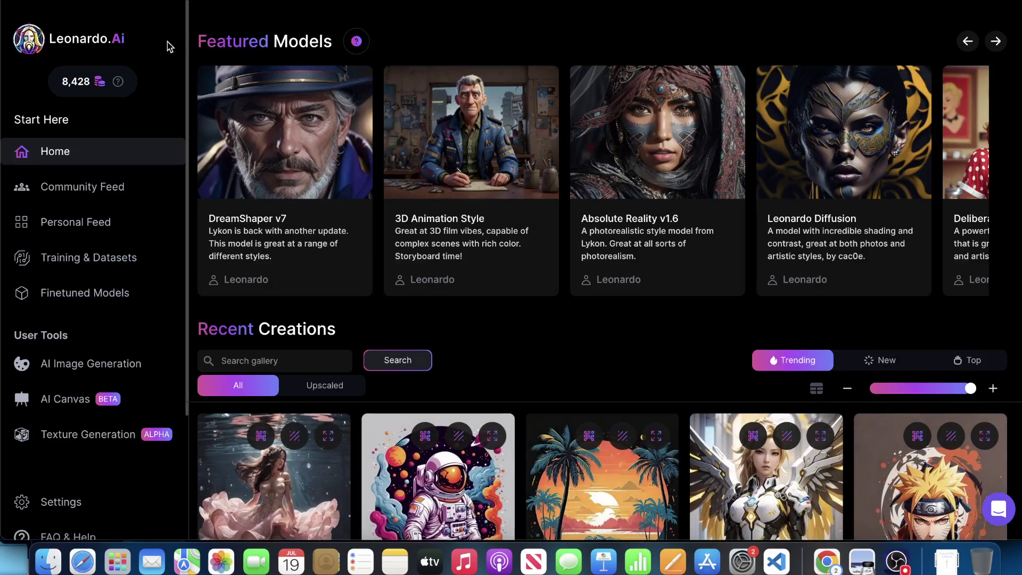
scroll(287, 101, "down", 5)
scroll(288, 101, "down", 2)
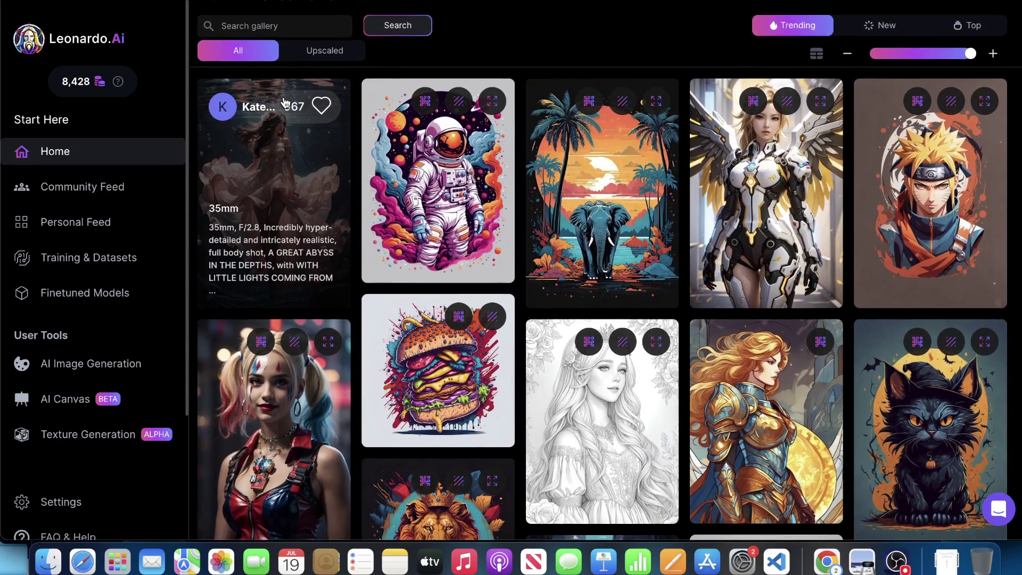
left_click(84, 222)
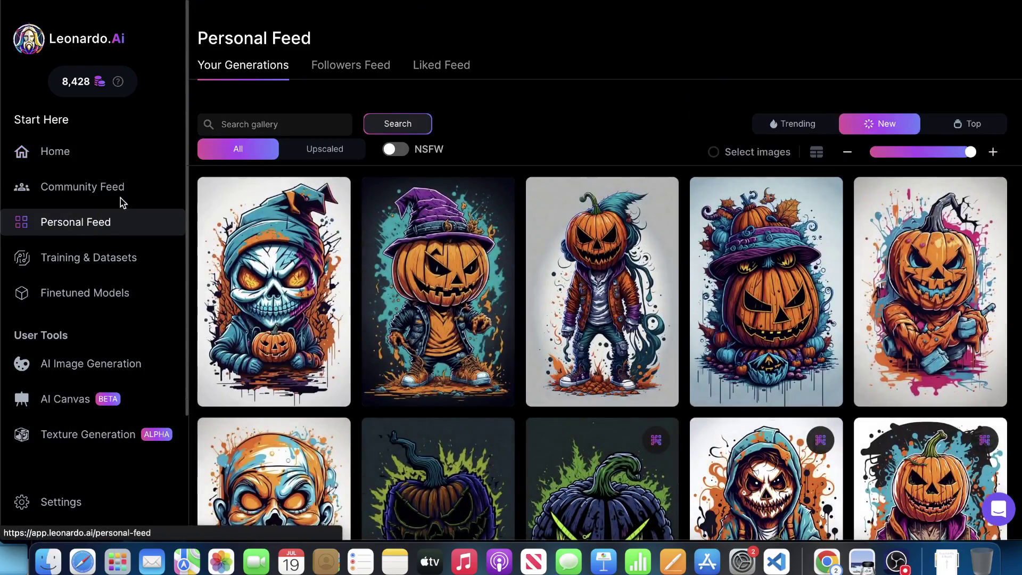
left_click(341, 150)
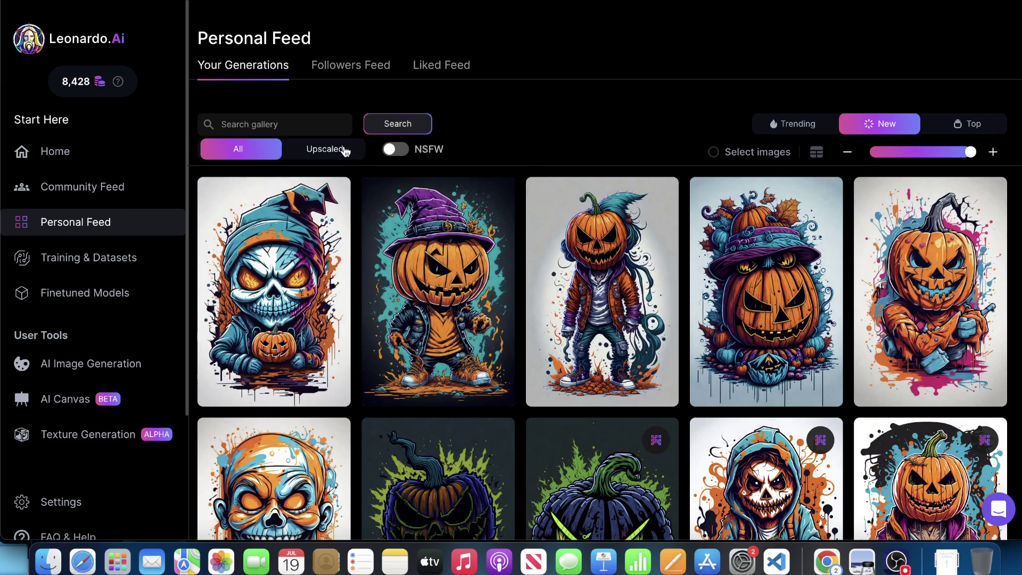
Search the gallery for 'greek' and scroll through the Starry Night warrior results.
left_click(267, 126)
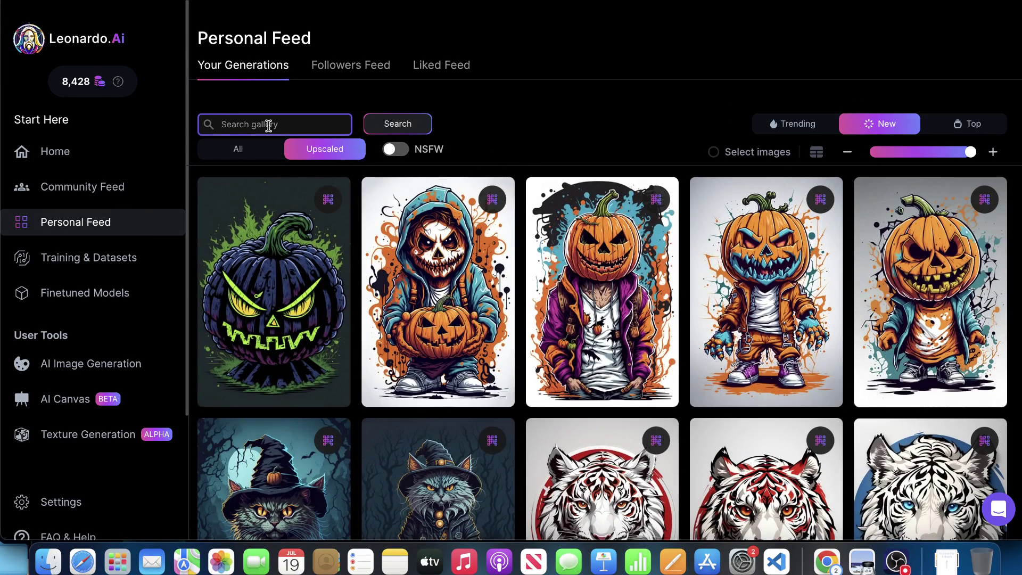
type("greek")
key("Return")
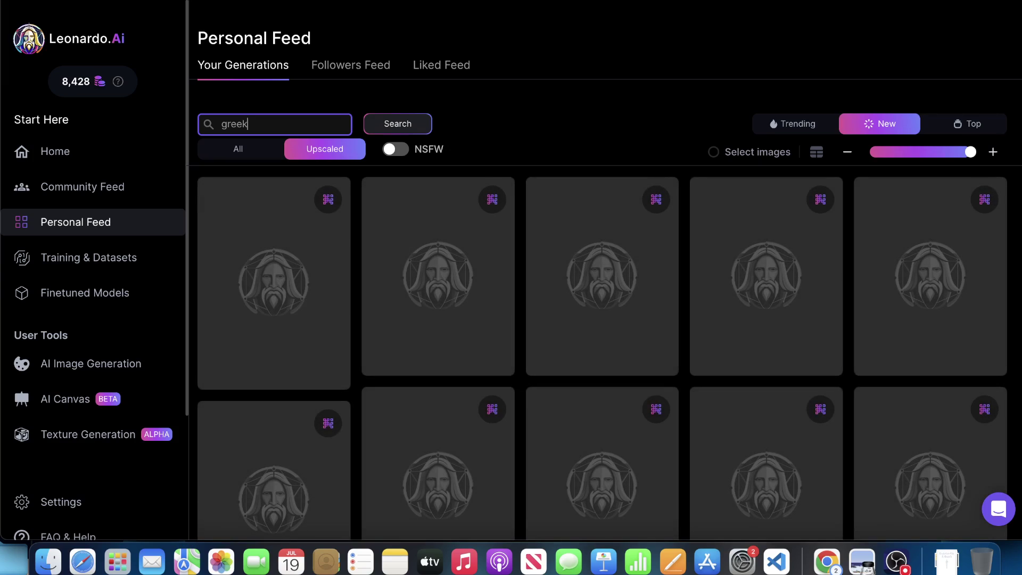
scroll(898, 236, "down", 1)
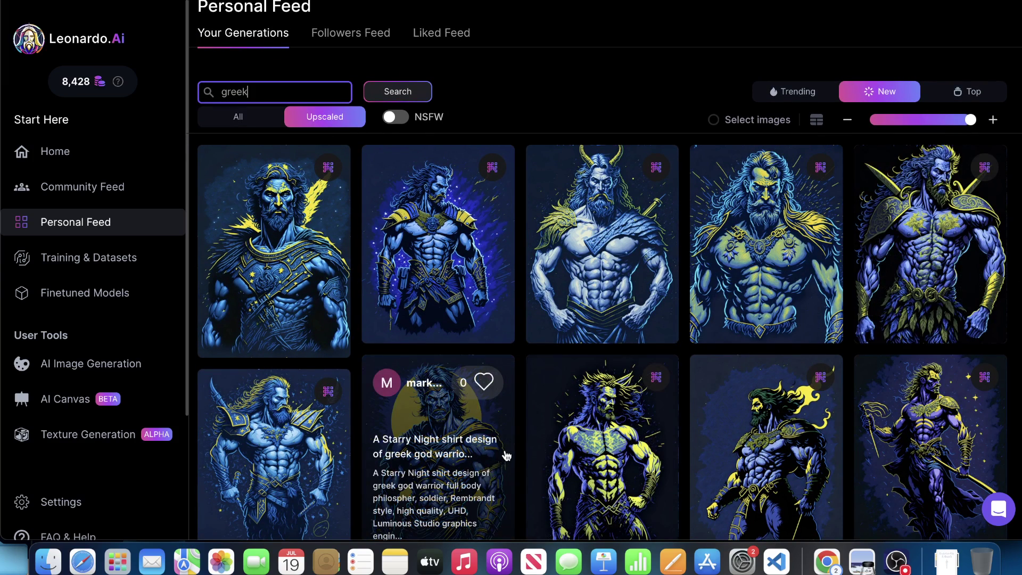
scroll(505, 452, "down", 5)
scroll(505, 451, "down", 10)
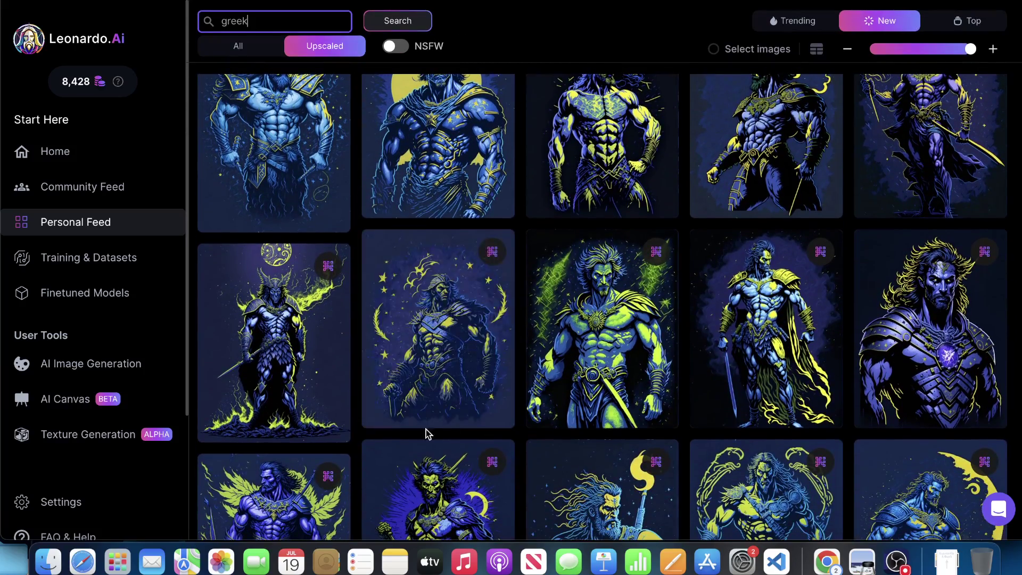
scroll(357, 428, "down", 3)
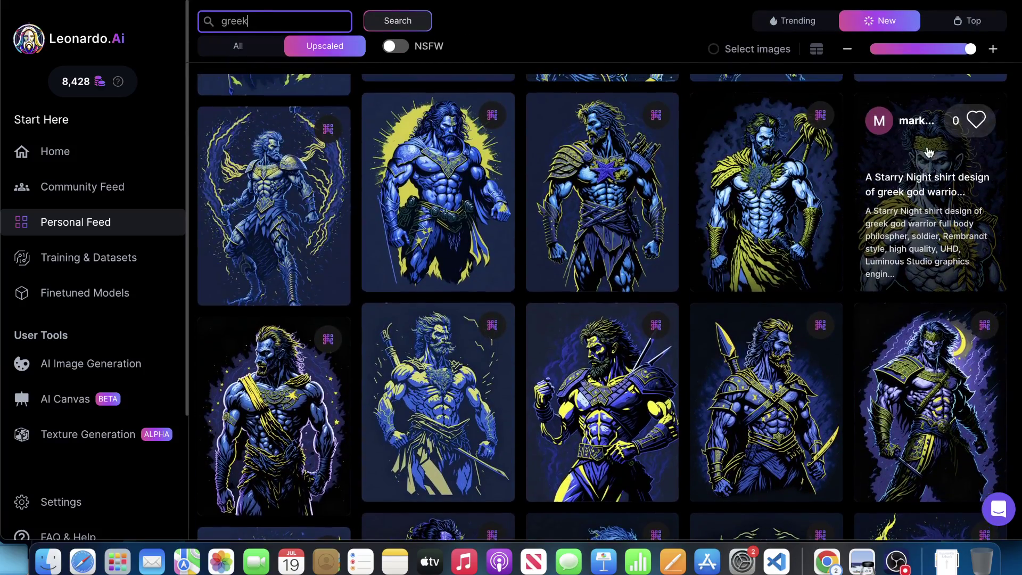
Copy the Starry Night greek god warrior prompt and remix it into the AI Generation Tool.
left_click(929, 153)
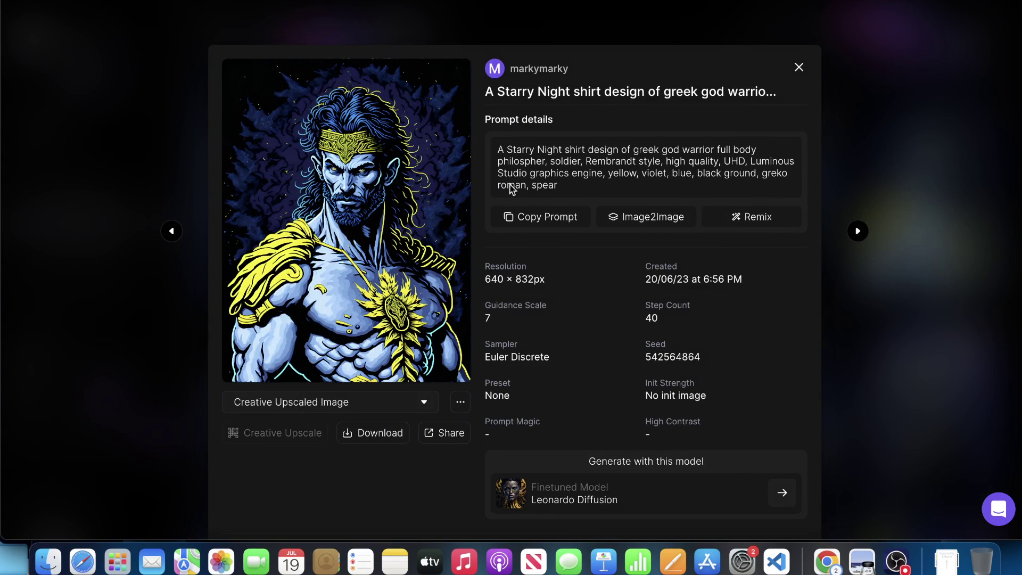
left_click(542, 217)
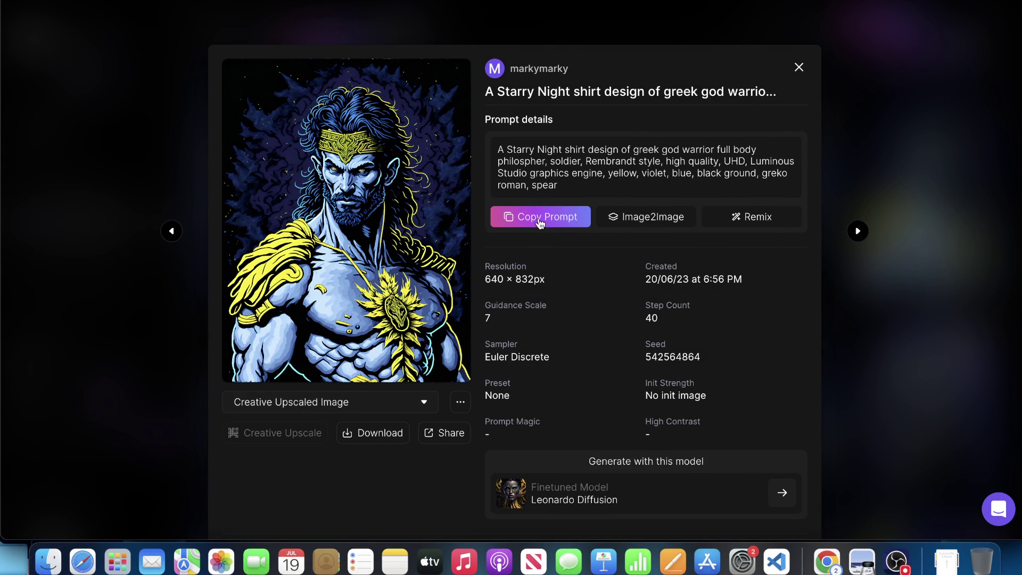
left_click(729, 219)
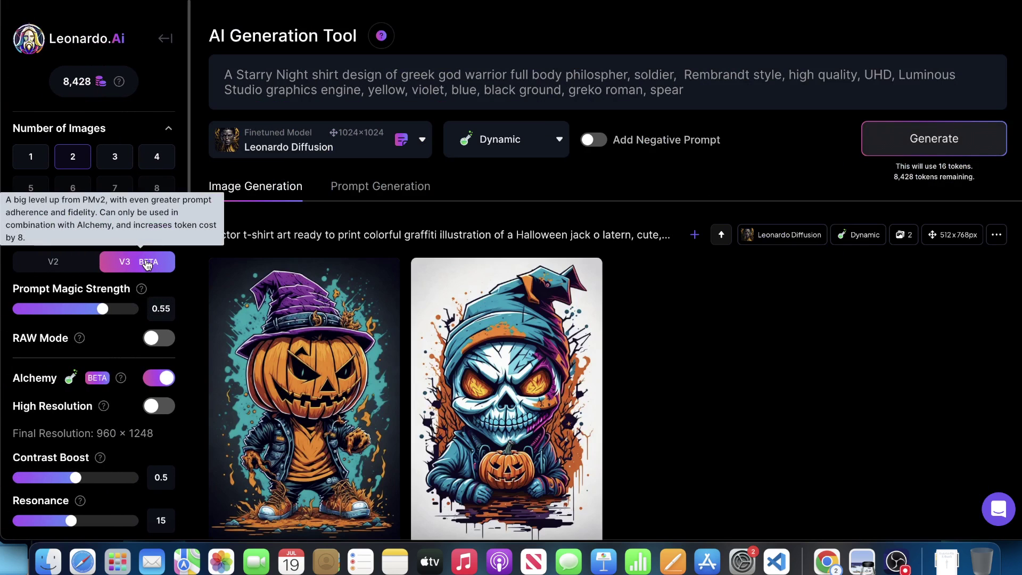
scroll(145, 265, "down", 4)
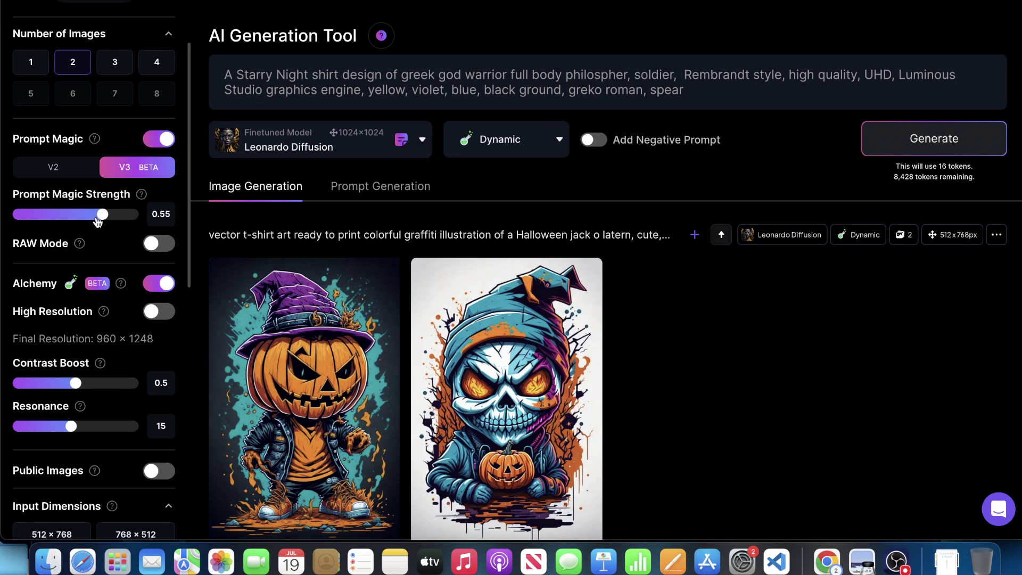
scroll(106, 299, "down", 5)
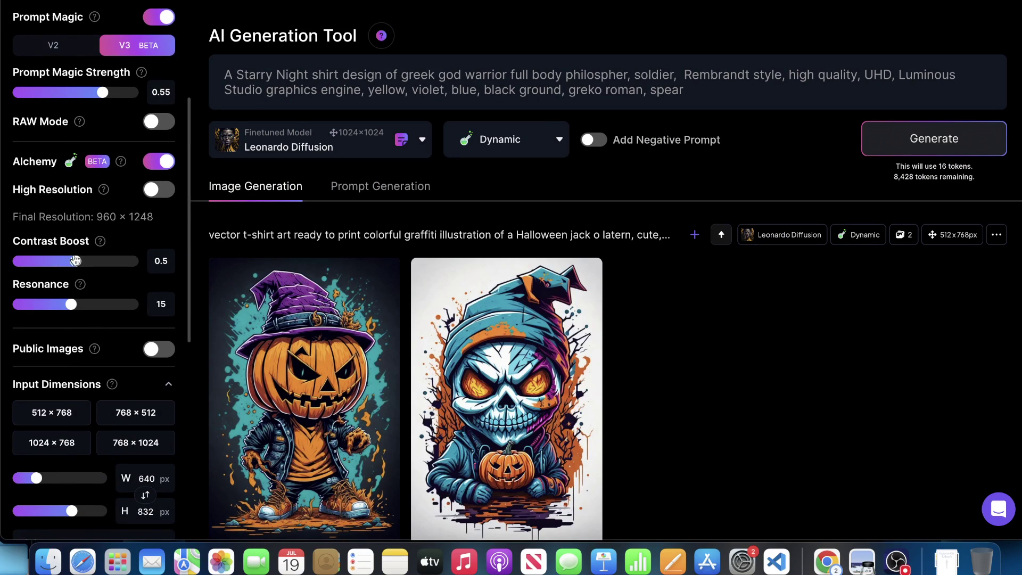
scroll(72, 253, "down", 4)
scroll(83, 244, "up", 13)
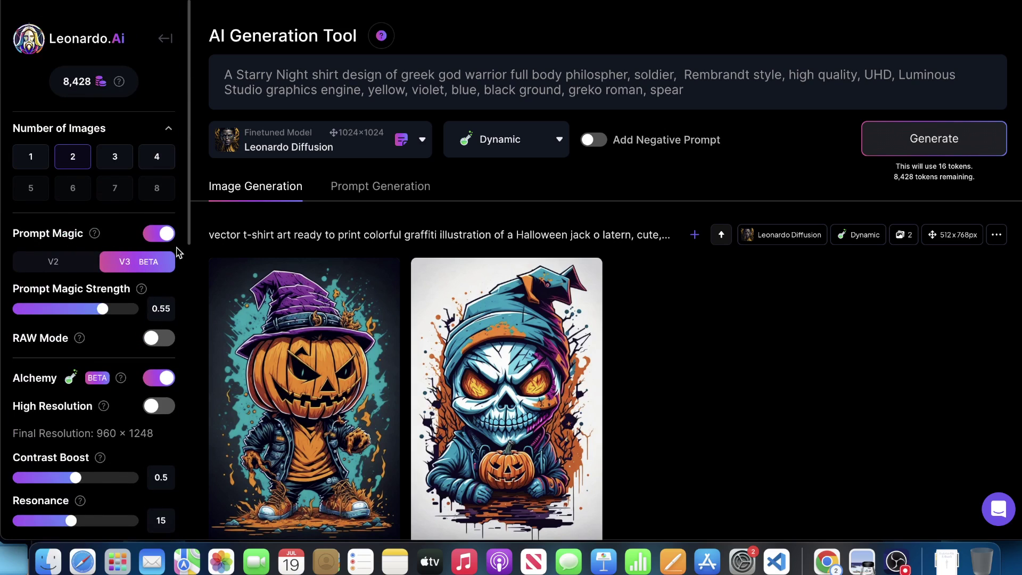
Generate a new Starry Night warrior pair and open the blue and gold one full-size.
left_click(910, 143)
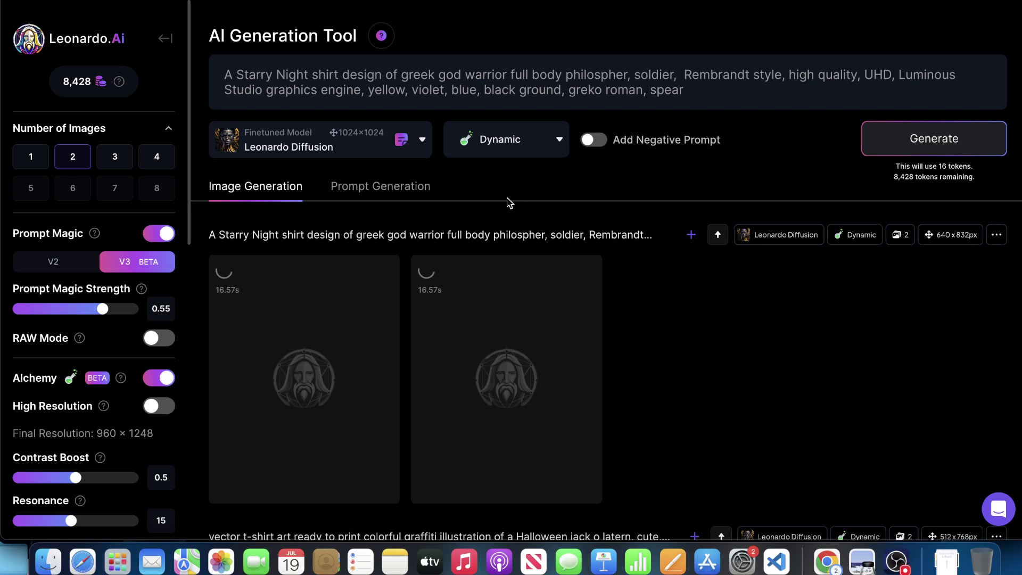
scroll(661, 207, "down", 3)
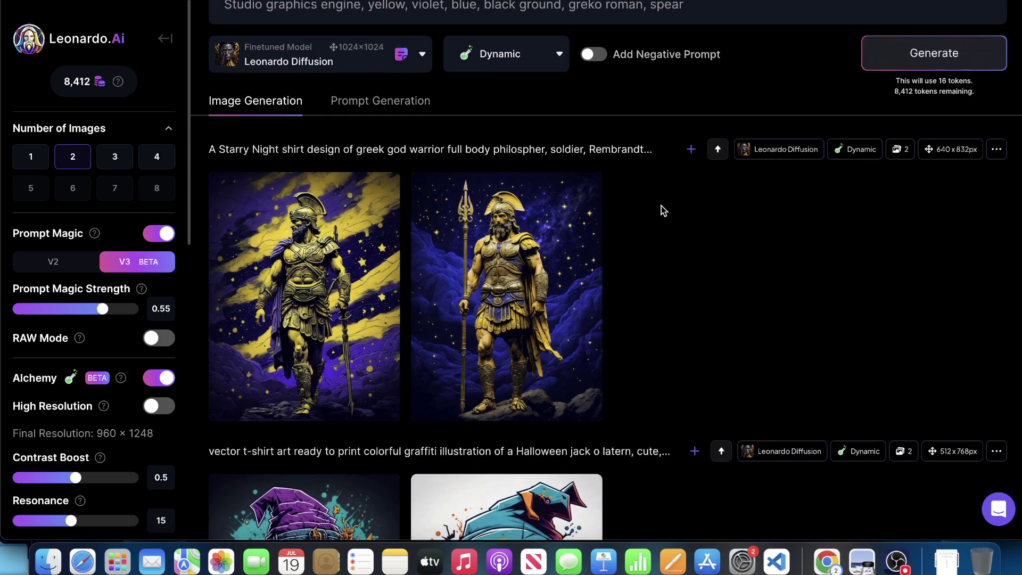
left_click(517, 296)
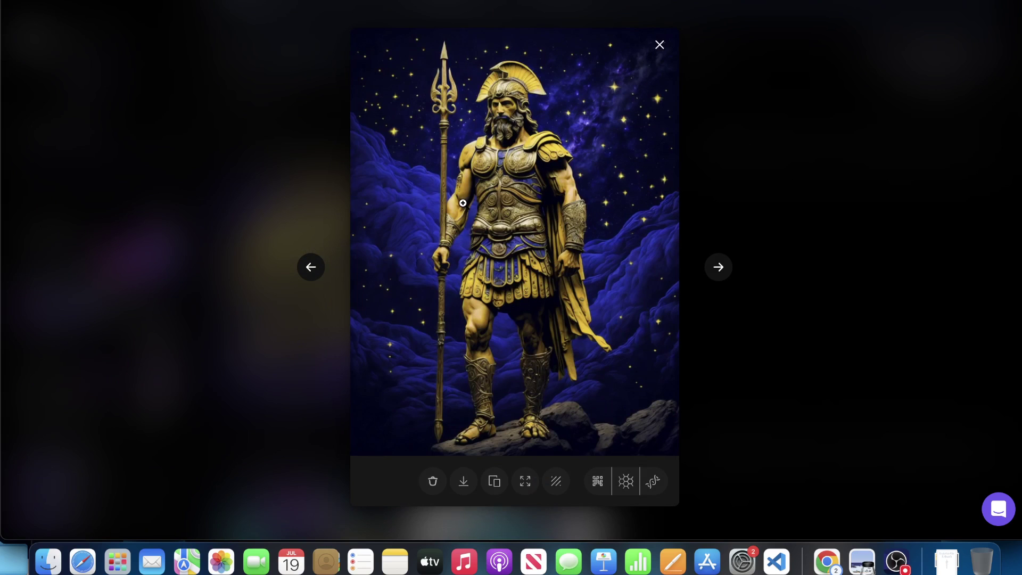
Compare it against the yellow and purple warrior in the lightbox, then close the viewer.
left_click(749, 165)
left_click(349, 231)
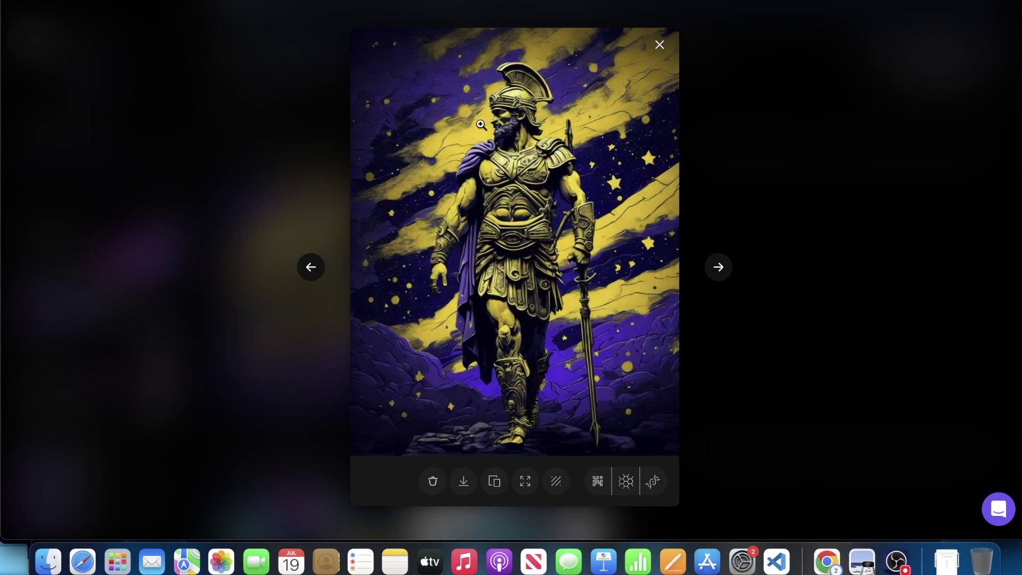
left_click(809, 153)
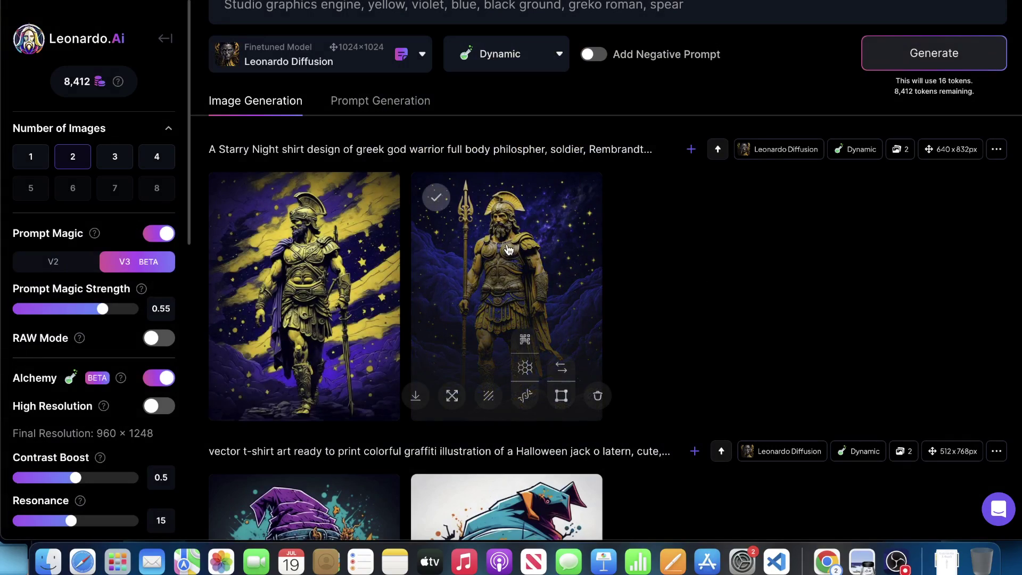
left_click(521, 298)
left_click(724, 125)
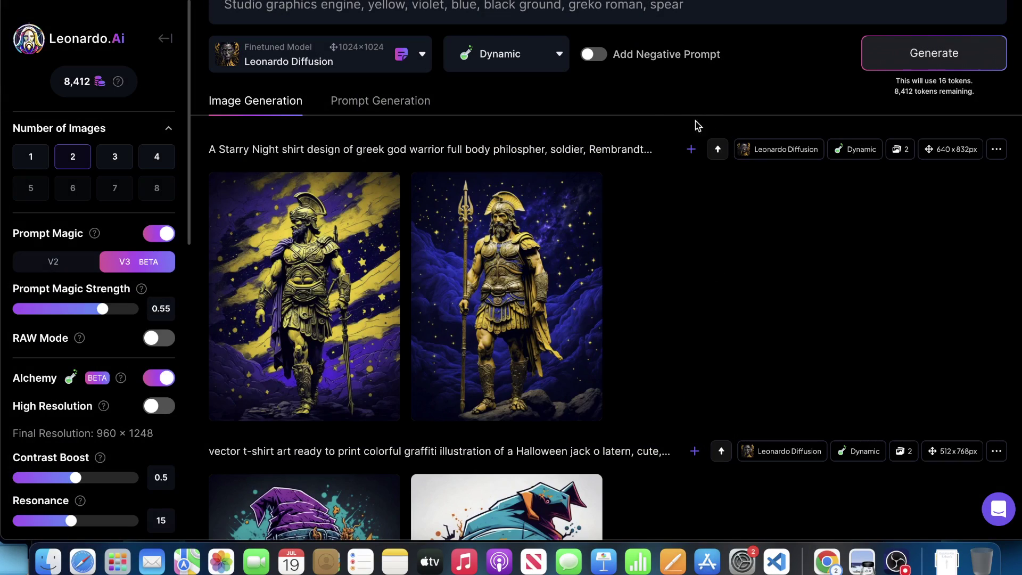
left_click(319, 298)
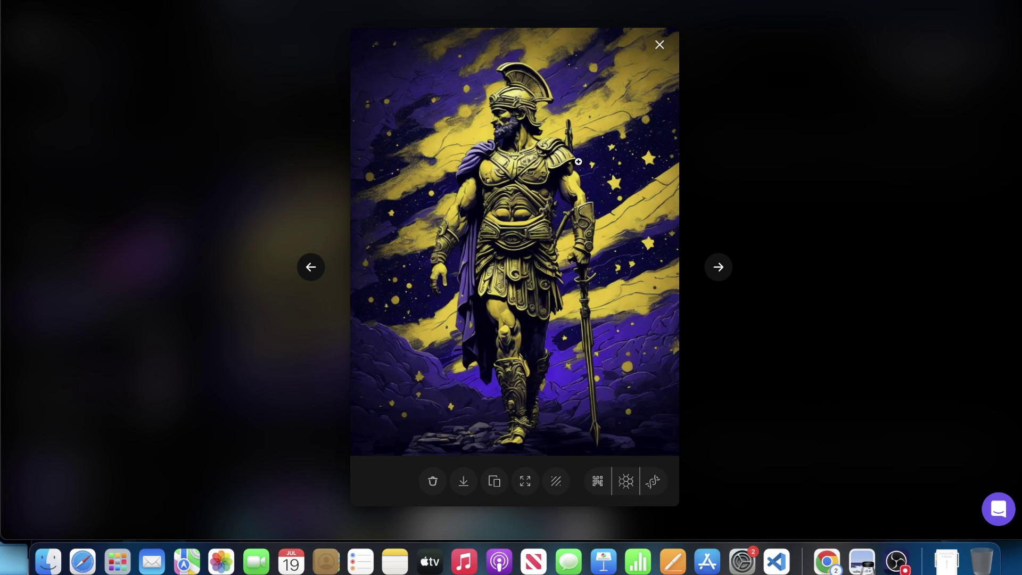
left_click(796, 193)
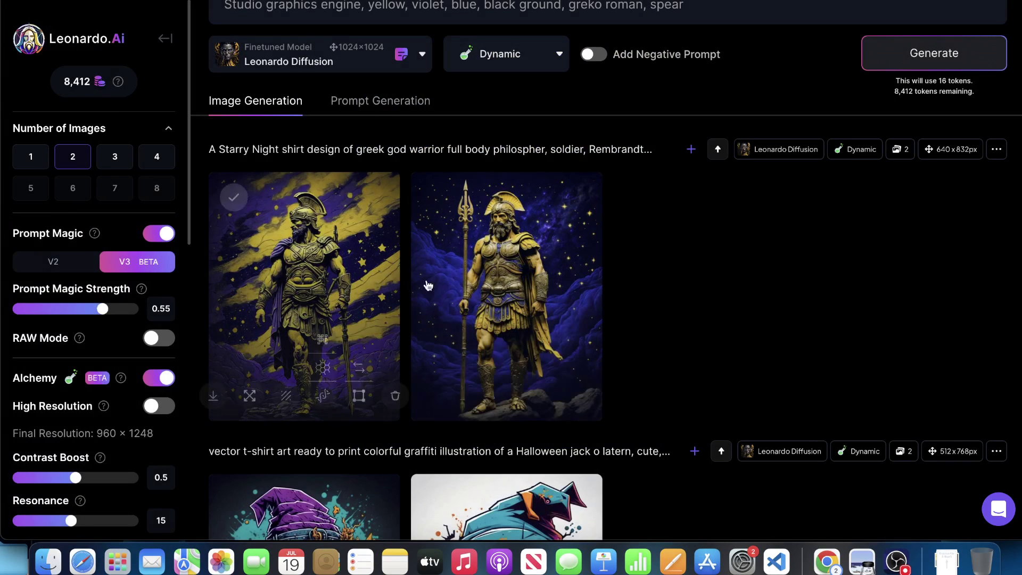
scroll(427, 279, "up", 3)
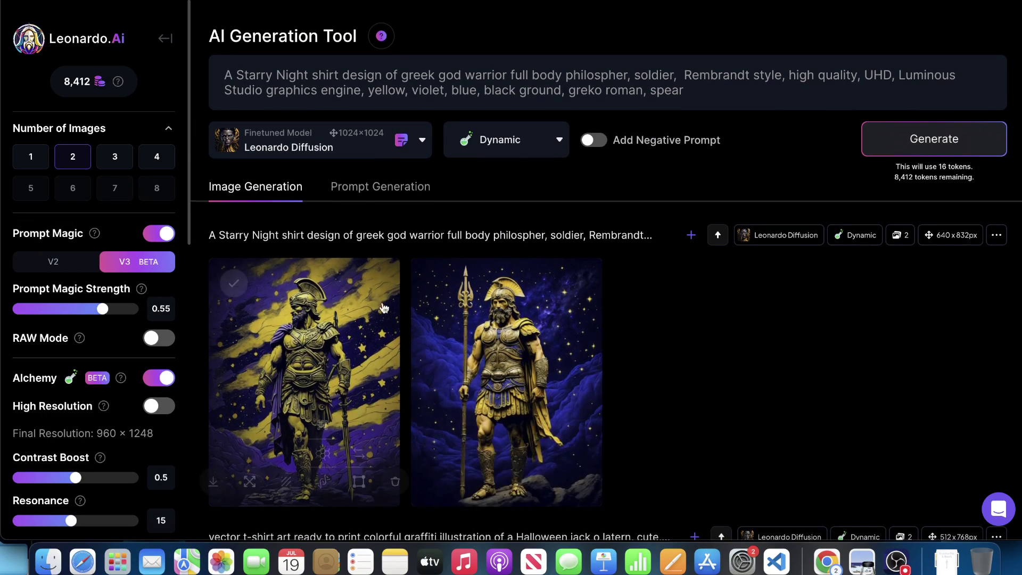
scroll(288, 309, "down", 5)
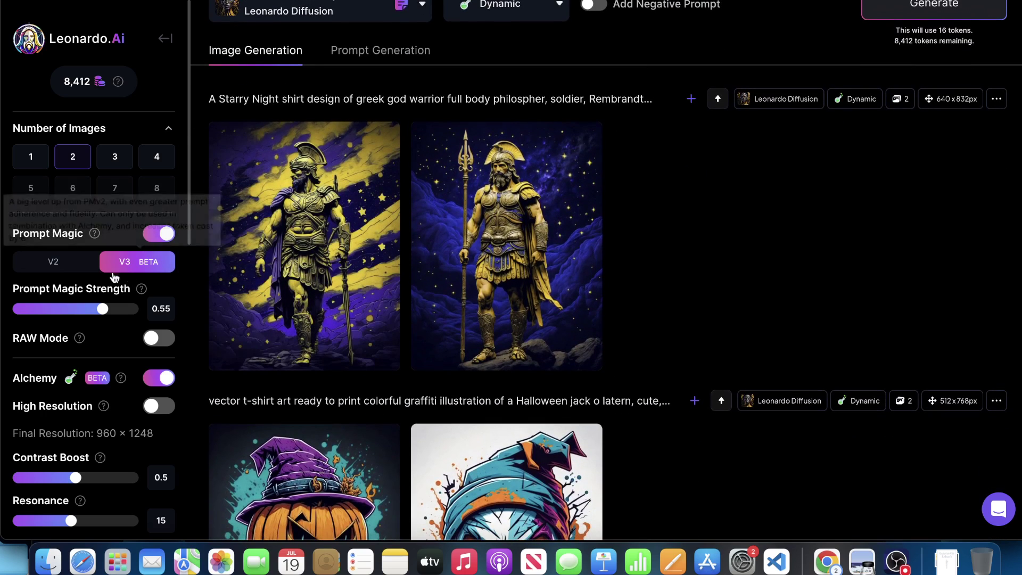
scroll(94, 277, "up", 2)
scroll(94, 277, "up", 2)
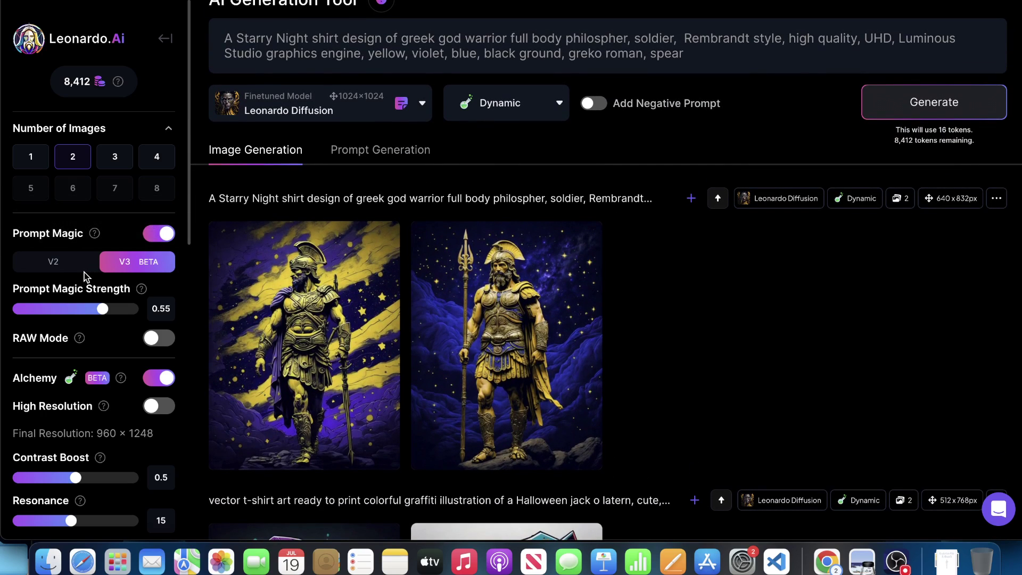
scroll(398, 234, "down", 15)
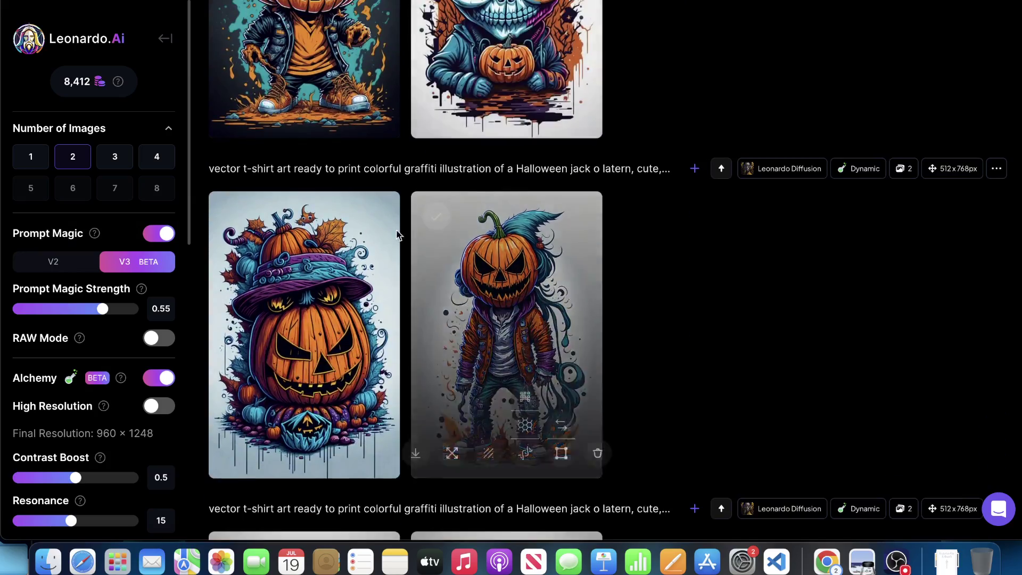
scroll(604, 257, "down", 5)
scroll(477, 240, "up", 20)
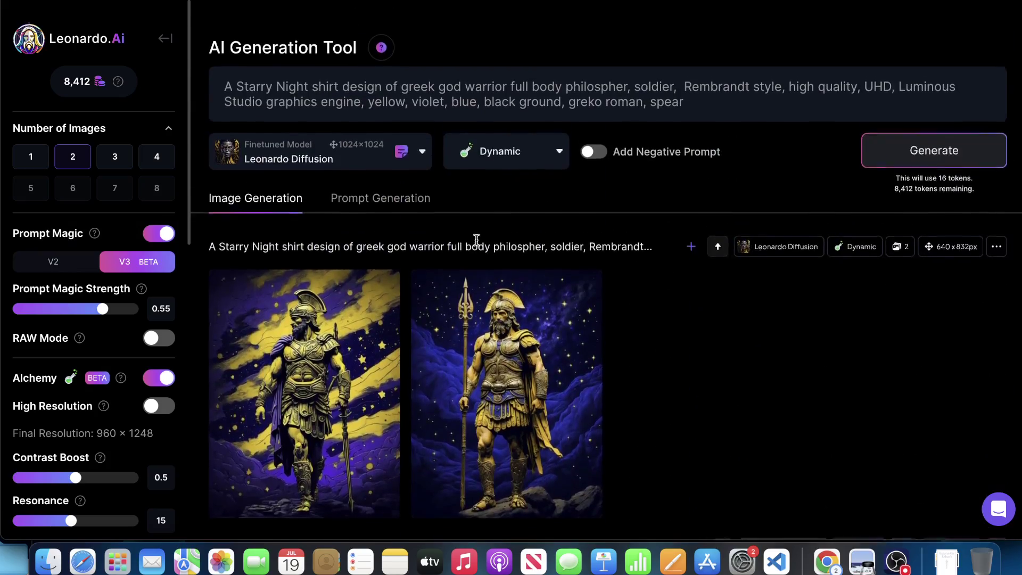
scroll(430, 253, "down", 5)
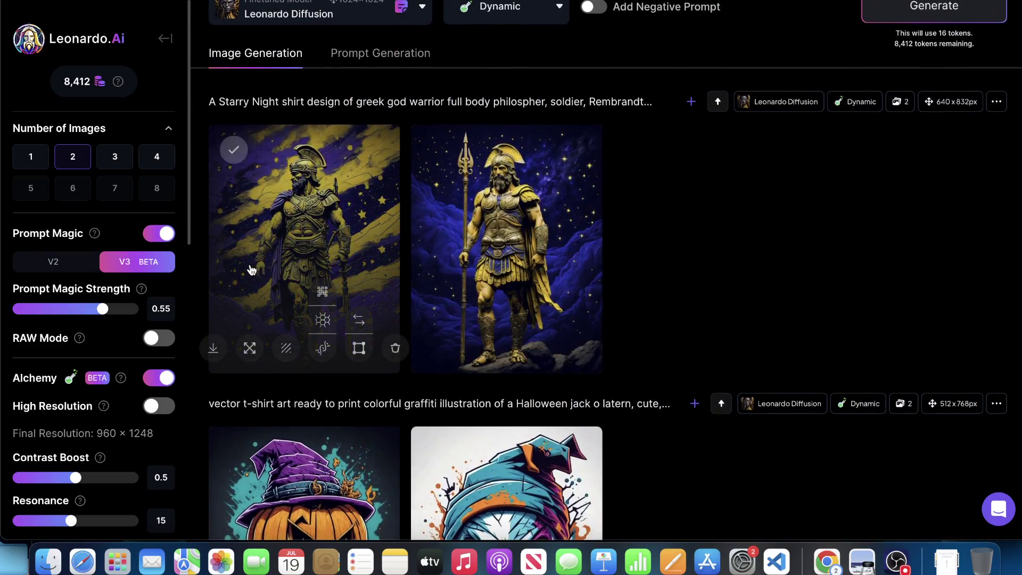
scroll(251, 269, "up", 5)
scroll(241, 267, "down", 5)
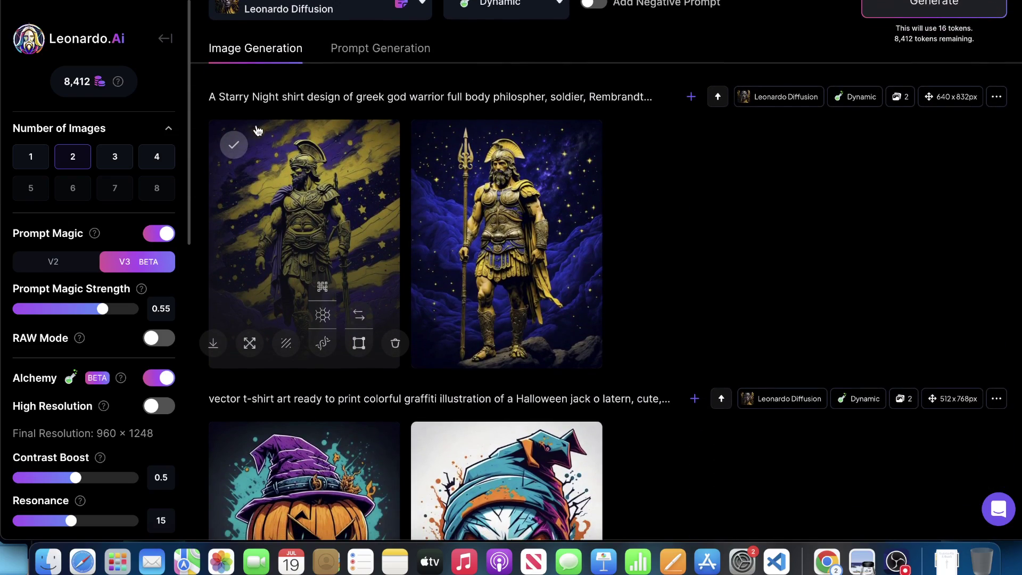
scroll(241, 268, "up", 5)
left_click(166, 39)
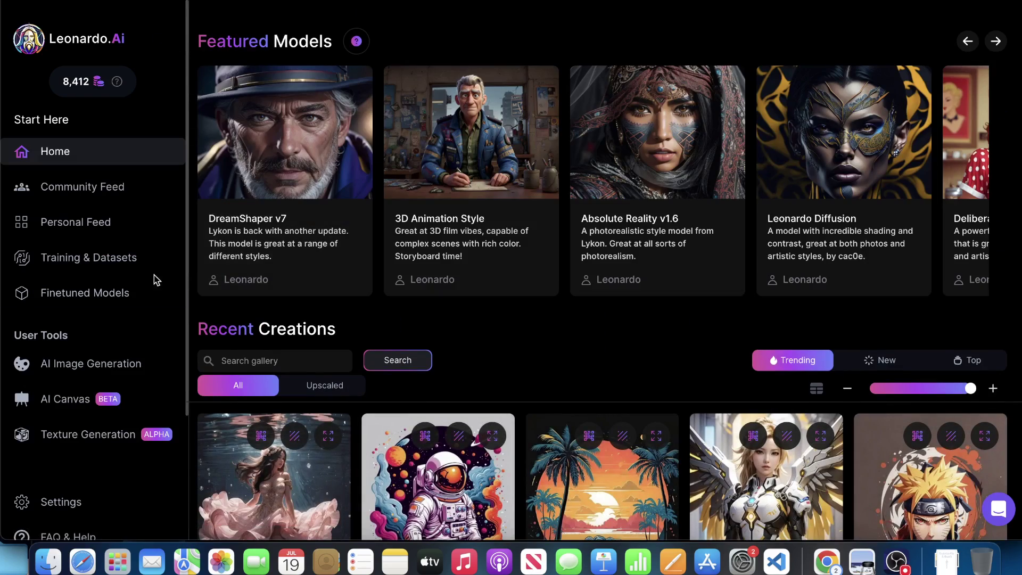
left_click(75, 222)
left_click(287, 119)
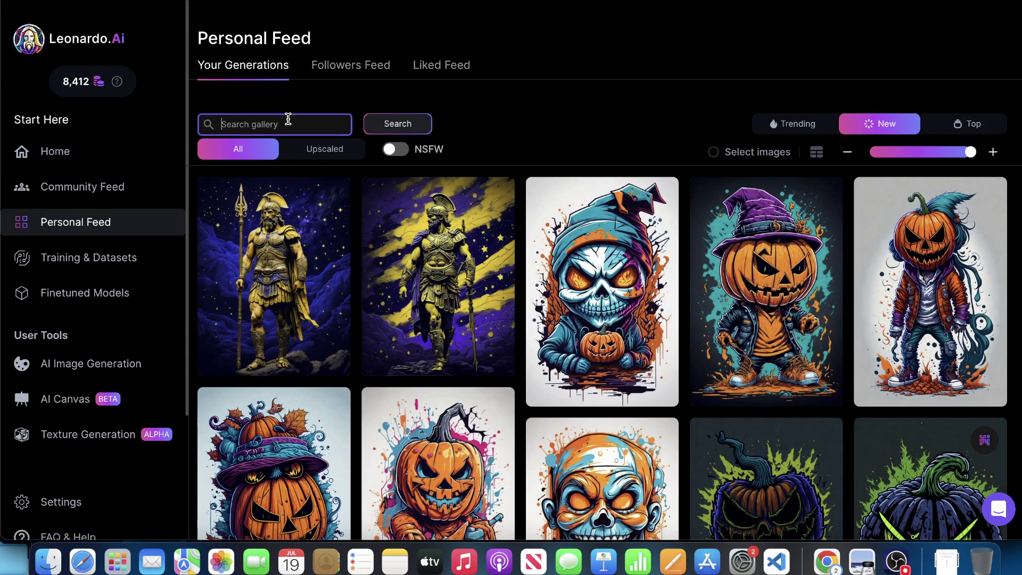
type("greek")
left_click(393, 123)
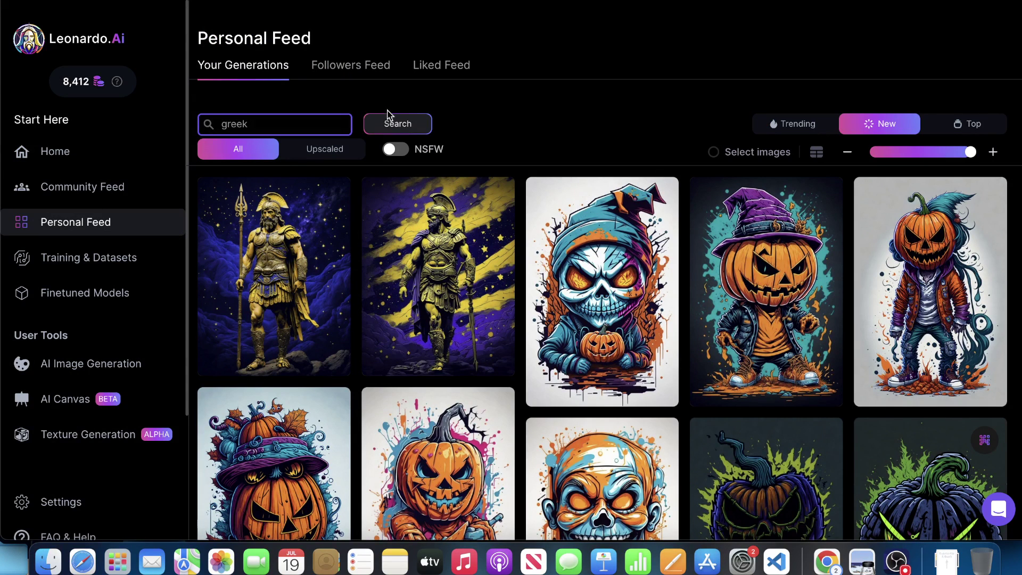
left_click(330, 150)
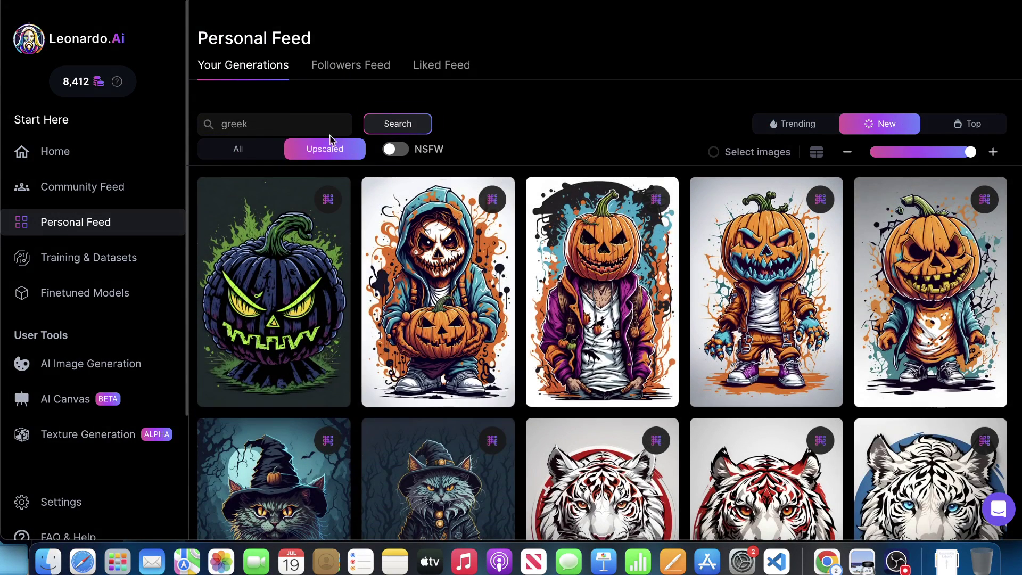
left_click(409, 124)
scroll(851, 202, "down", 5)
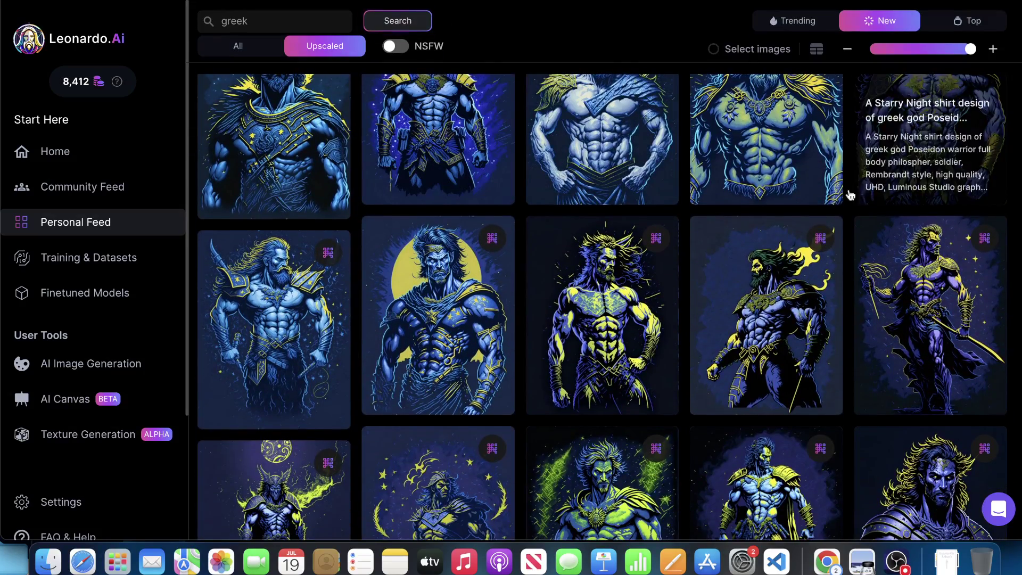
scroll(660, 290, "down", 10)
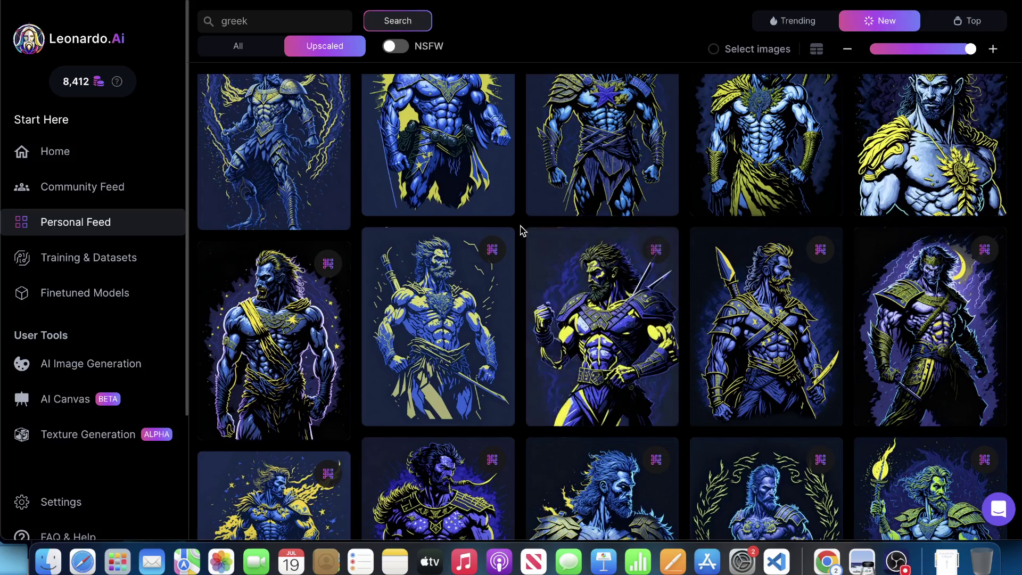
scroll(522, 229, "down", 10)
scroll(1017, 188, "down", 2)
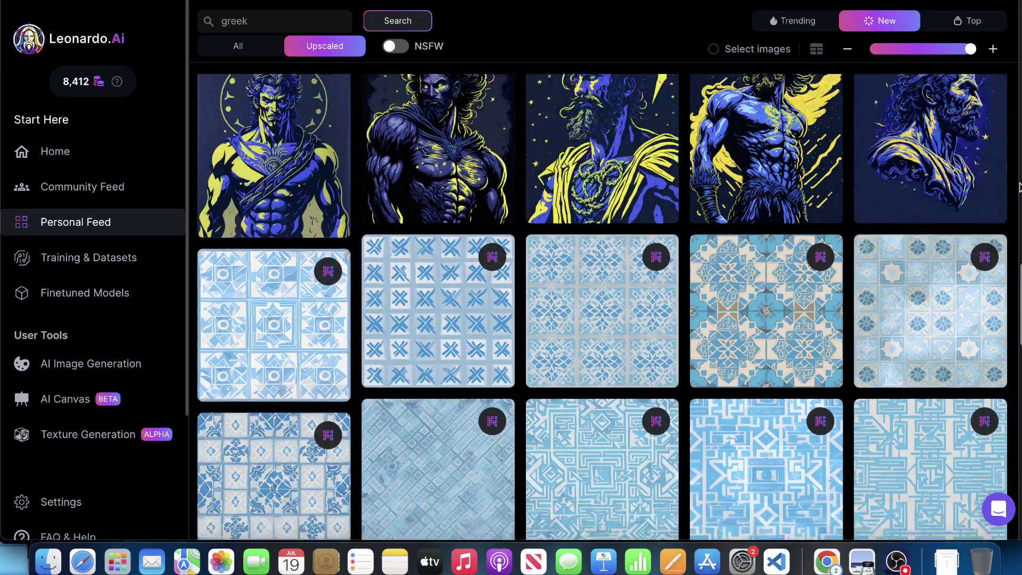
scroll(1016, 188, "up", 5)
scroll(1016, 187, "down", 5)
scroll(1014, 188, "up", 6)
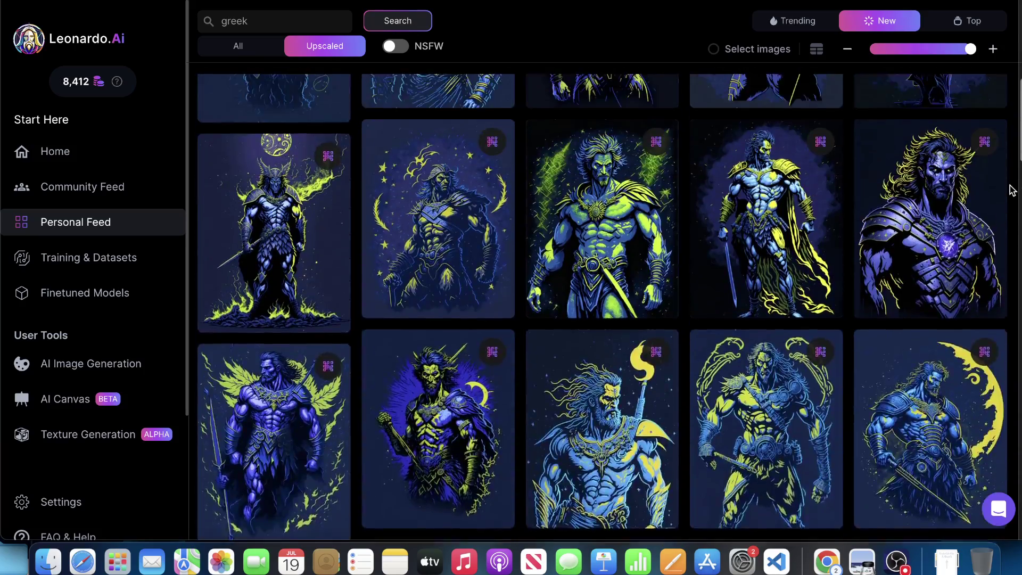
scroll(1011, 190, "up", 5)
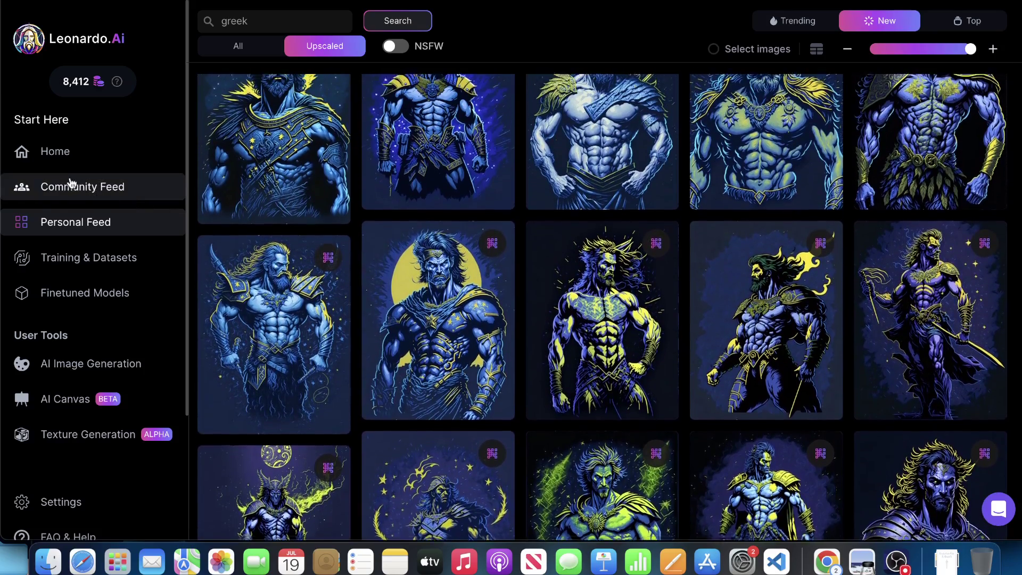
left_click(68, 154)
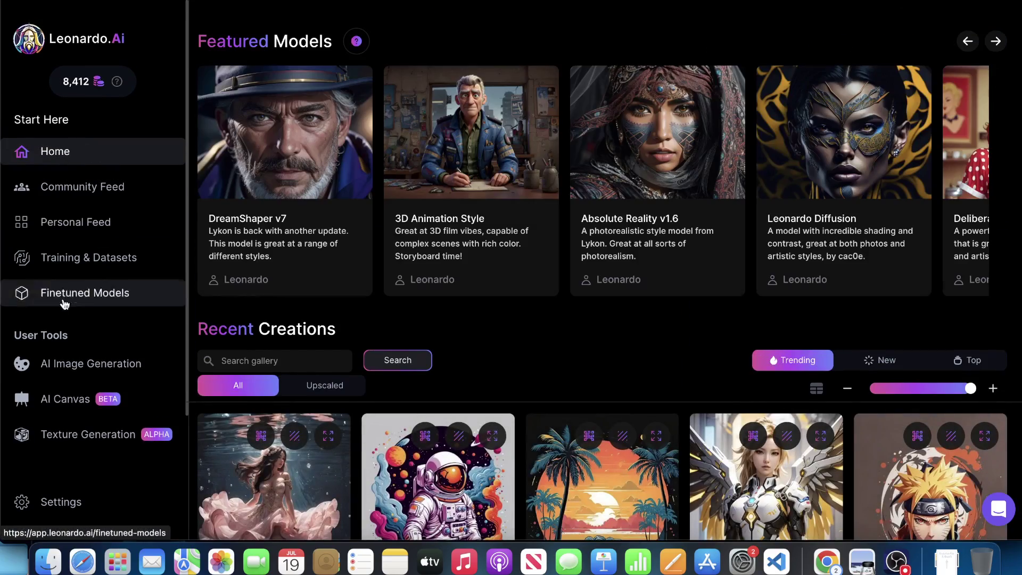
Return to Home and scroll the trending gallery down to the elephant sunset t-shirt design.
left_click(91, 222)
left_click(68, 158)
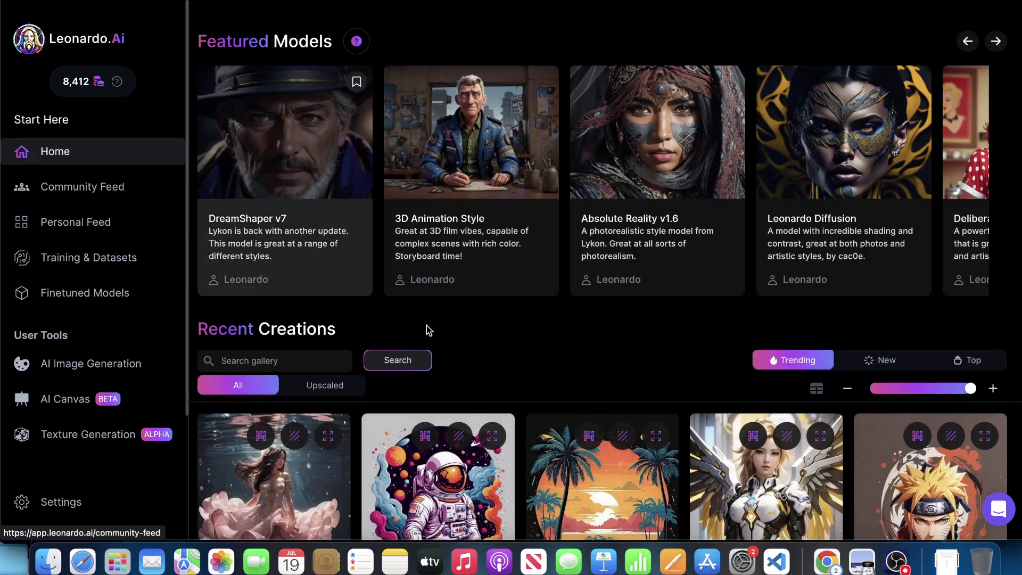
scroll(427, 329, "down", 10)
scroll(301, 351, "down", 10)
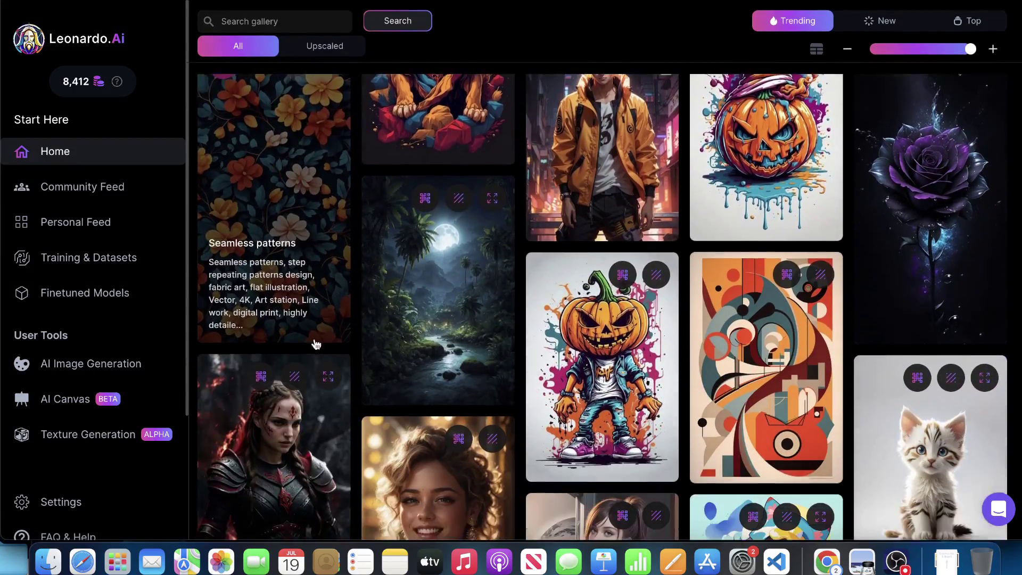
scroll(540, 353, "down", 6)
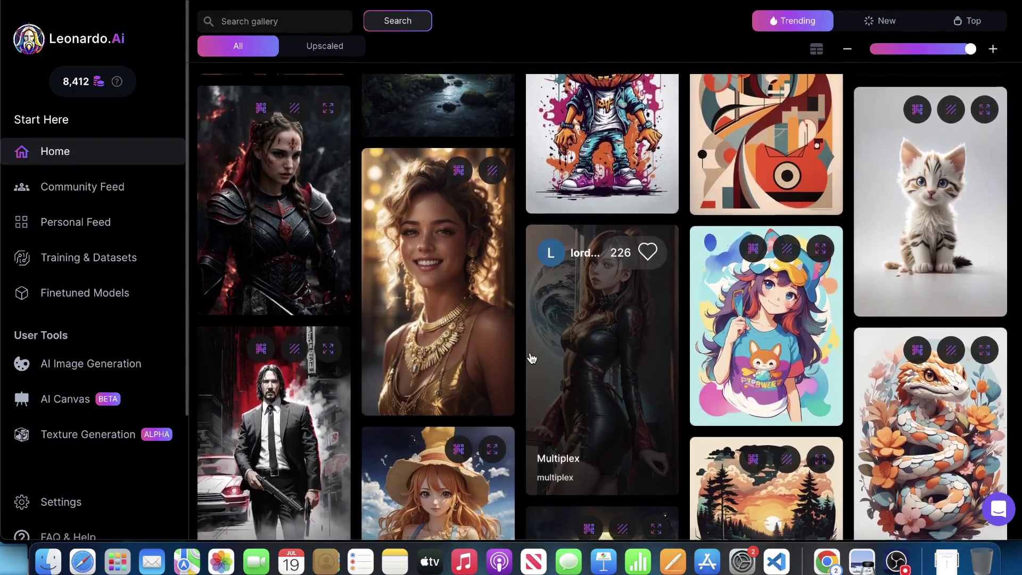
scroll(522, 355, "down", 3)
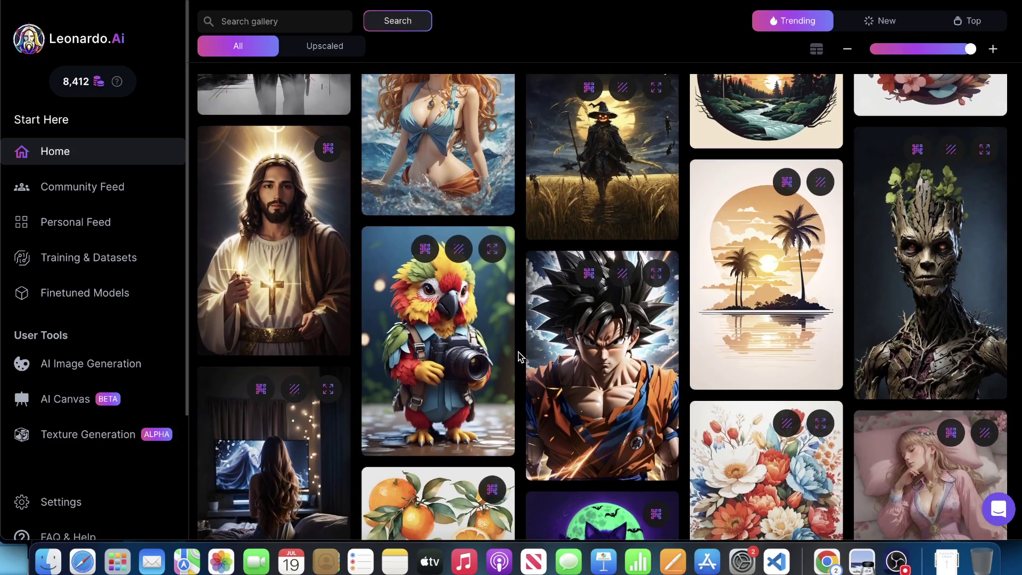
scroll(515, 352, "down", 9)
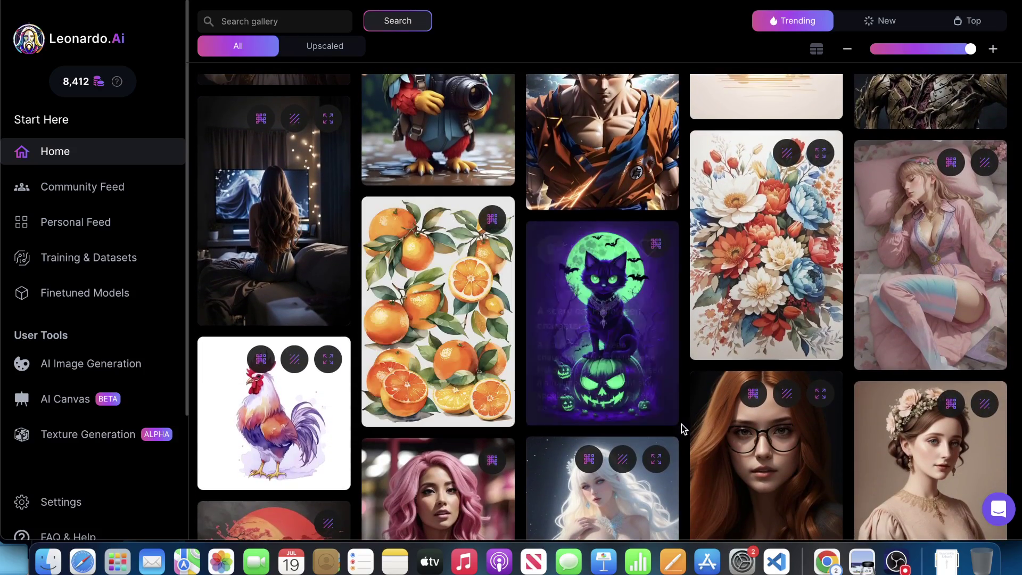
mouse_move(630, 461)
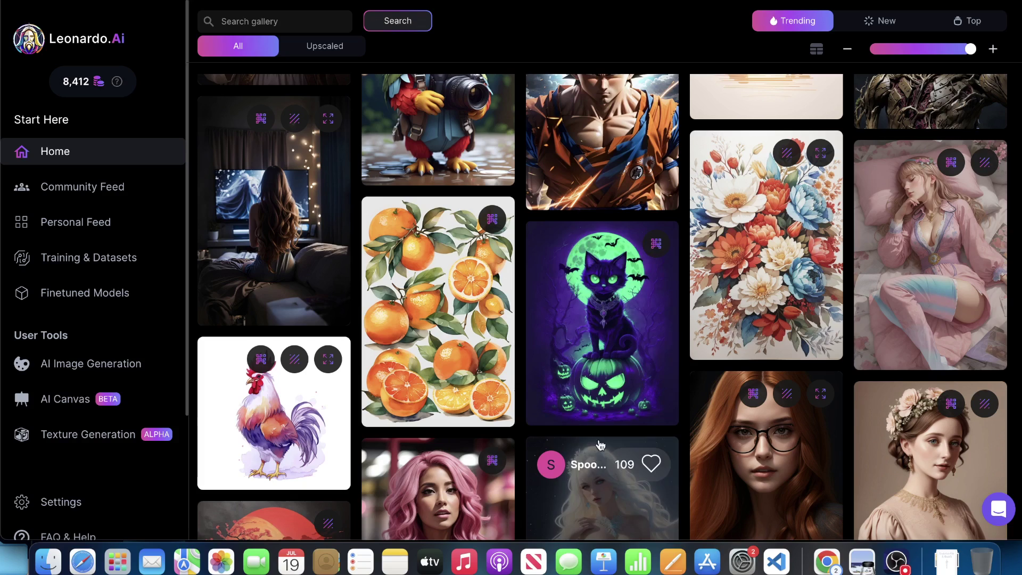
scroll(645, 333, "down", 8)
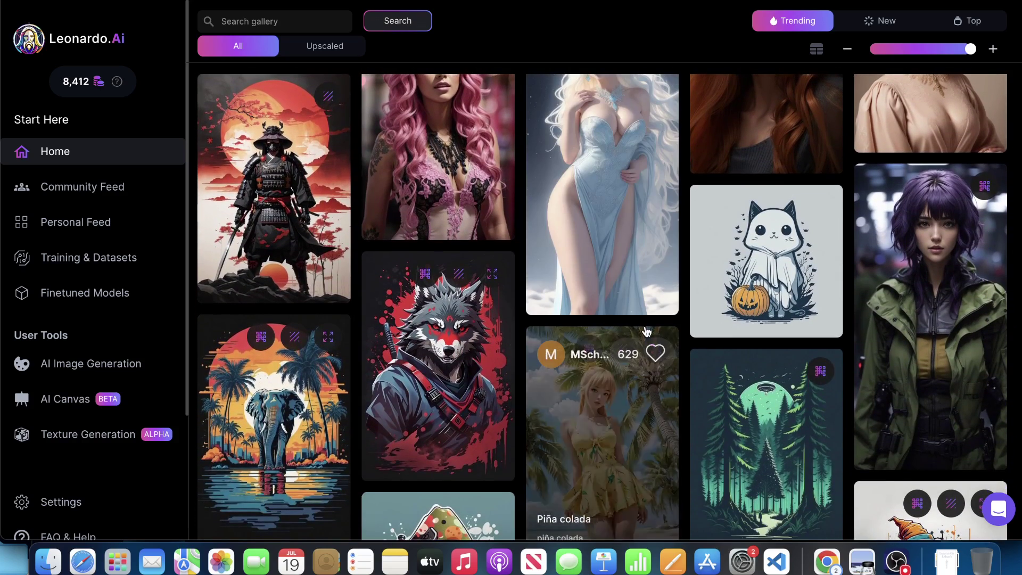
mouse_move(705, 394)
scroll(705, 394, "down", 3)
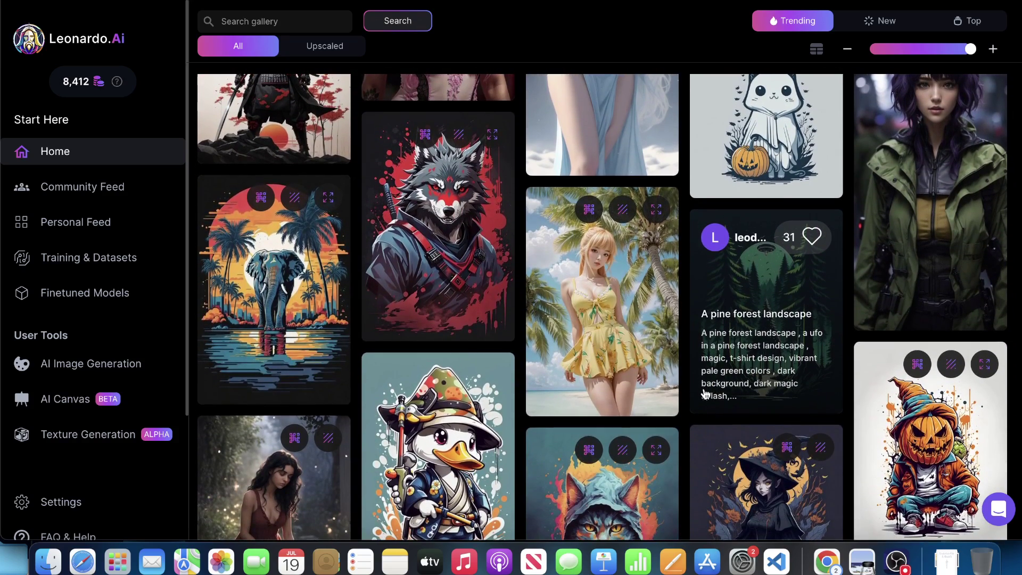
Remix the community elephant t-shirt prompt and generate two Miami street sunset elephant designs.
left_click(264, 274)
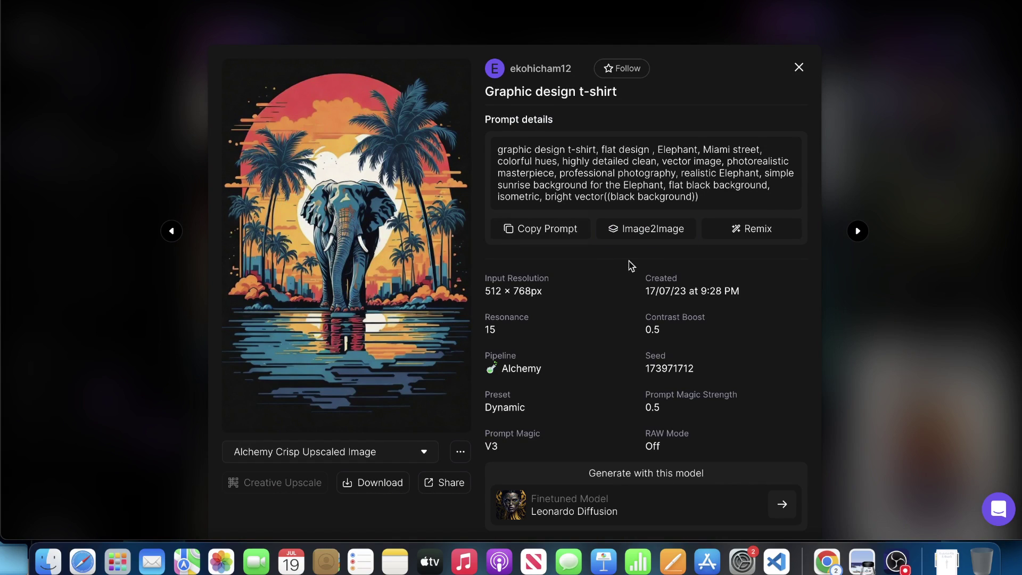
left_click(761, 234)
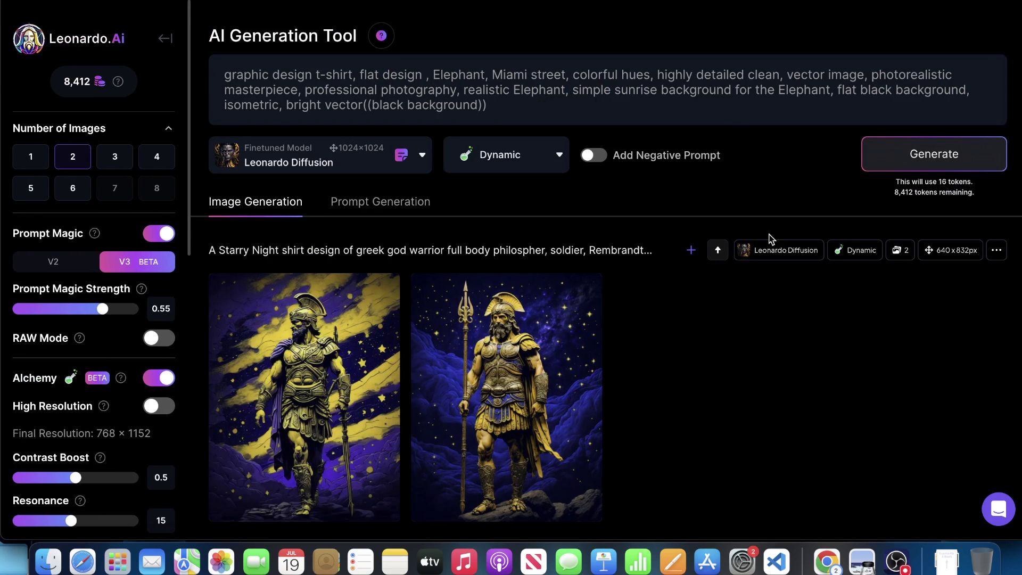
left_click(891, 162)
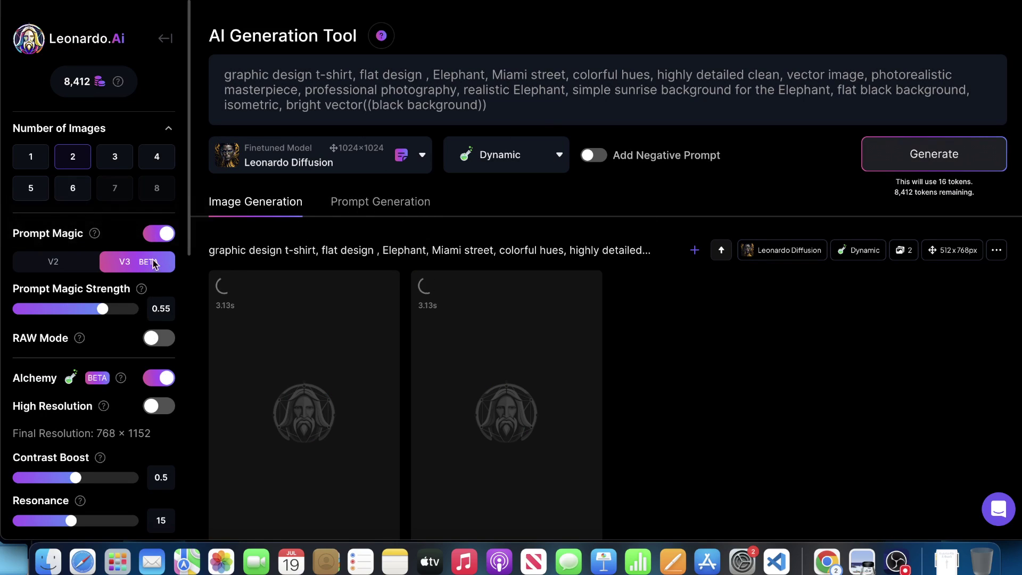
scroll(152, 264, "down", 7)
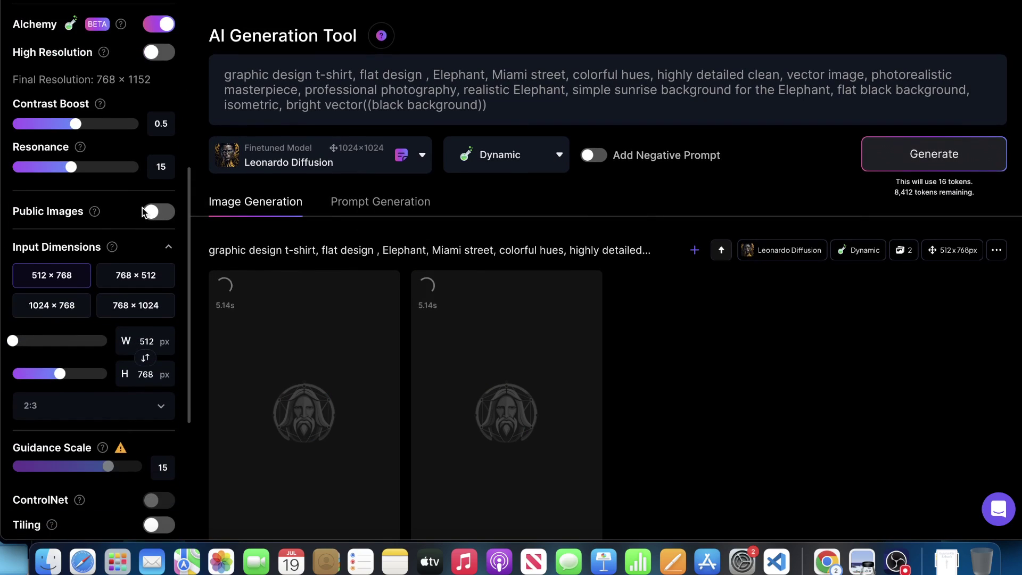
scroll(135, 211, "up", 7)
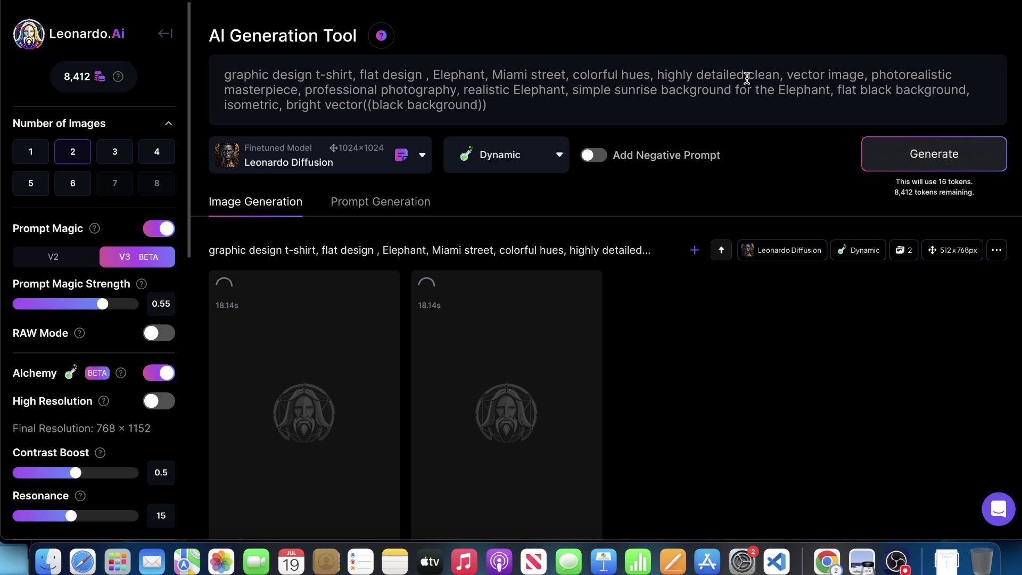
scroll(819, 75, "down", 3)
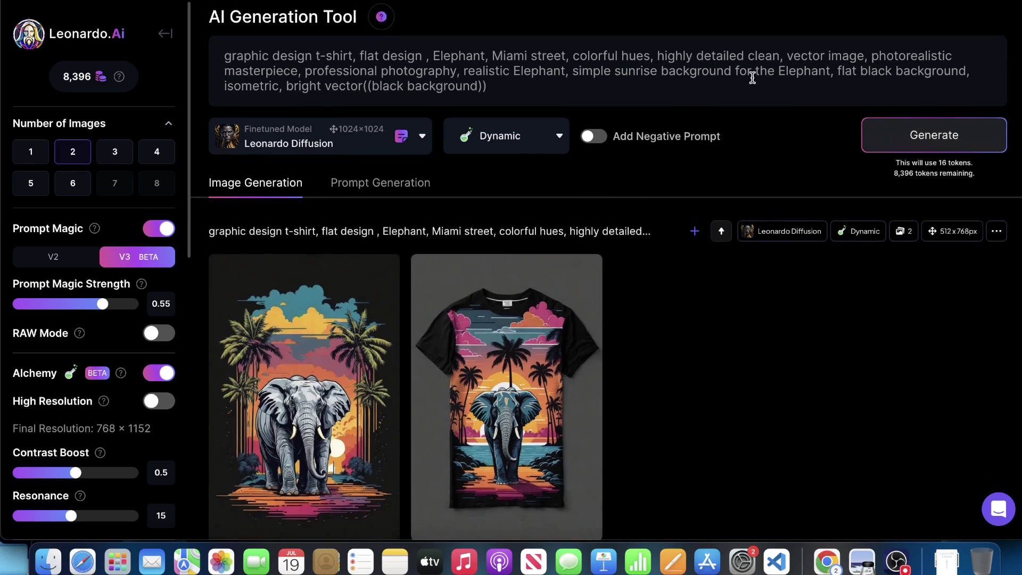
Creatively upscale the first elephant design and generate again at Prompt Magic Strength 0.65.
mouse_move(323, 403)
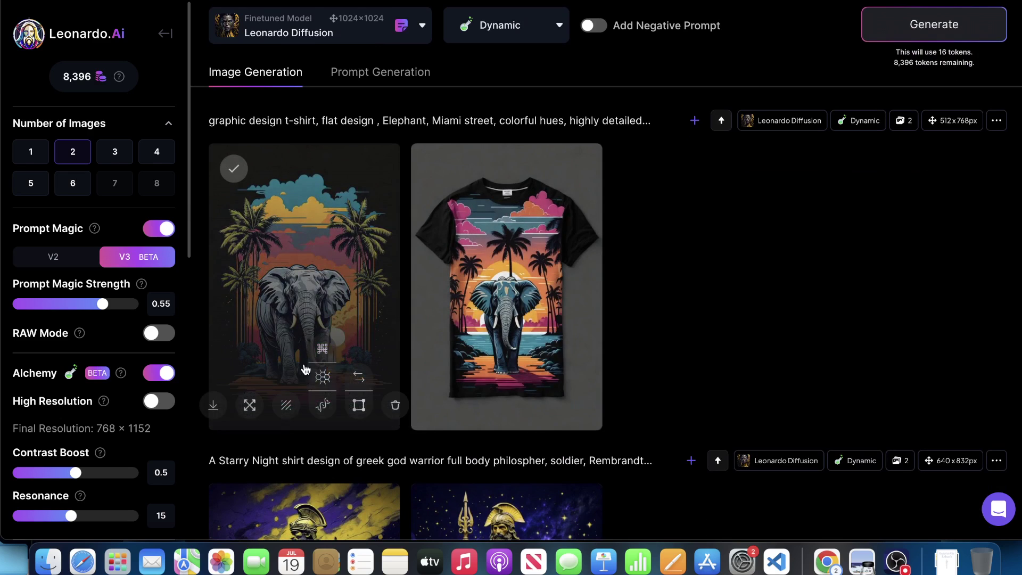
left_click(324, 373)
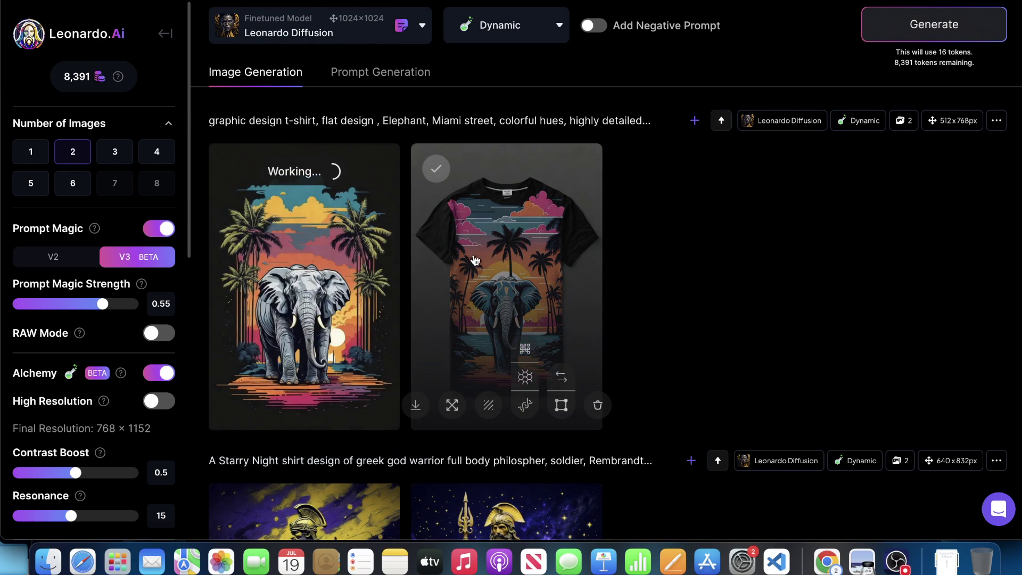
scroll(342, 238, "up", 3)
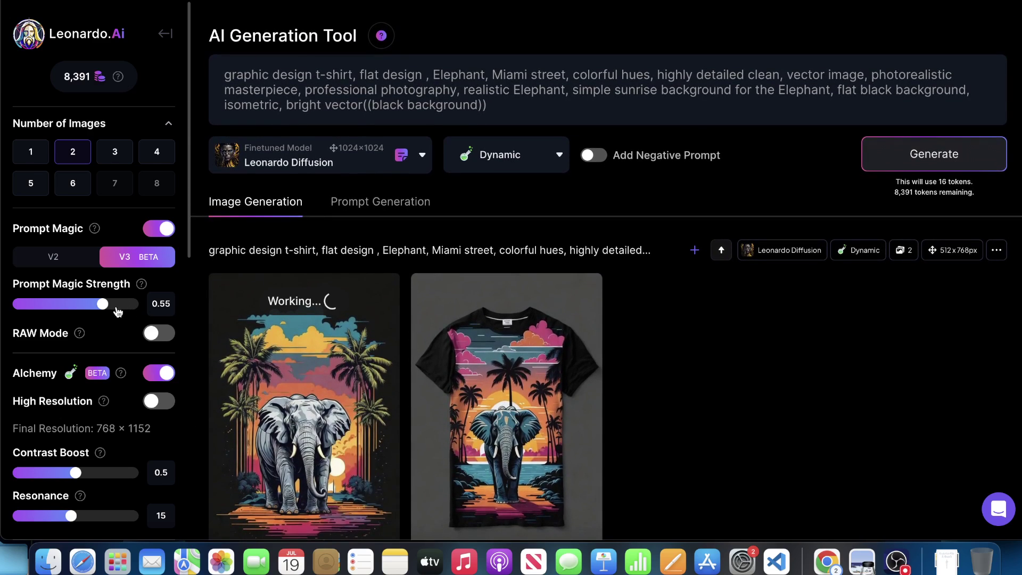
left_click_drag(114, 307, 139, 305)
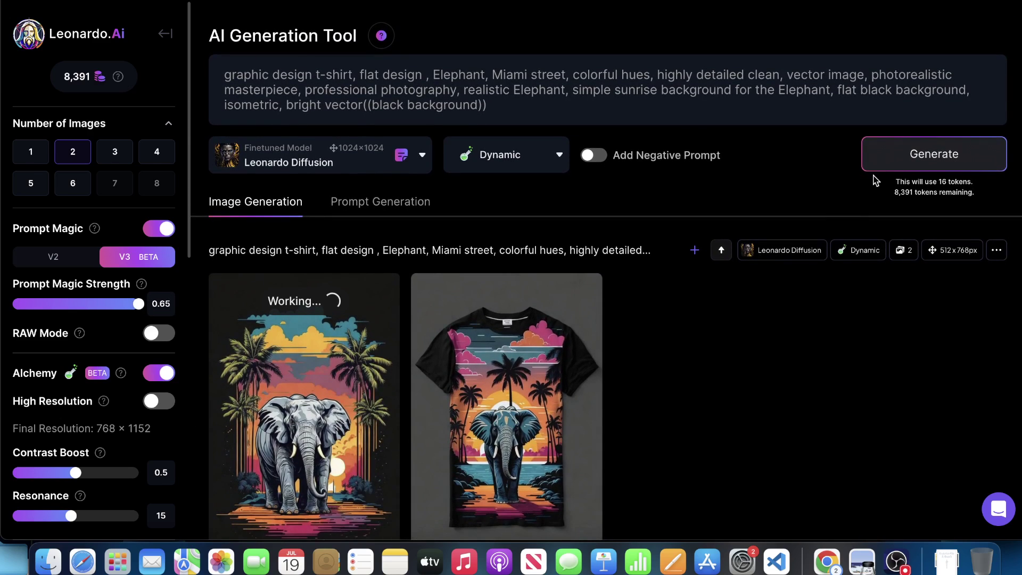
left_click(890, 161)
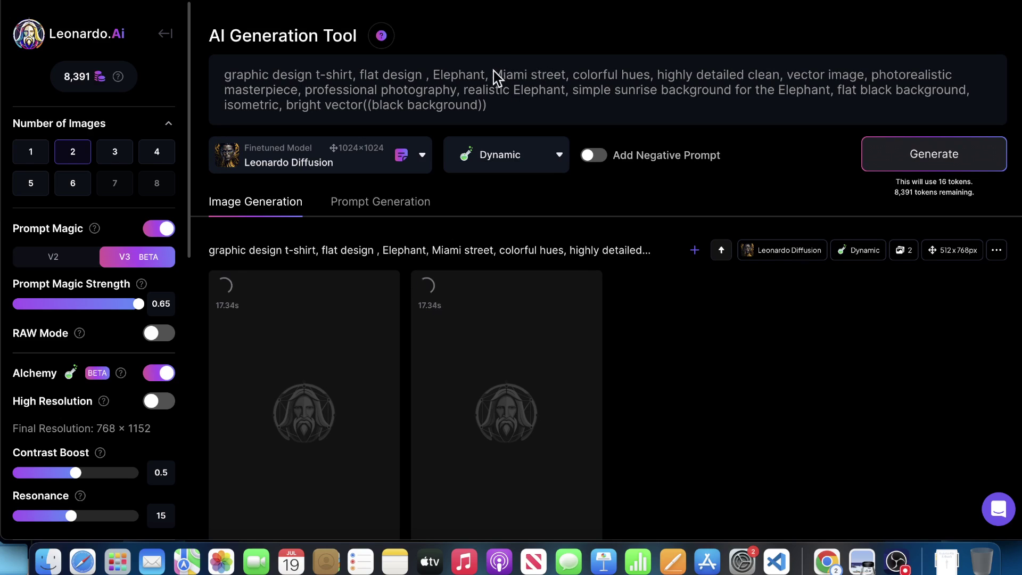
Highlight the 'Miami street' words in the prompt, then deselect and review the new designs.
left_click_drag(491, 75, 563, 74)
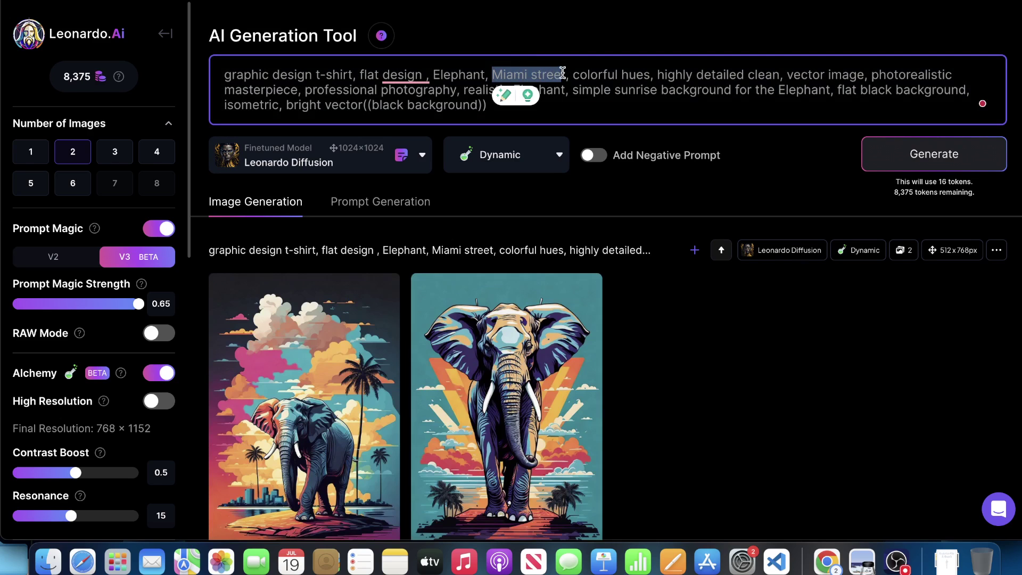
left_click(561, 75)
scroll(557, 105, "down", 3)
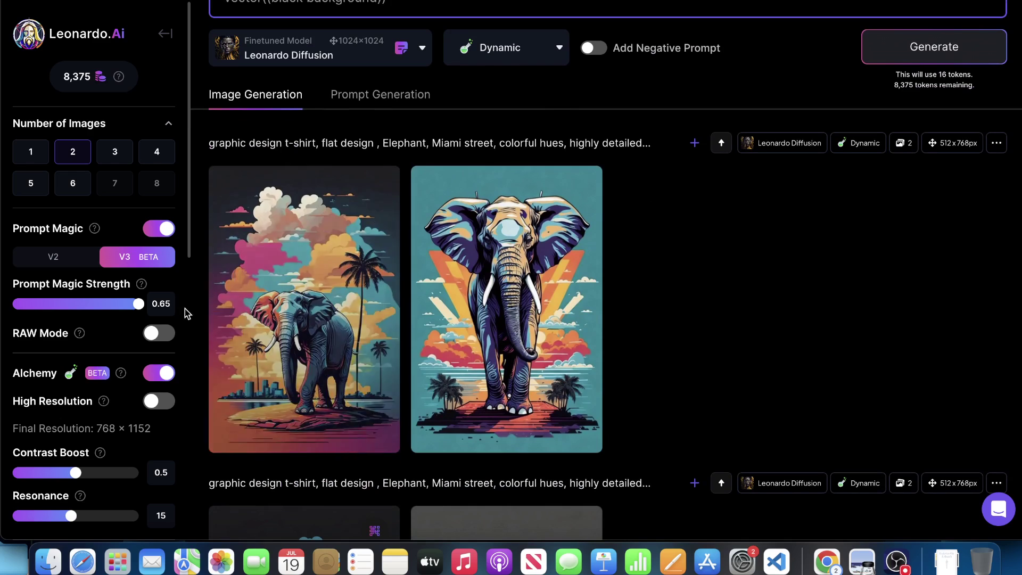
mouse_move(338, 252)
scroll(338, 252, "down", 3)
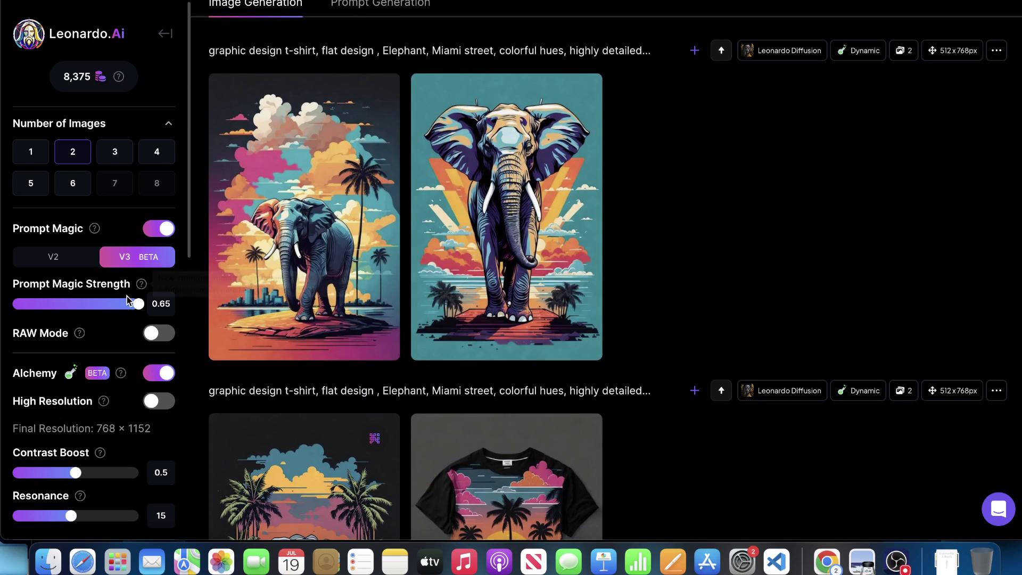
Set Prompt Magic Strength to 0.55 and generate elephant designs without 'Miami street' in the prompt.
left_click_drag(137, 303, 108, 304)
scroll(664, 210, "up", 5)
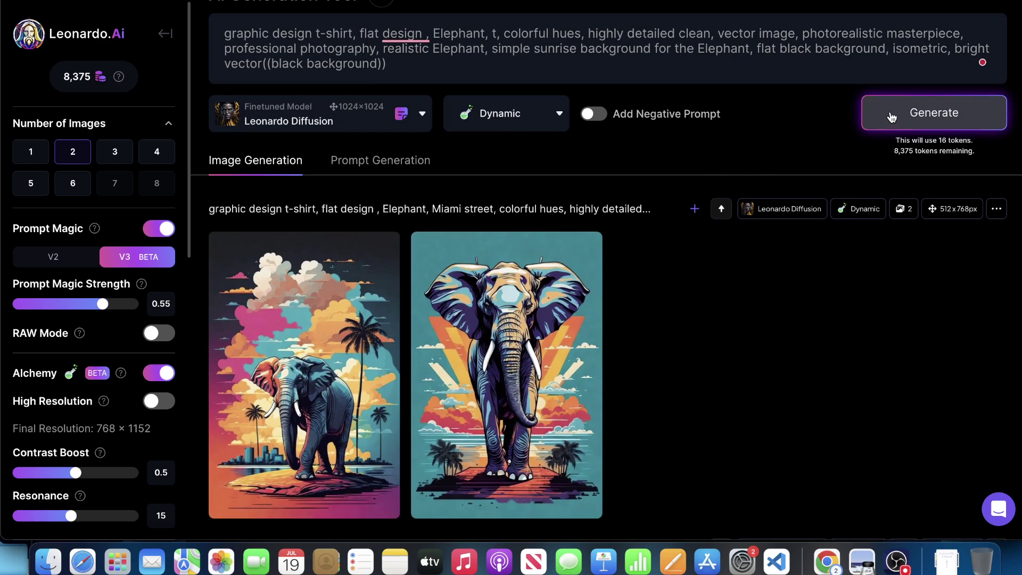
left_click(934, 112)
scroll(418, 92, "down", 3)
scroll(420, 92, "up", 3)
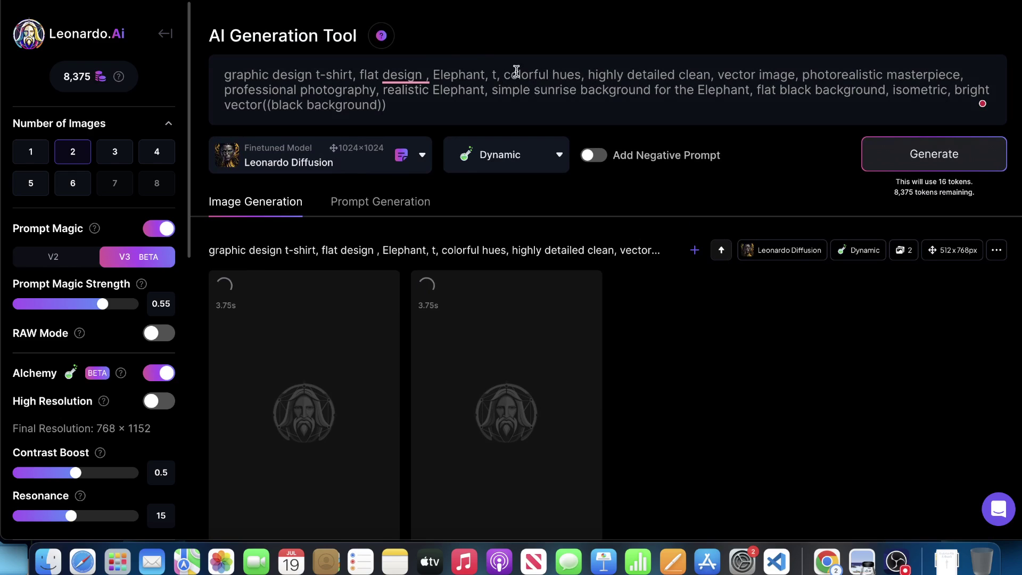
Delete the stray 't' after 'Elephant' in the prompt and generate a new batch.
left_click(497, 74)
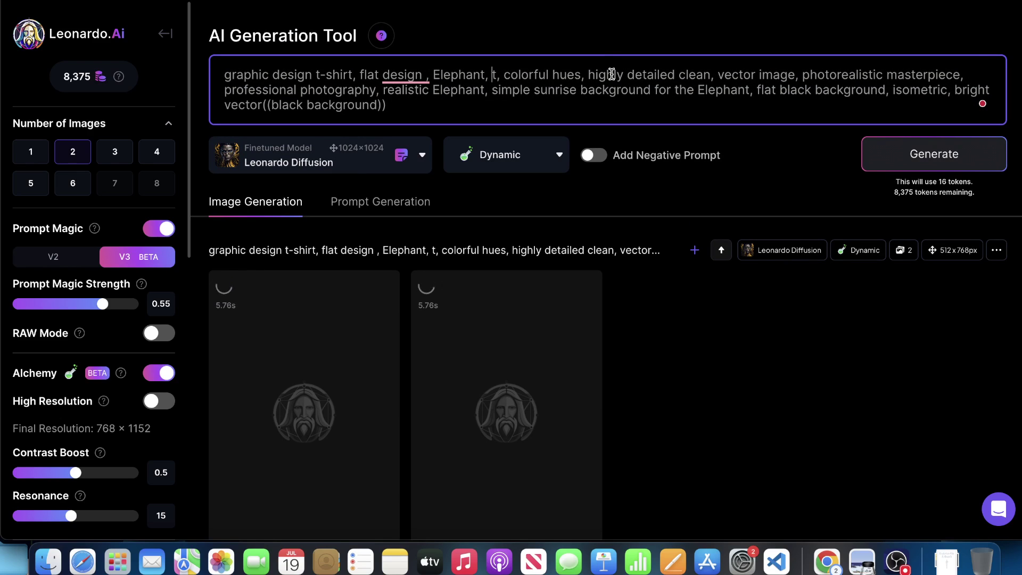
key("BackSpace")
key("Right")
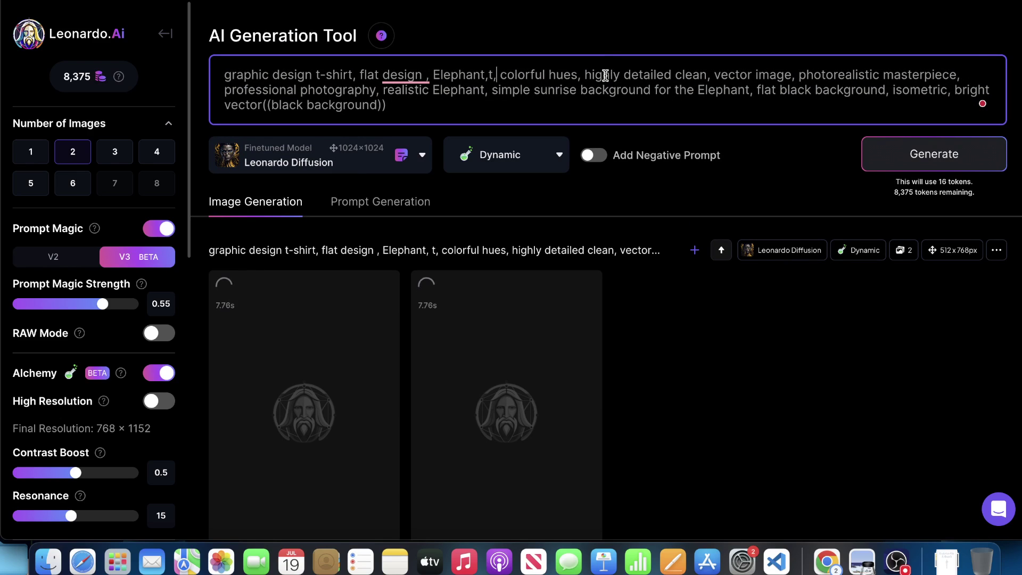
key("Delete")
key("BackSpace")
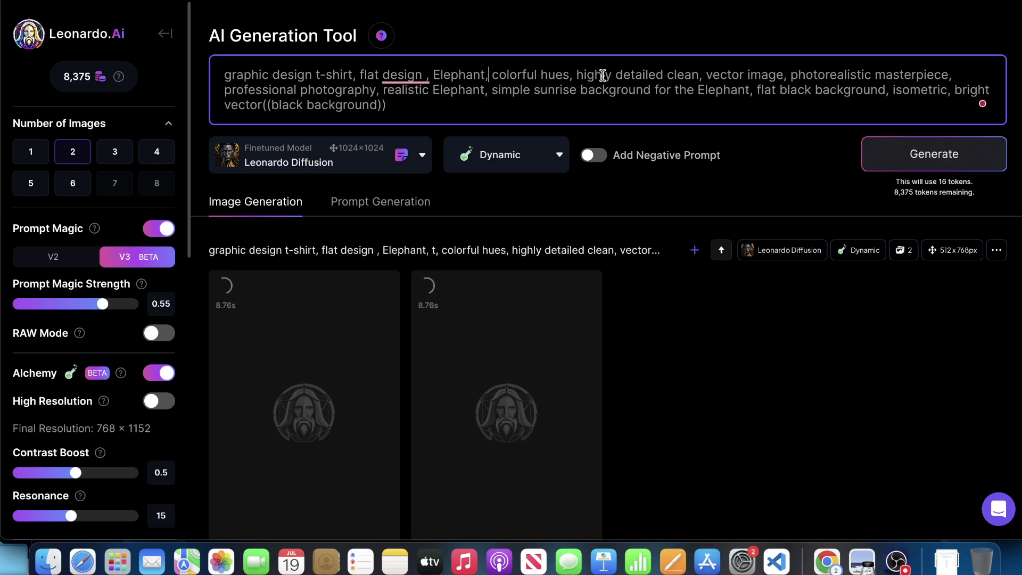
left_click(876, 148)
scroll(502, 125, "down", 10)
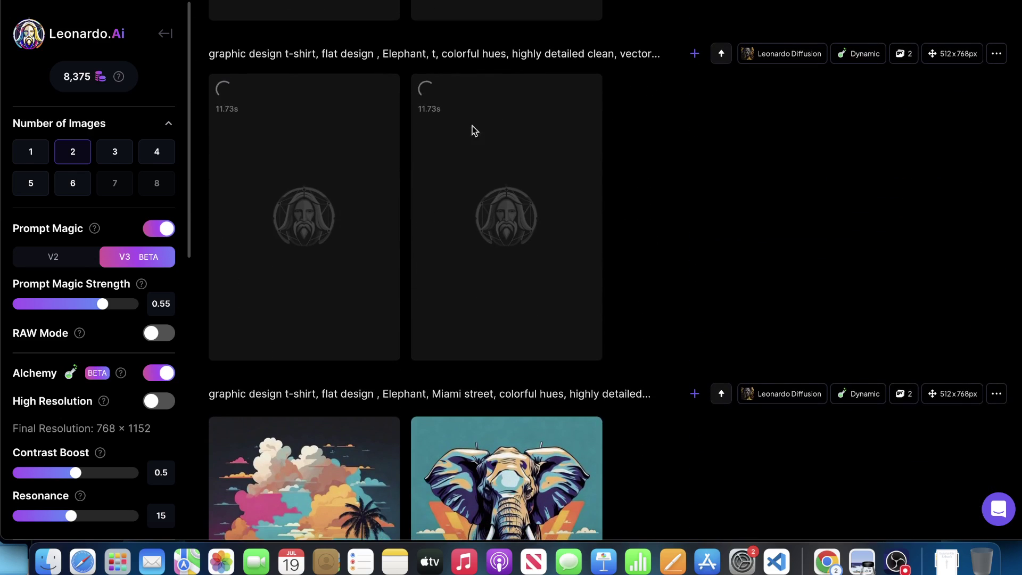
scroll(438, 208, "down", 10)
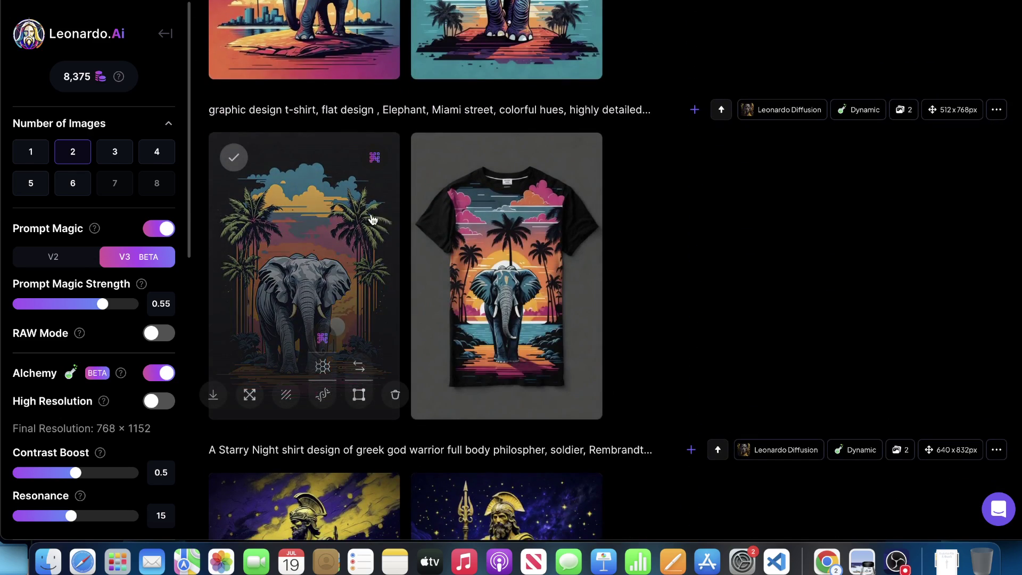
left_click(370, 218)
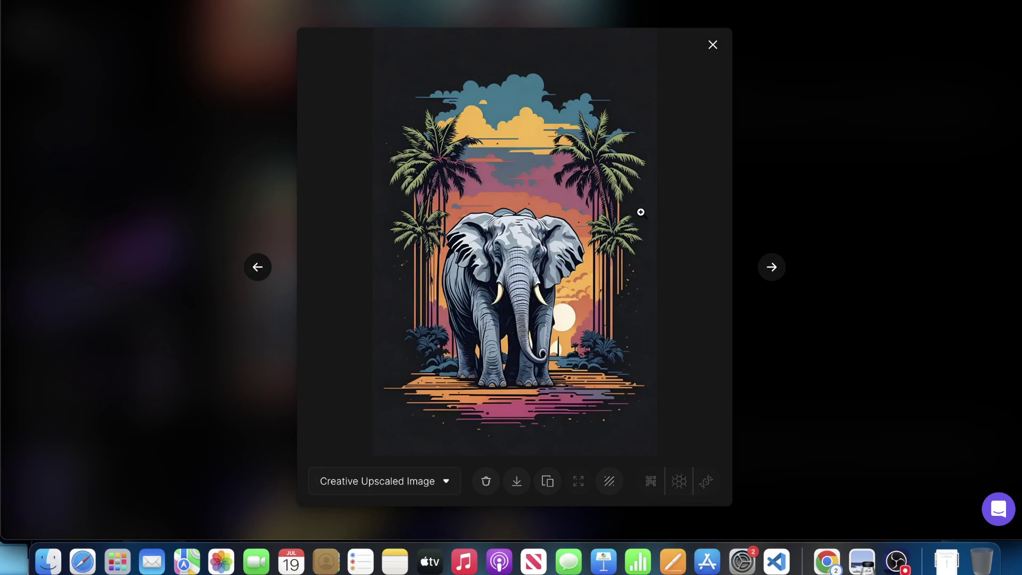
left_click(516, 355)
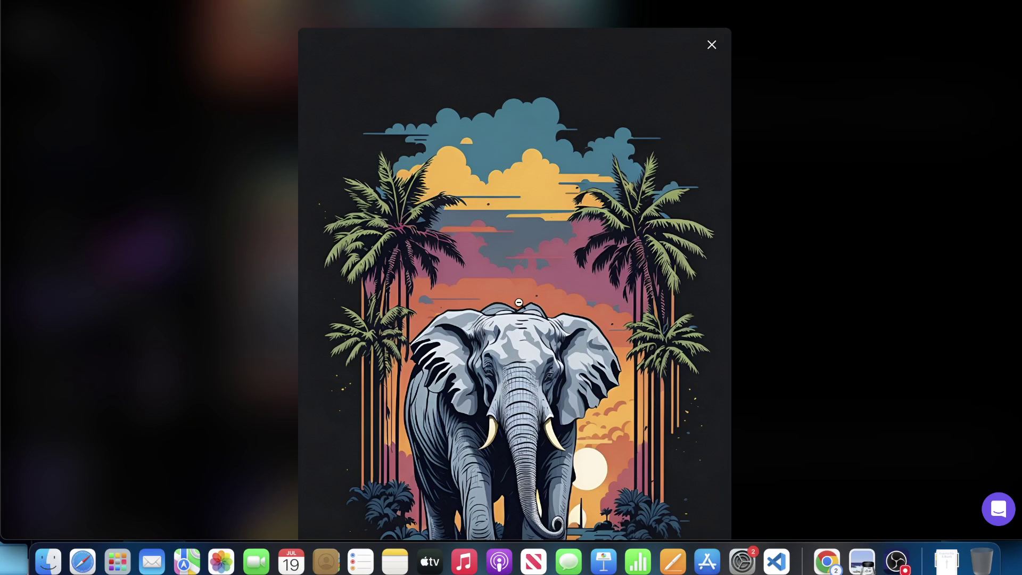
scroll(520, 330, "down", 5)
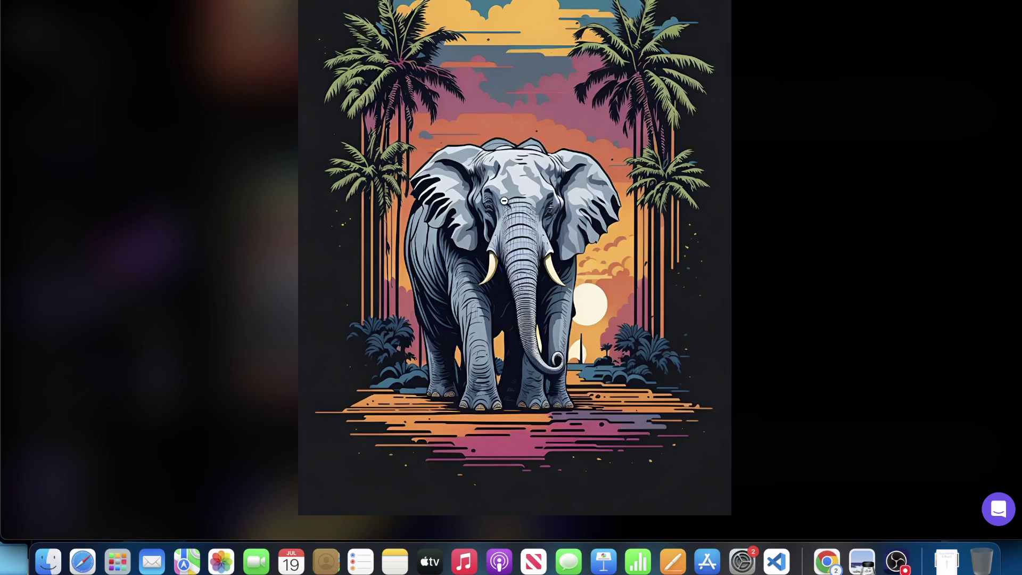
left_click(821, 294)
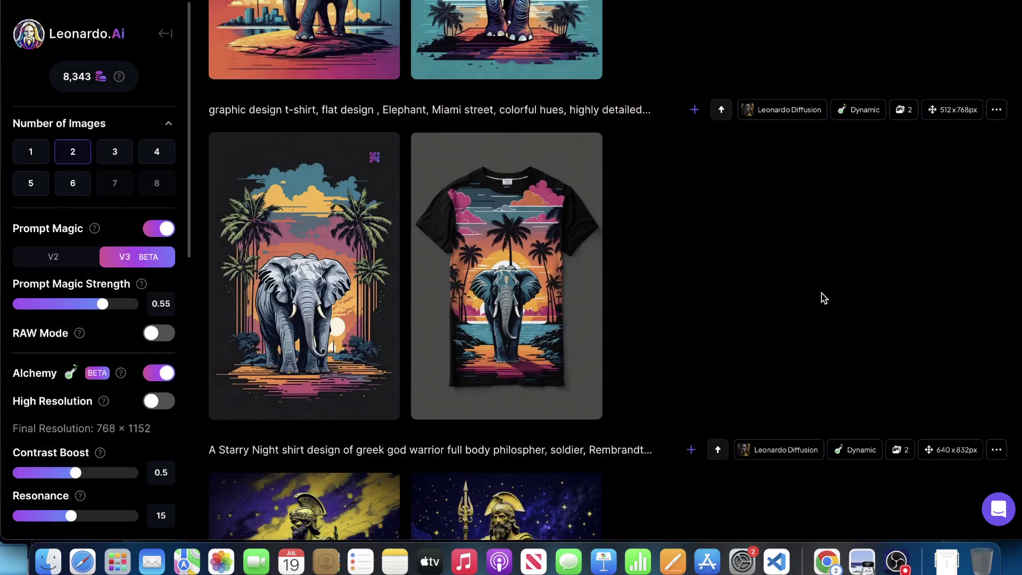
scroll(735, 295, "up", 10)
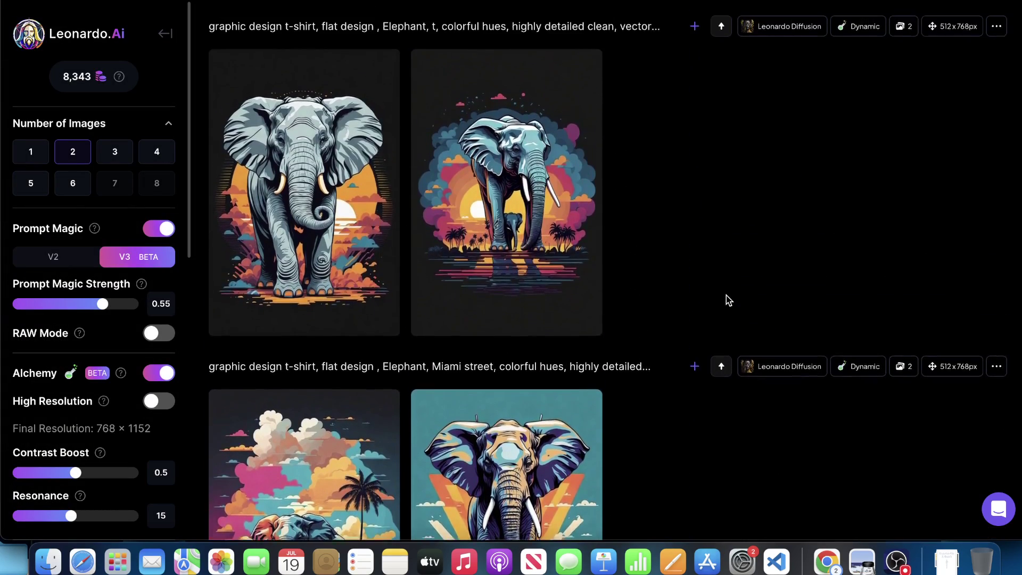
scroll(726, 297, "up", 2)
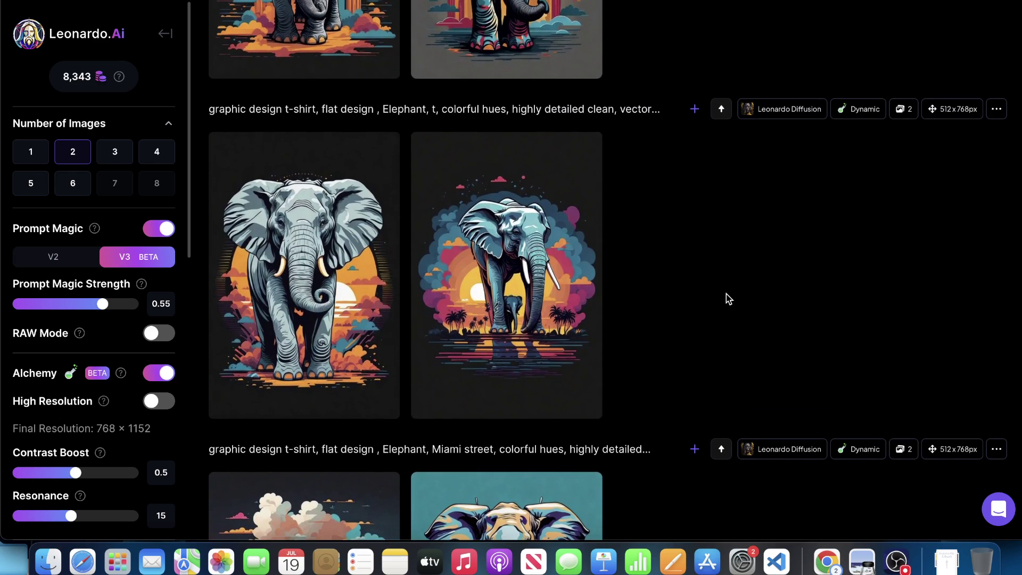
mouse_move(365, 282)
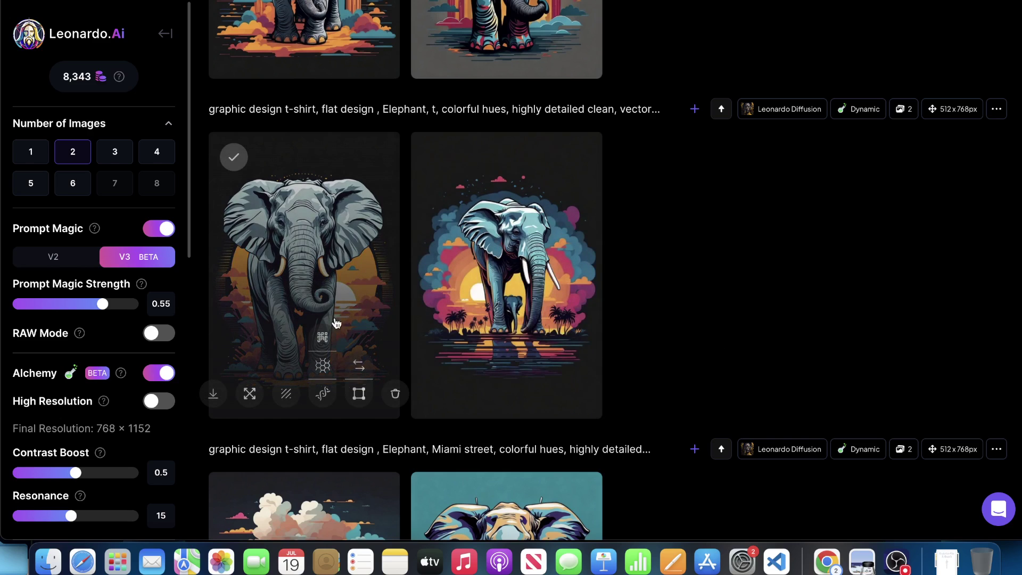
scroll(325, 240, "up", 6)
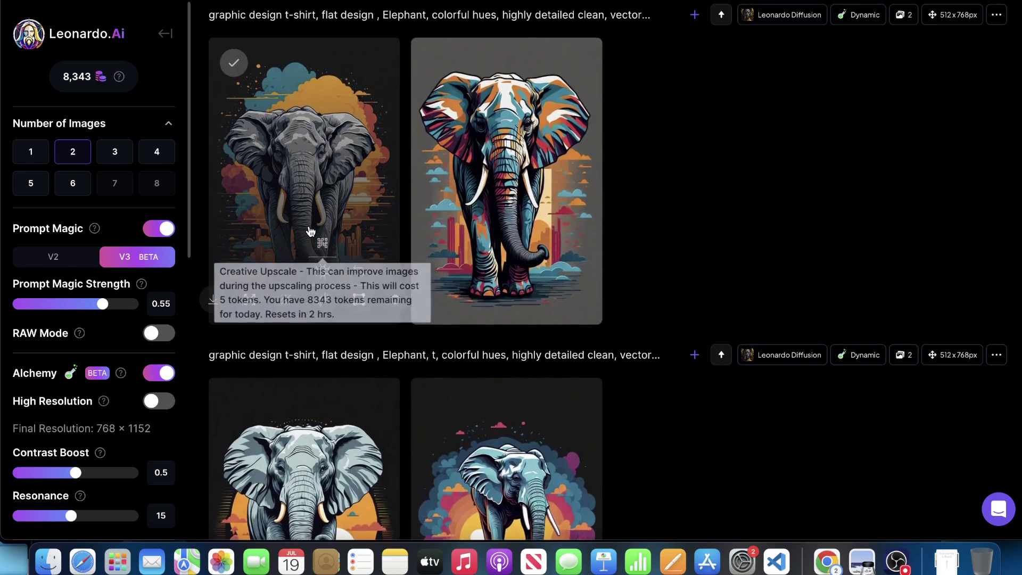
left_click(307, 450)
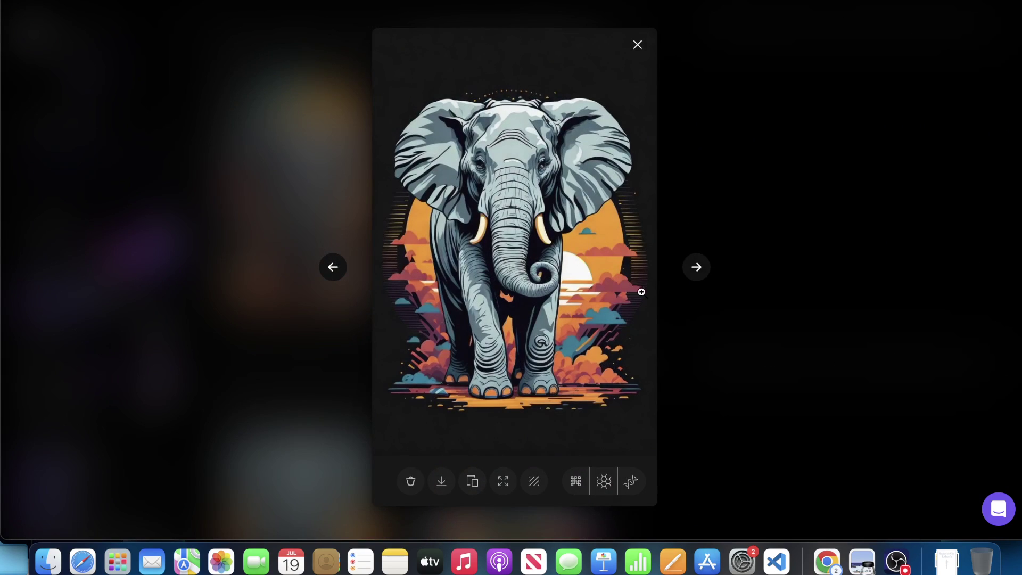
left_click(697, 267)
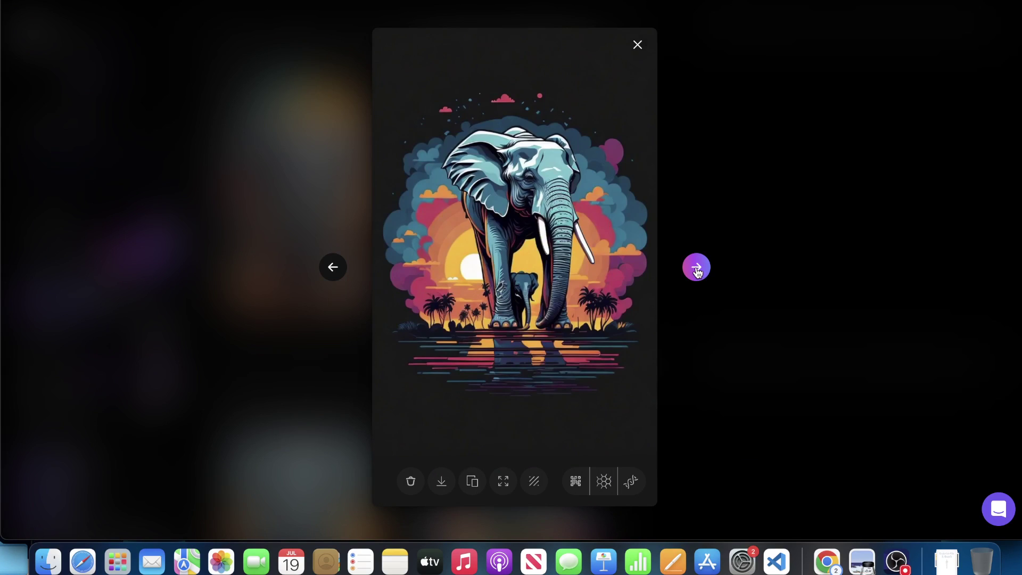
left_click(343, 275)
left_click(771, 170)
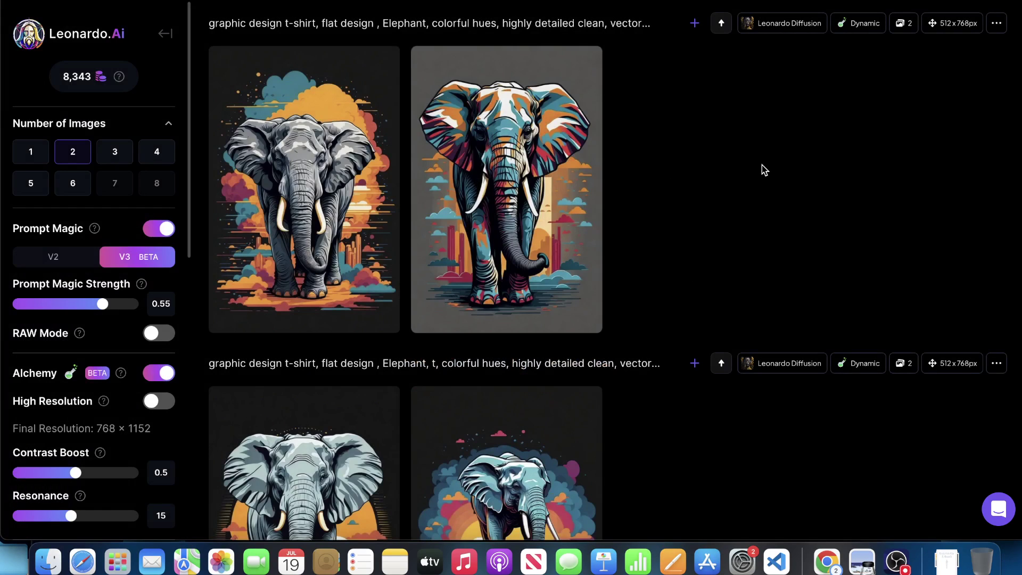
scroll(752, 165, "up", 1)
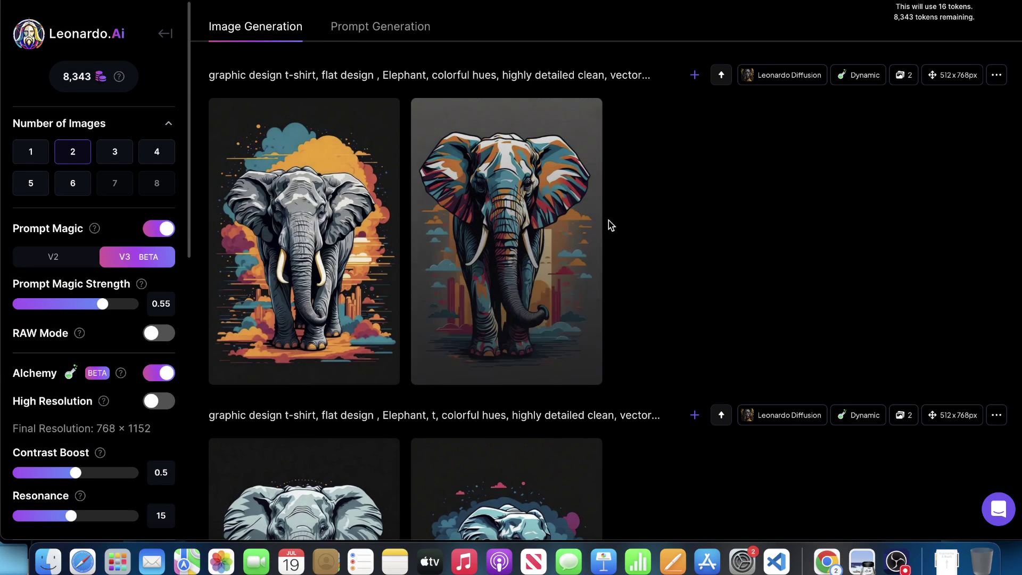
mouse_move(515, 230)
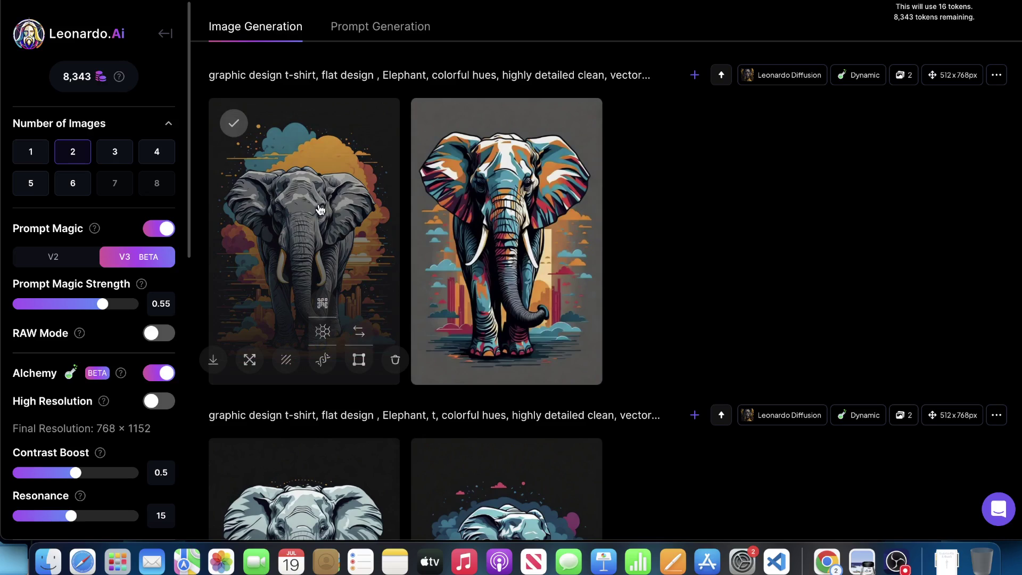
scroll(447, 185, "down", 5)
scroll(452, 265, "up", 3)
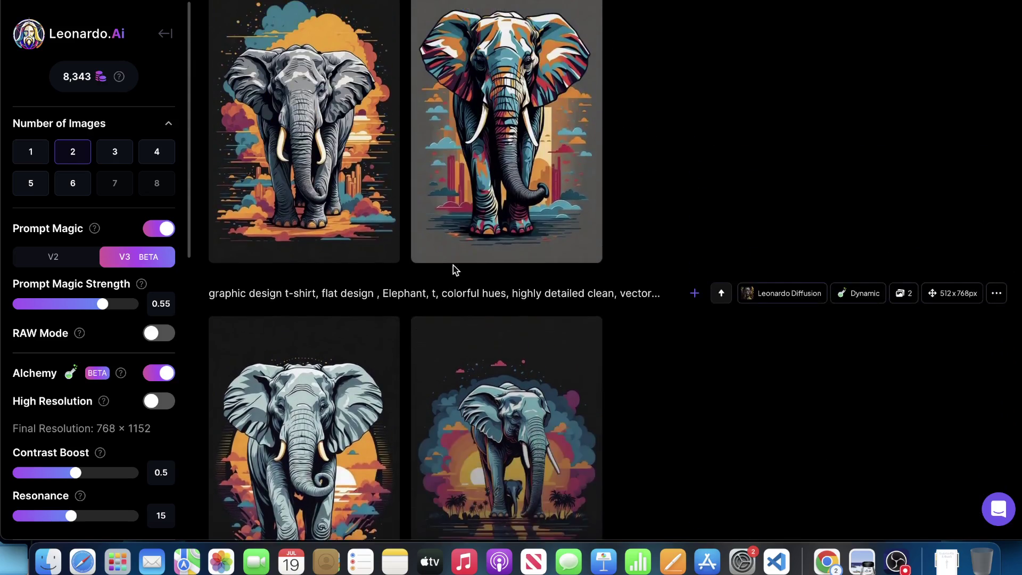
scroll(452, 265, "up", 3)
scroll(586, 276, "down", 6)
scroll(726, 292, "up", 2)
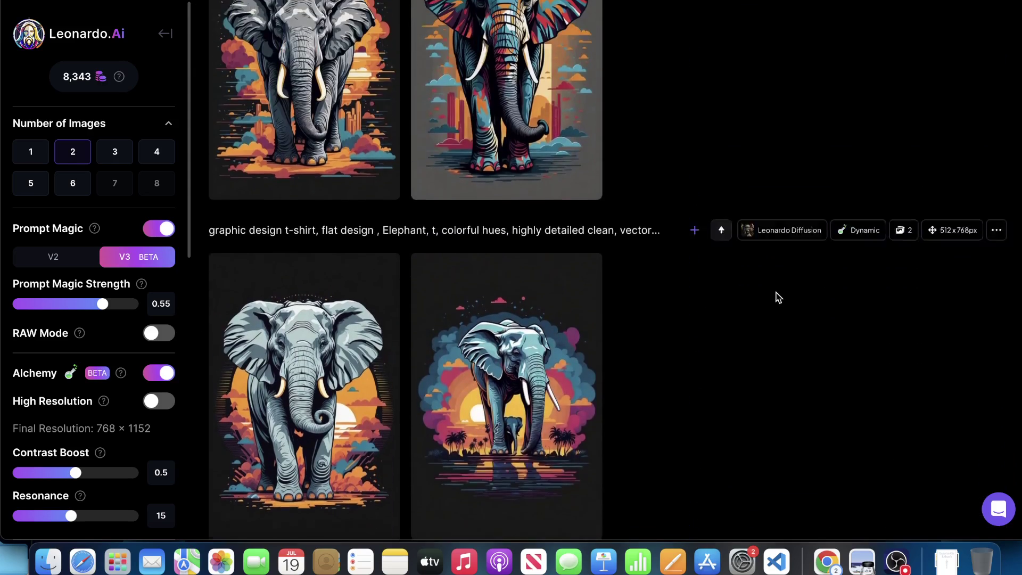
scroll(774, 295, "up", 4)
scroll(762, 290, "down", 2)
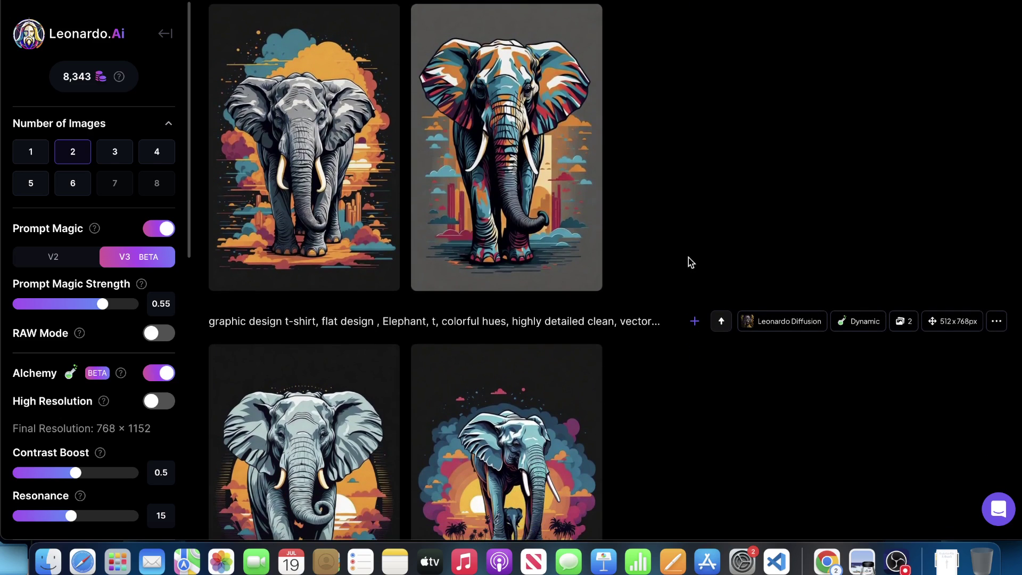
mouse_move(393, 228)
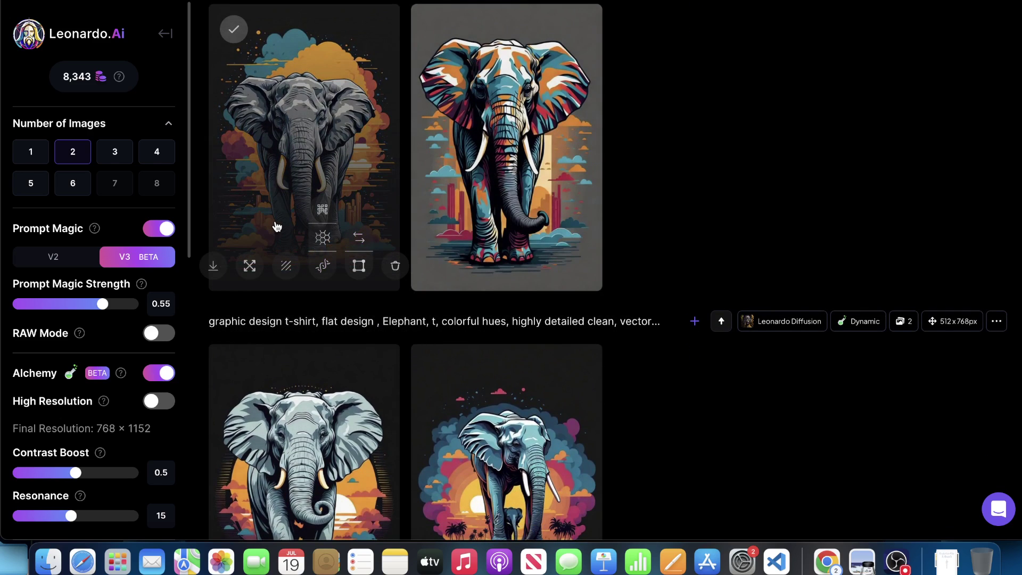
scroll(261, 228, "up", 6)
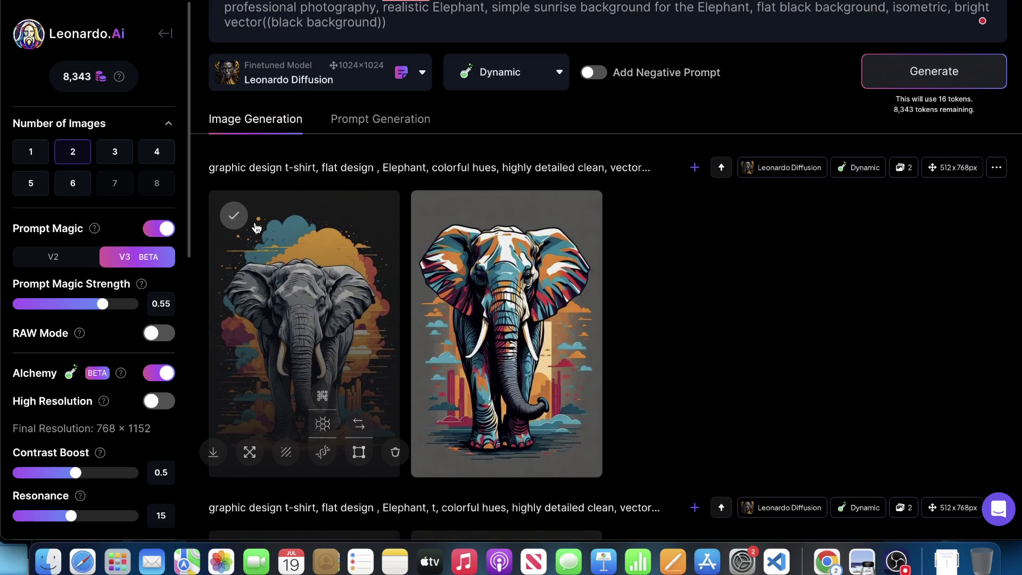
scroll(255, 227, "down", 2)
scroll(255, 228, "down", 10)
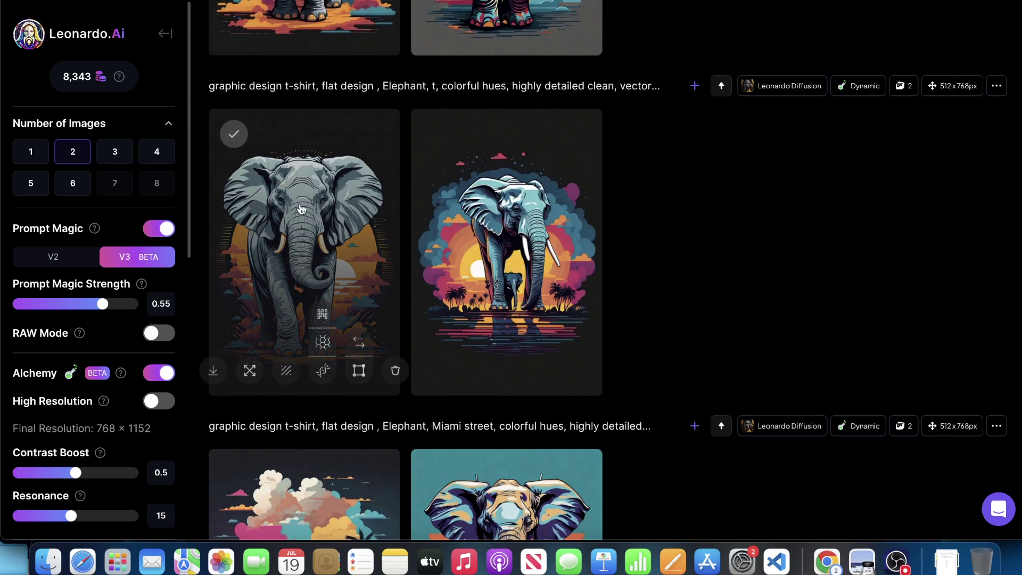
left_click(319, 181)
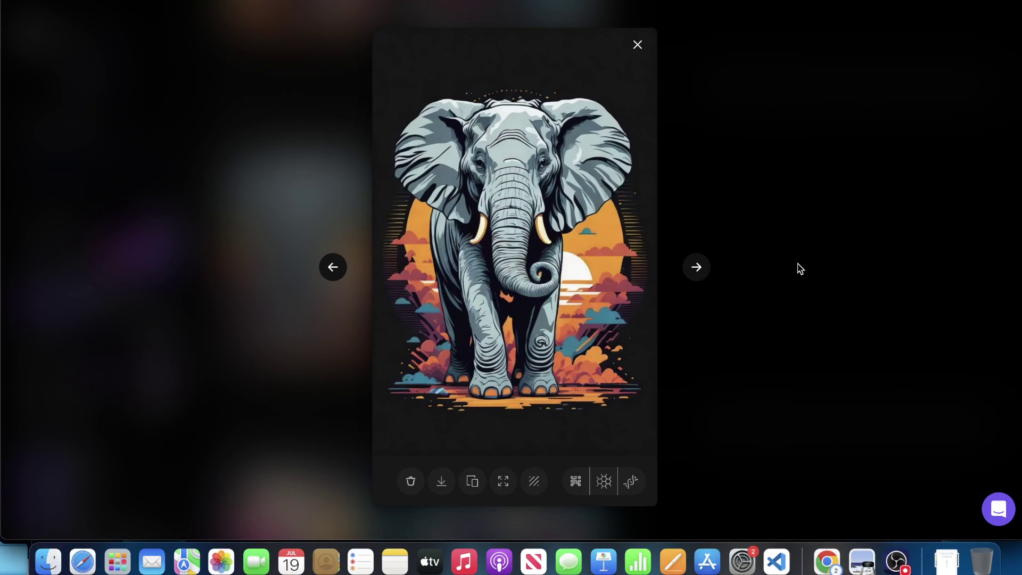
left_click(800, 223)
scroll(351, 208, "down", 18)
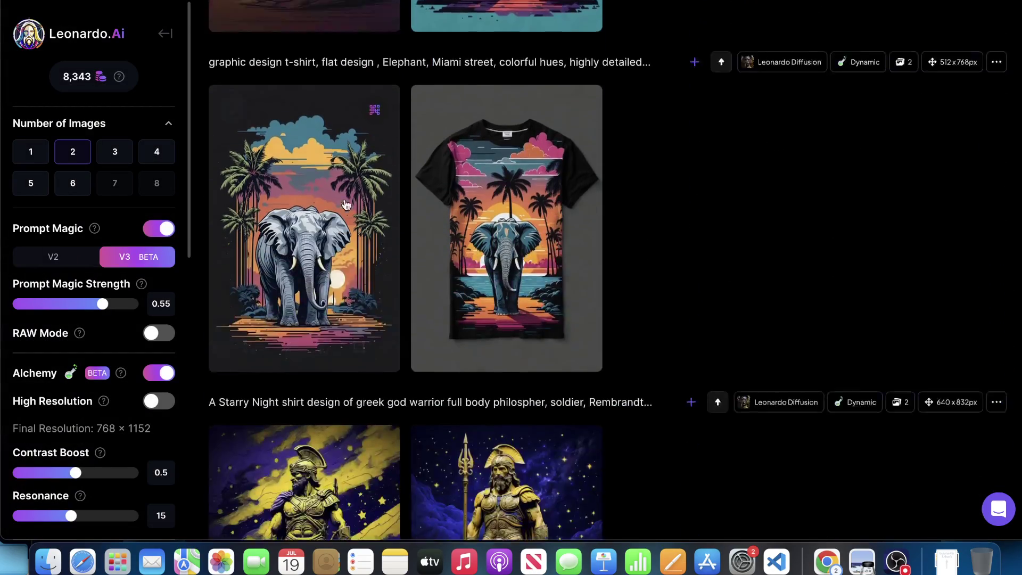
Load more previous generations at the bottom of the list to reach the Personal Feed.
scroll(343, 205, "down", 20)
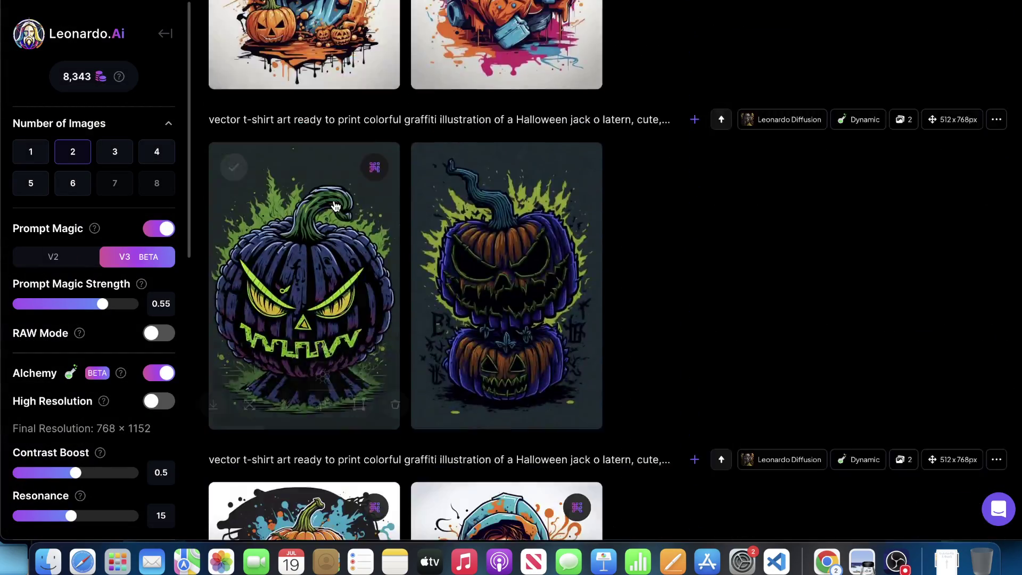
scroll(324, 205, "down", 6)
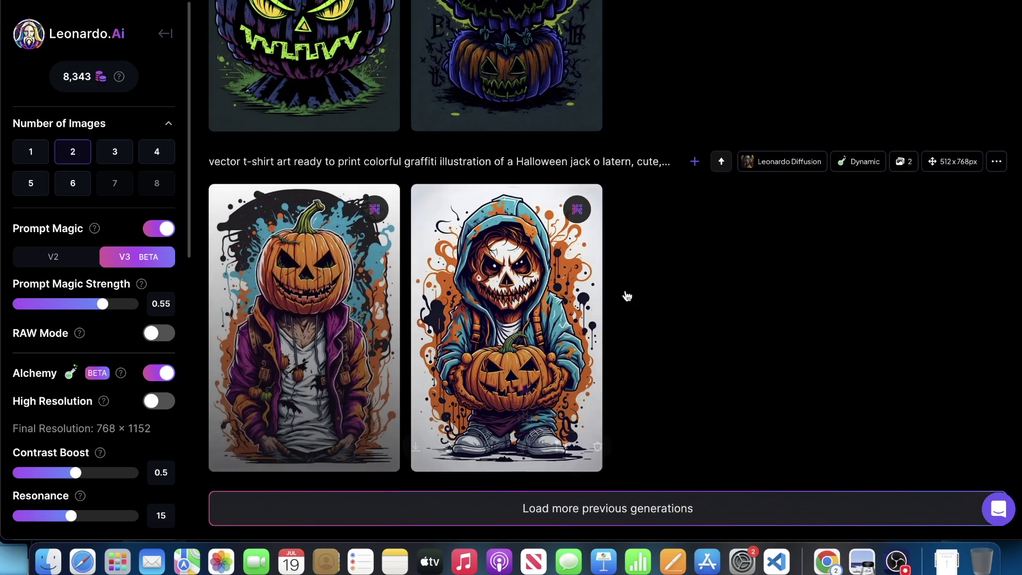
mouse_move(456, 468)
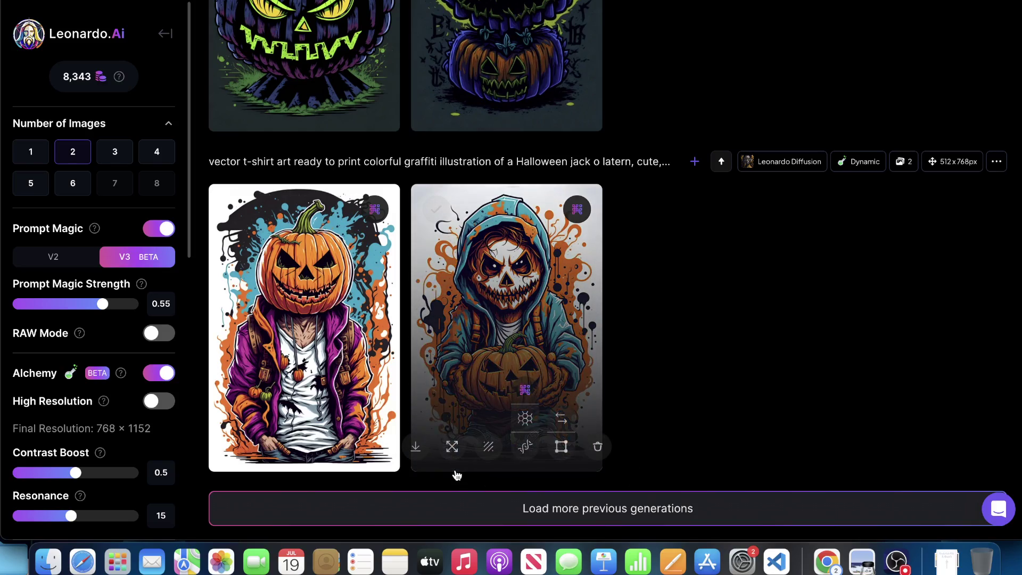
left_click(658, 496)
scroll(642, 369, "down", 20)
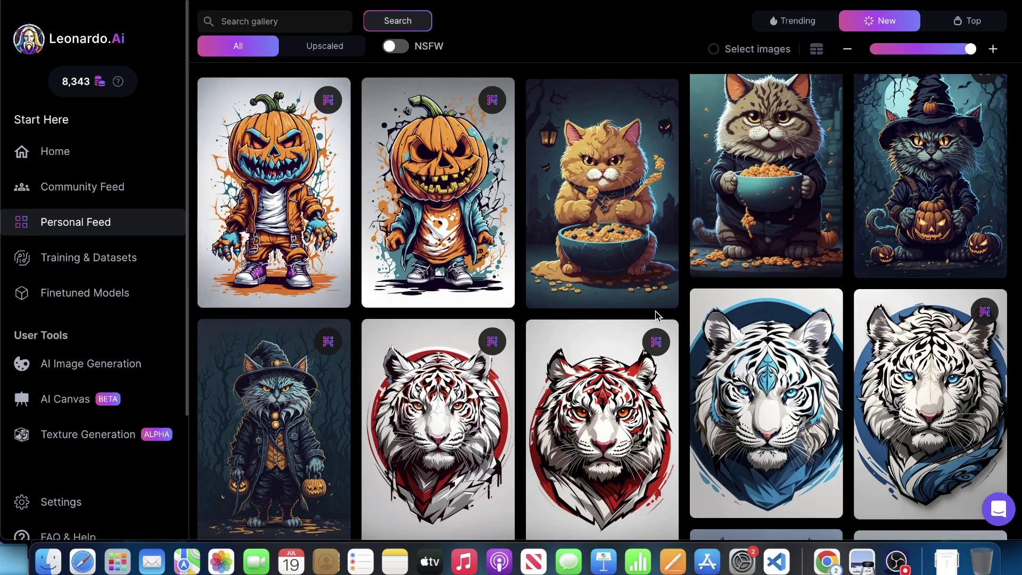
scroll(658, 318, "up", 2)
scroll(656, 317, "up", 10)
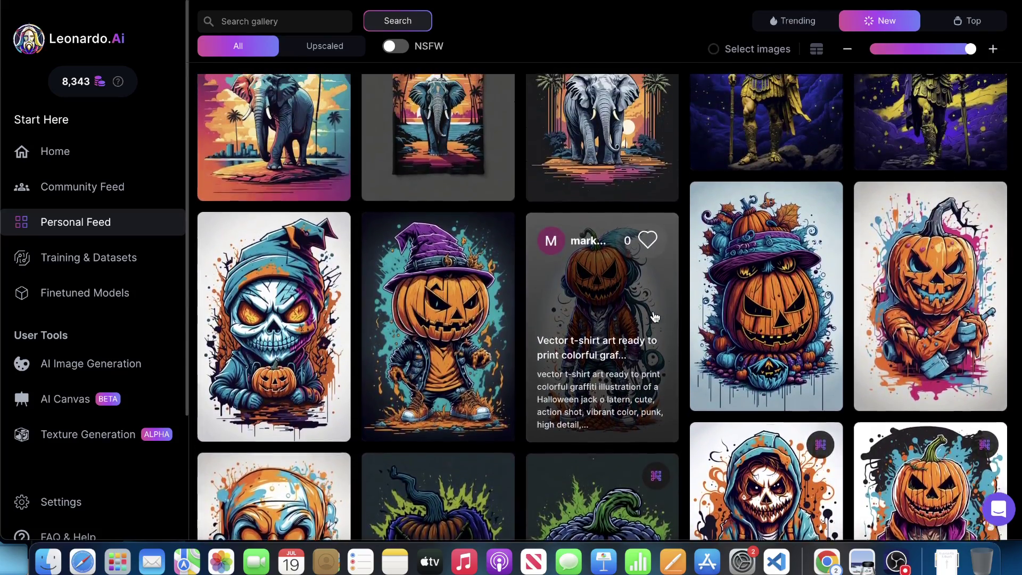
scroll(655, 317, "up", 2)
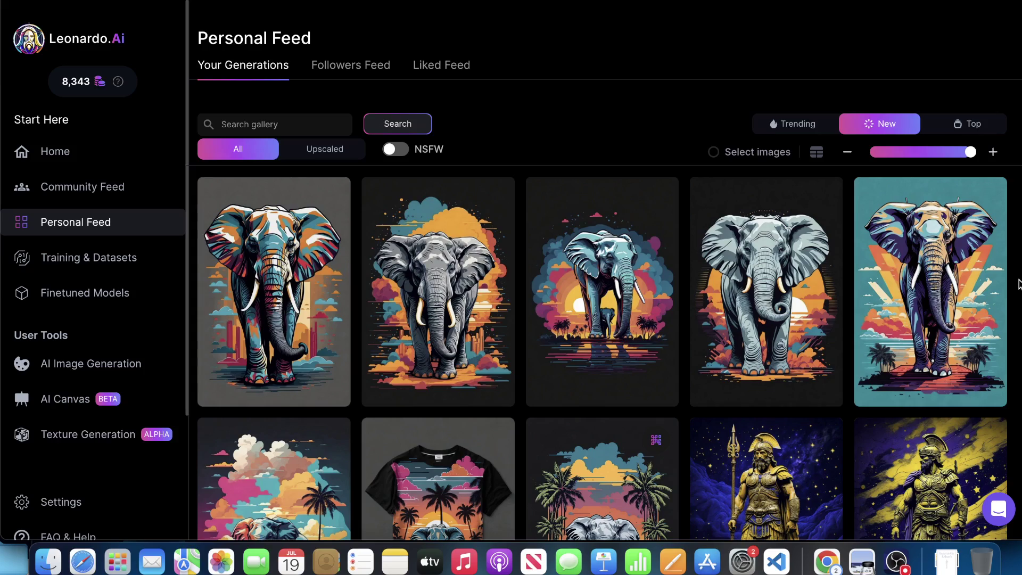
scroll(586, 290, "down", 9)
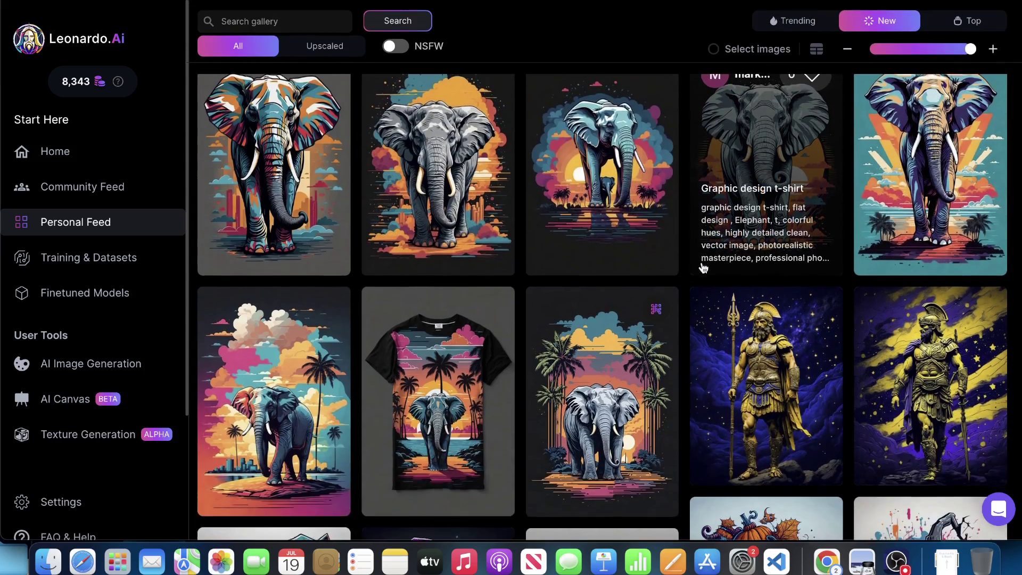
scroll(623, 277, "up", 4)
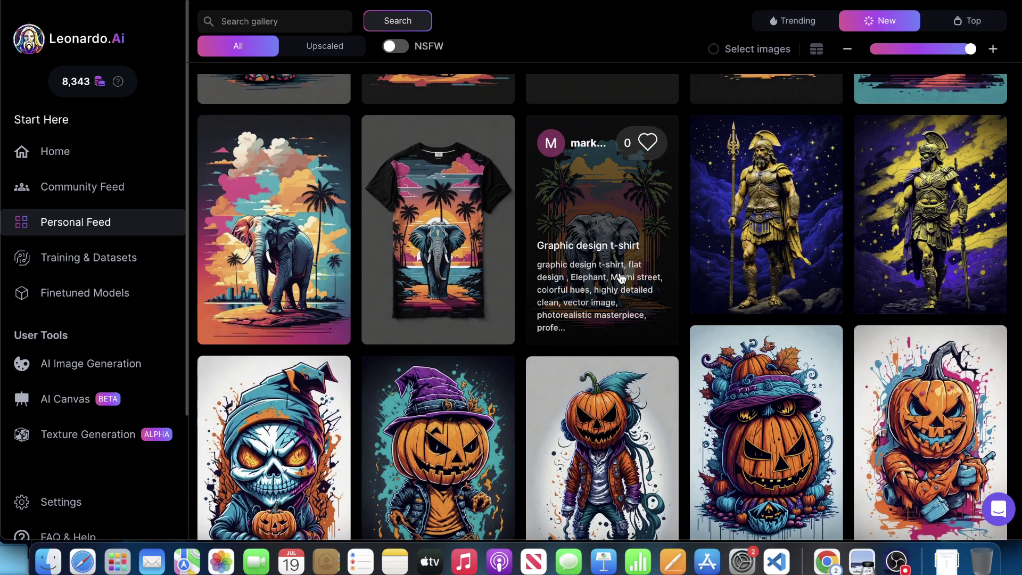
scroll(620, 275, "down", 6)
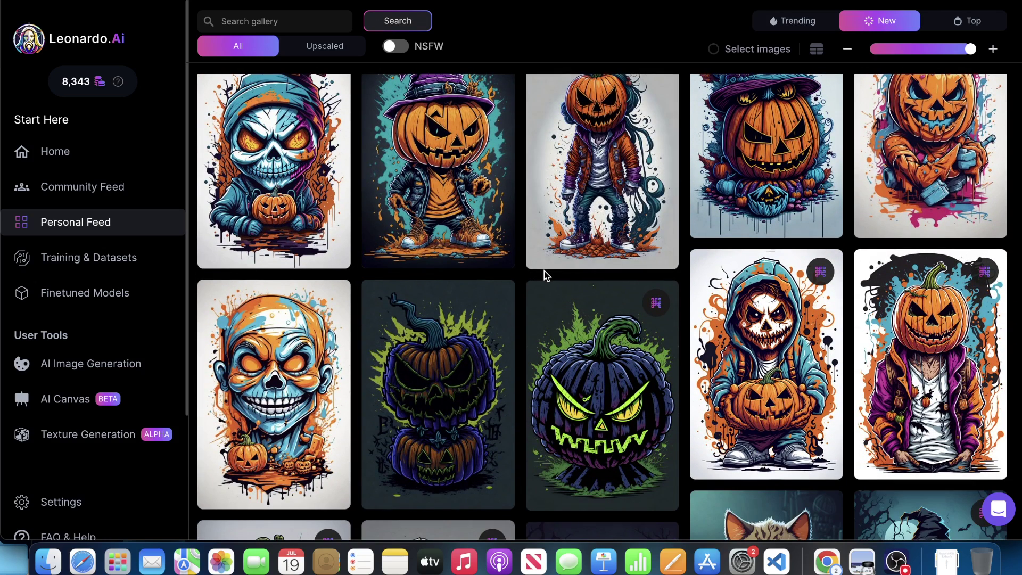
scroll(537, 274, "down", 7)
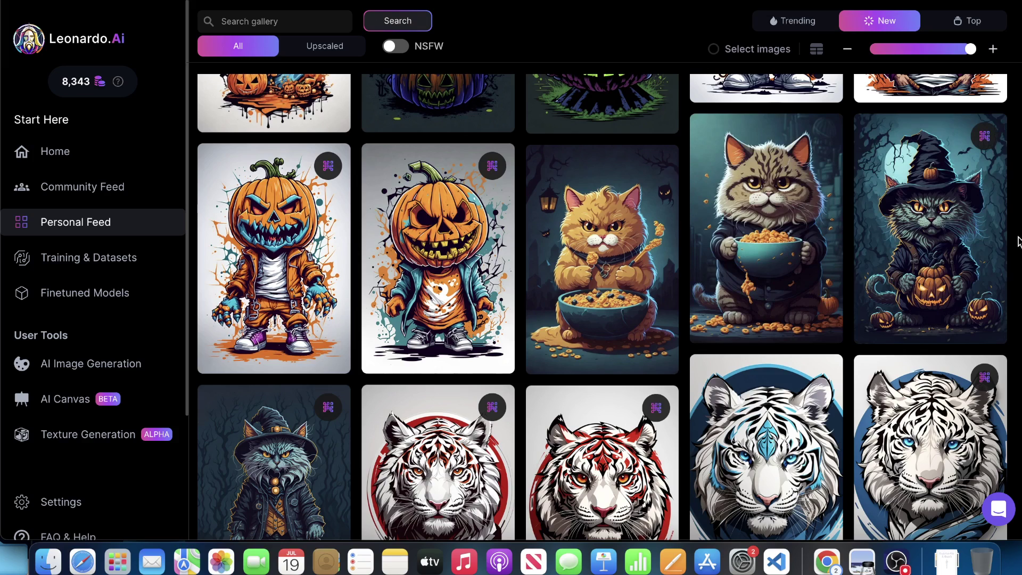
left_click(991, 218)
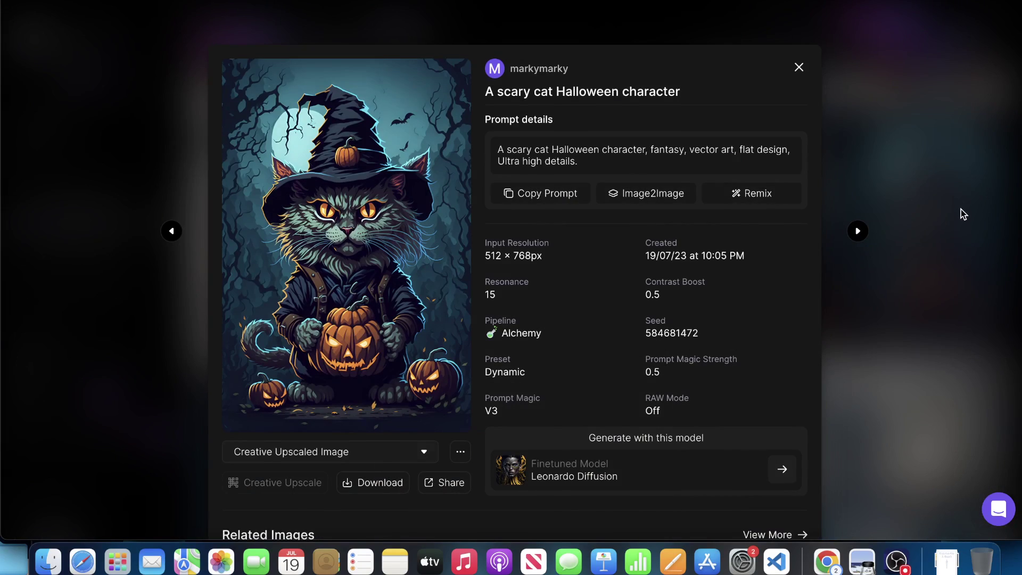
left_click(960, 213)
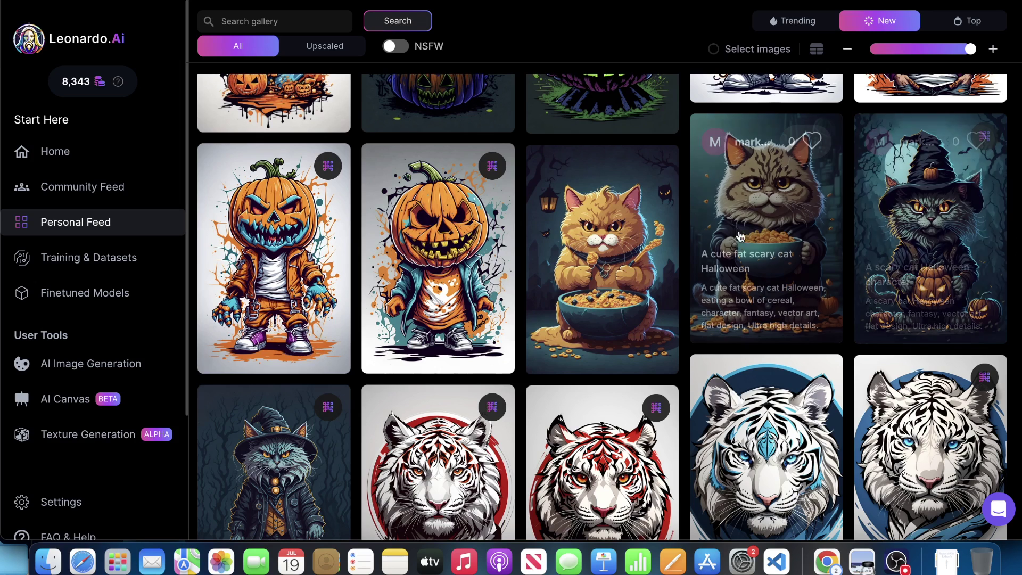
Scroll back up the Personal Feed and bring OBS to the front from the Dock.
scroll(1017, 232, "up", 4)
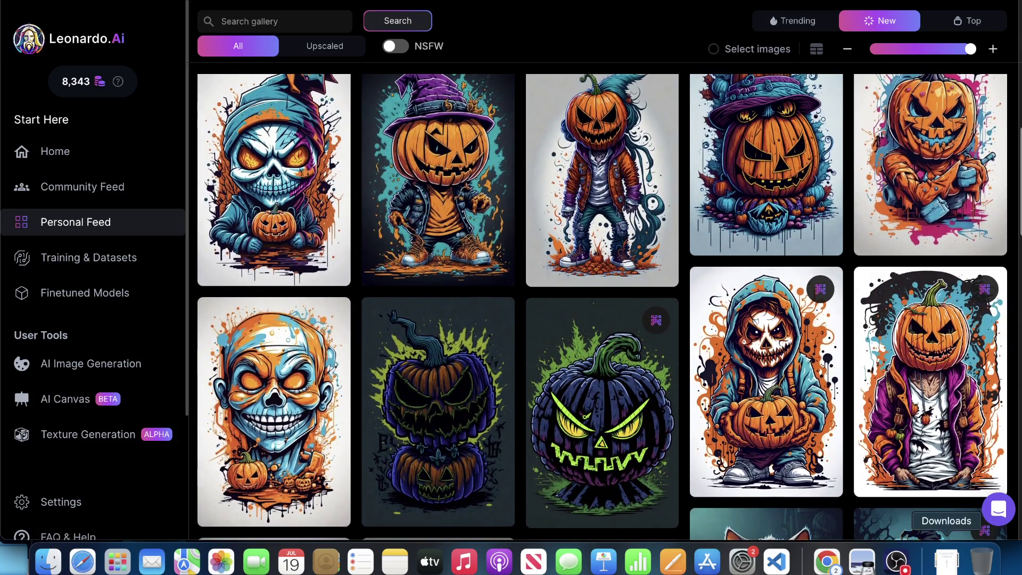
left_click(897, 561)
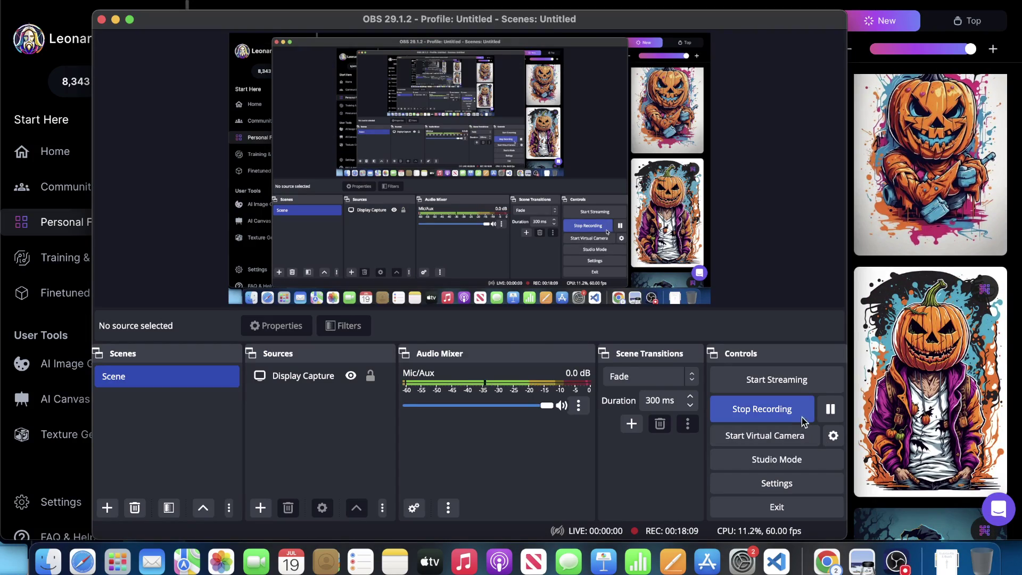